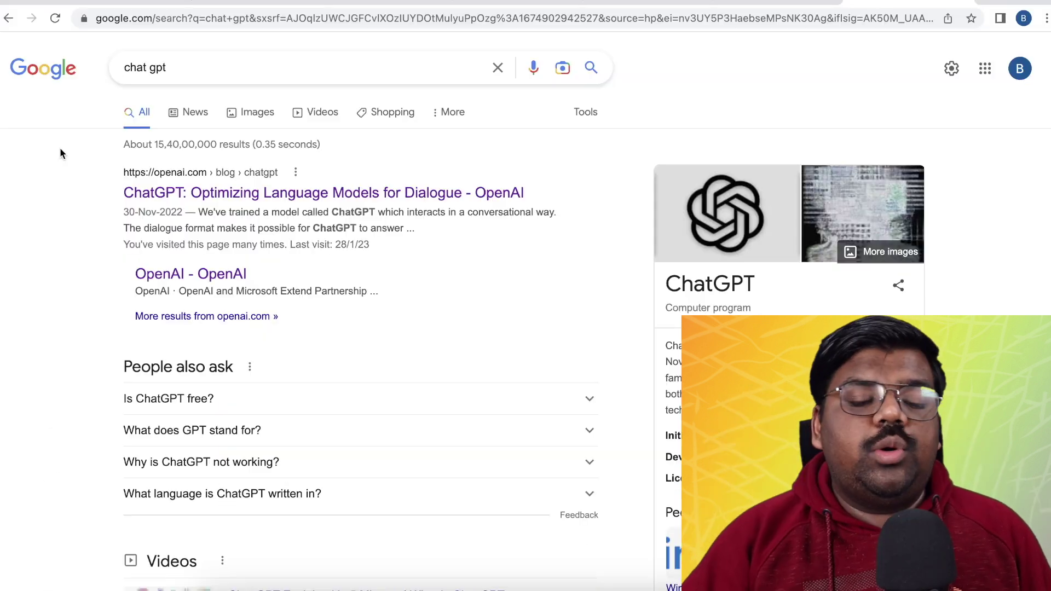
- Search Google for "chat gpt login" and open the Chat GPT - OpenAI login result
triple_click(170, 70)
left_click(57, 153)
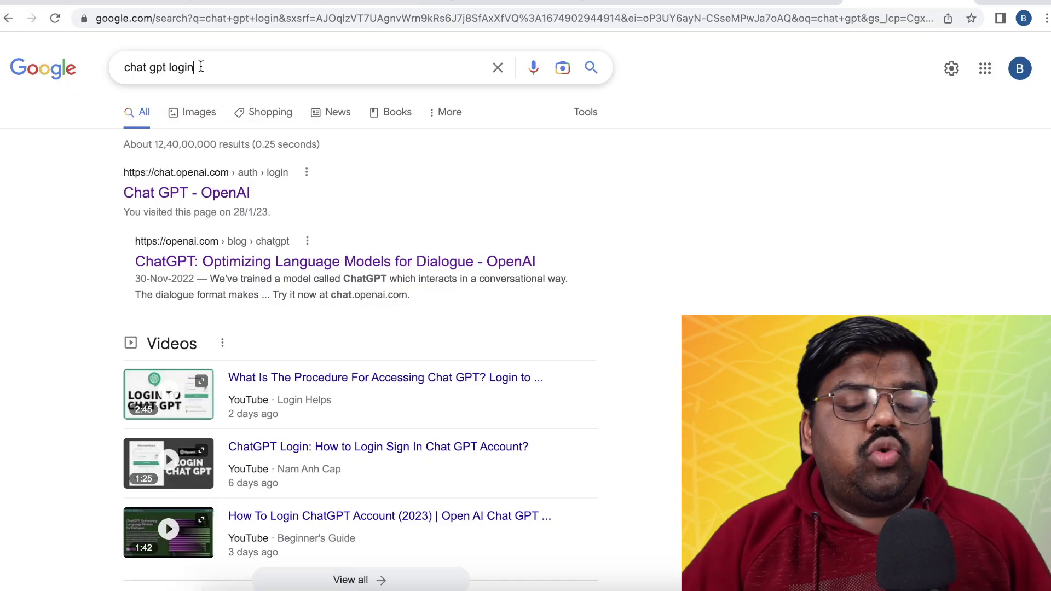
left_click_drag(201, 67, 116, 68)
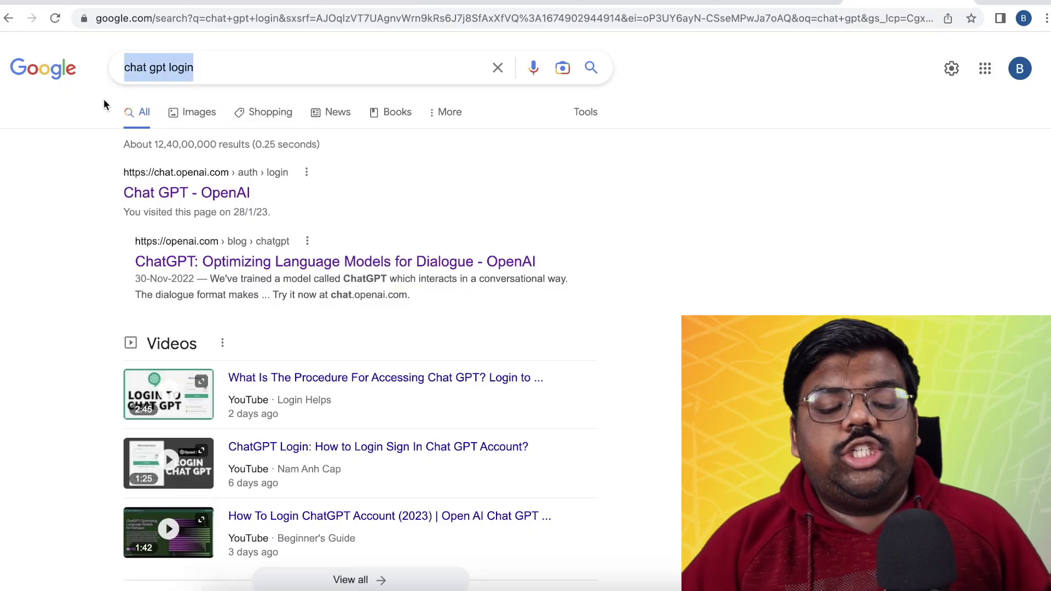
left_click(46, 134)
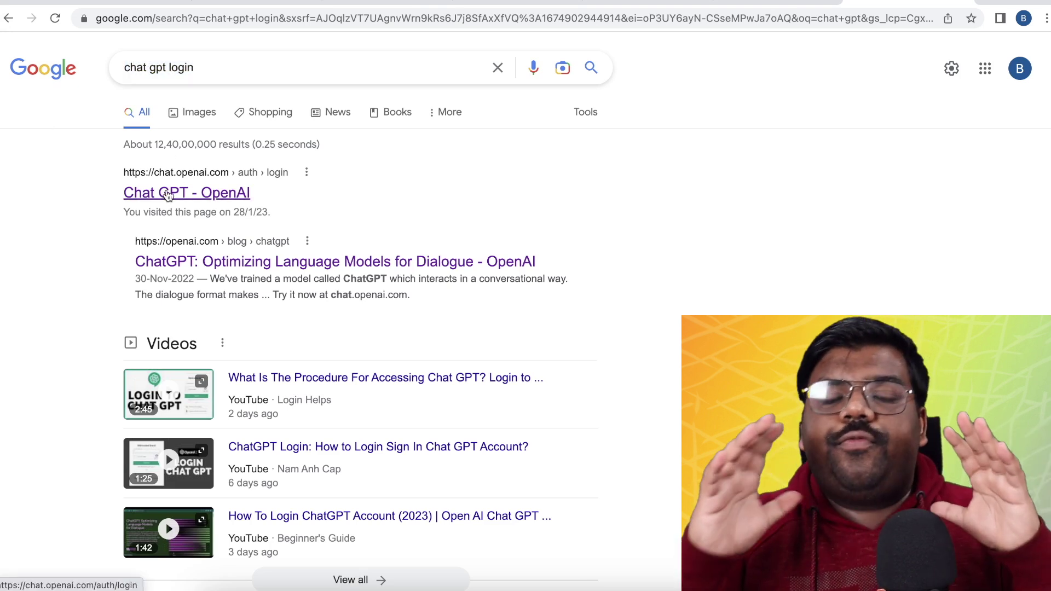
left_click(167, 194)
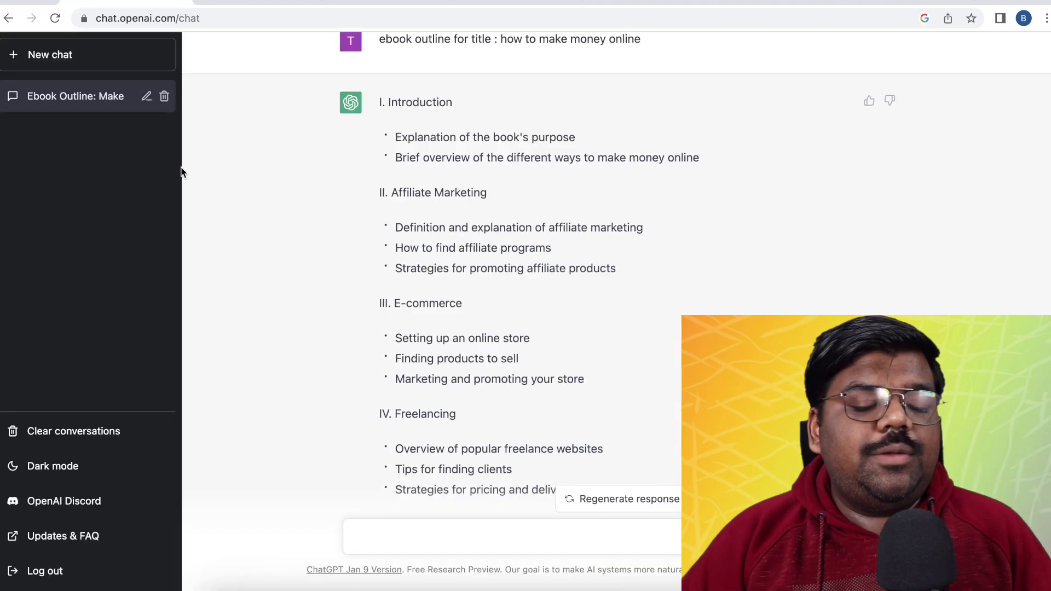
- Ask ChatGPT "what are the best niches for marketing" in the existing ebook outline conversation
scroll(248, 186, "down", 15)
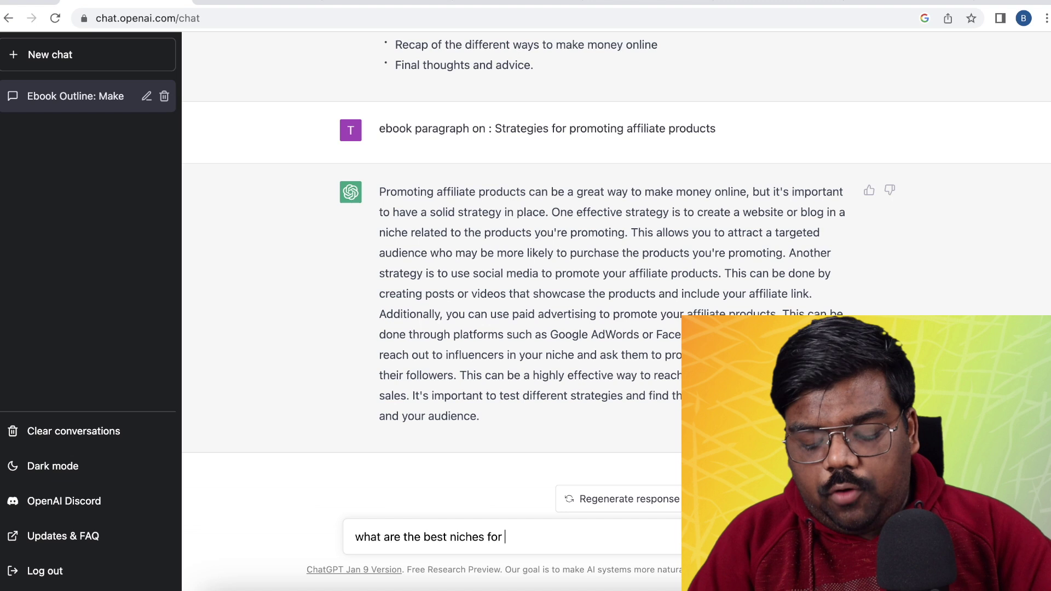
key("Return")
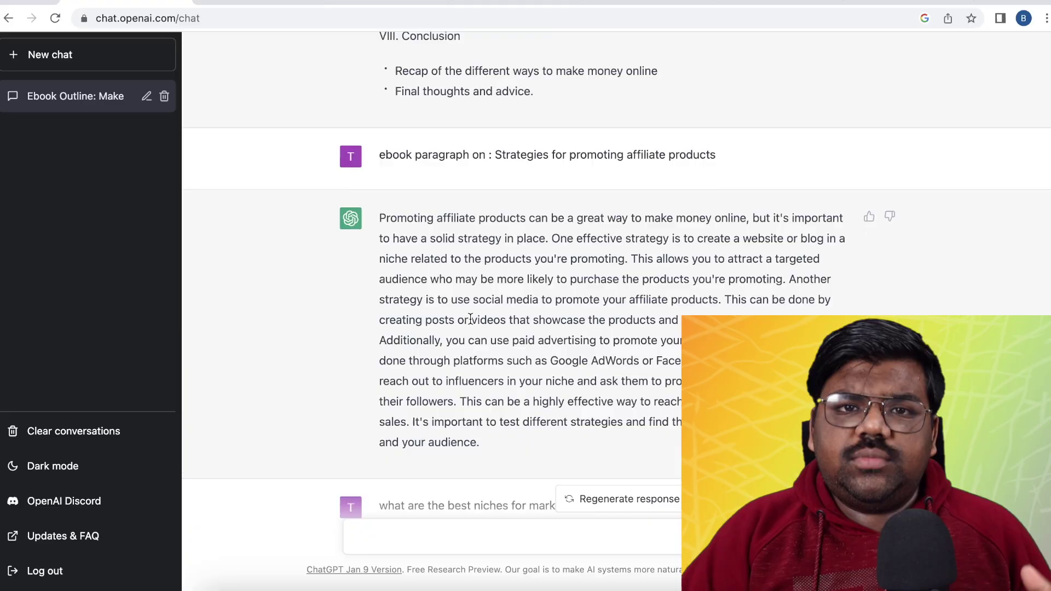
- Copy the wording "ebook outline for title :" from the first prompt into the message box as a new draft
scroll(470, 319, "up", 1)
scroll(470, 319, "up", 15)
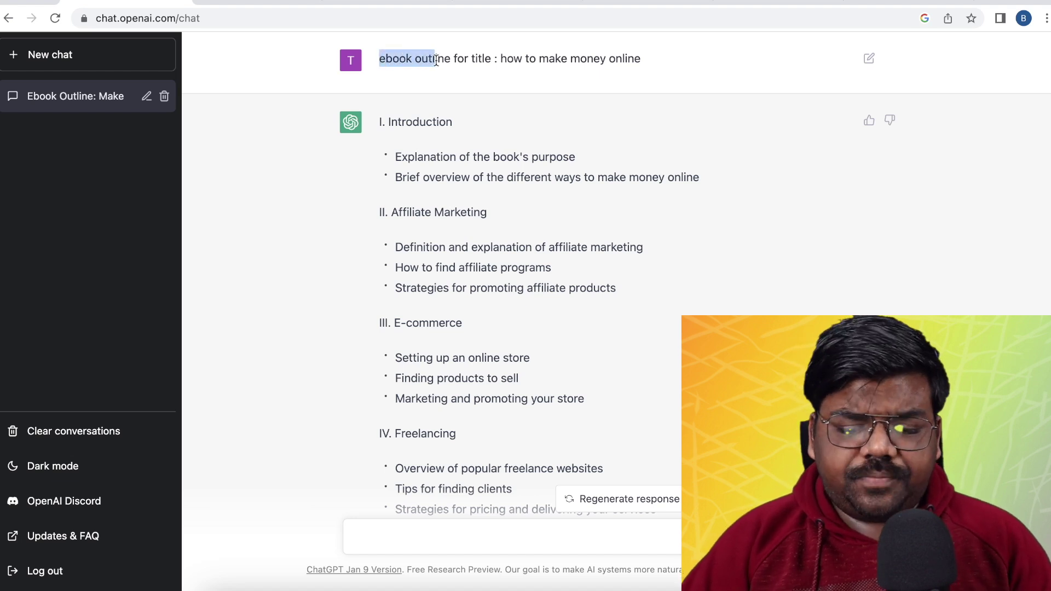
left_click(480, 60)
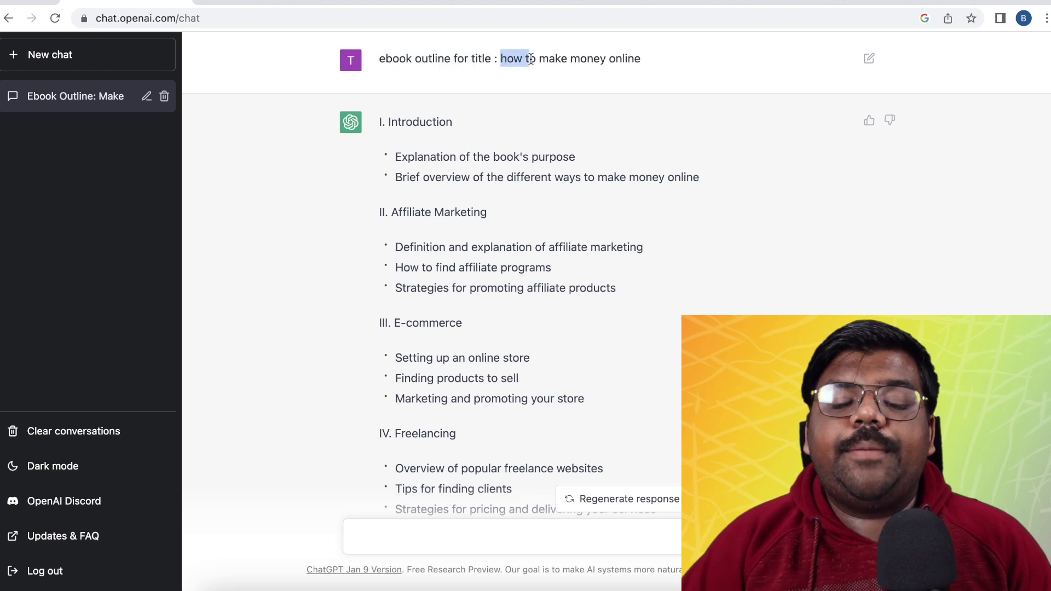
left_click_drag(531, 59, 603, 59)
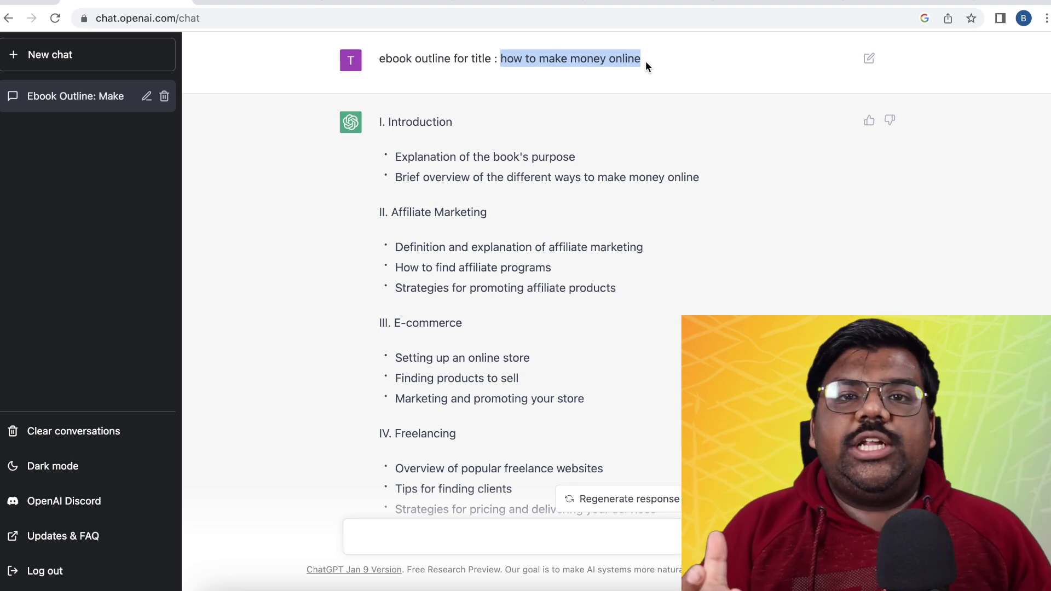
left_click(388, 58)
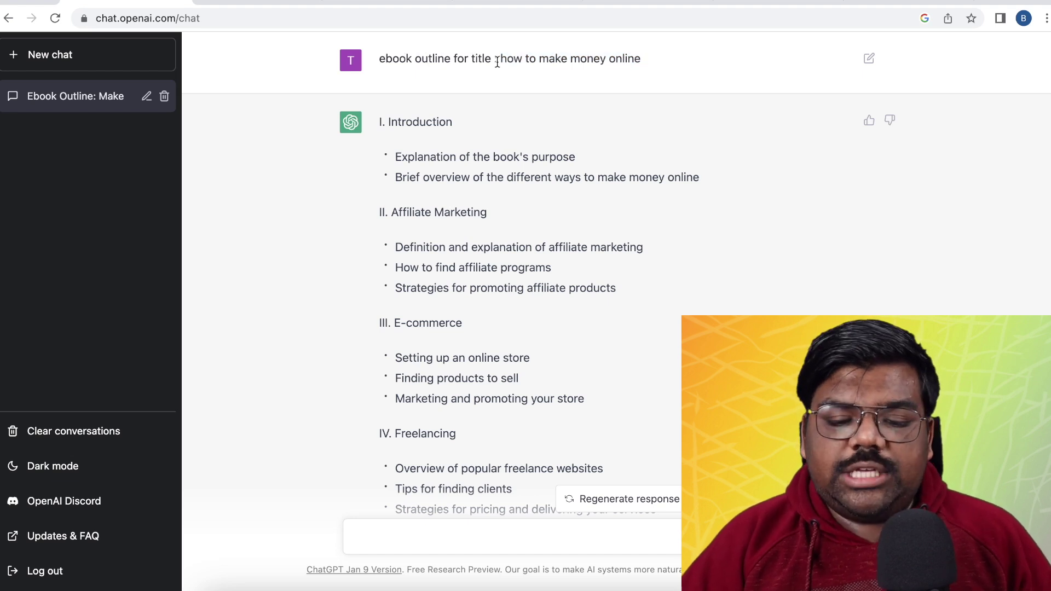
left_click_drag(497, 61, 408, 59)
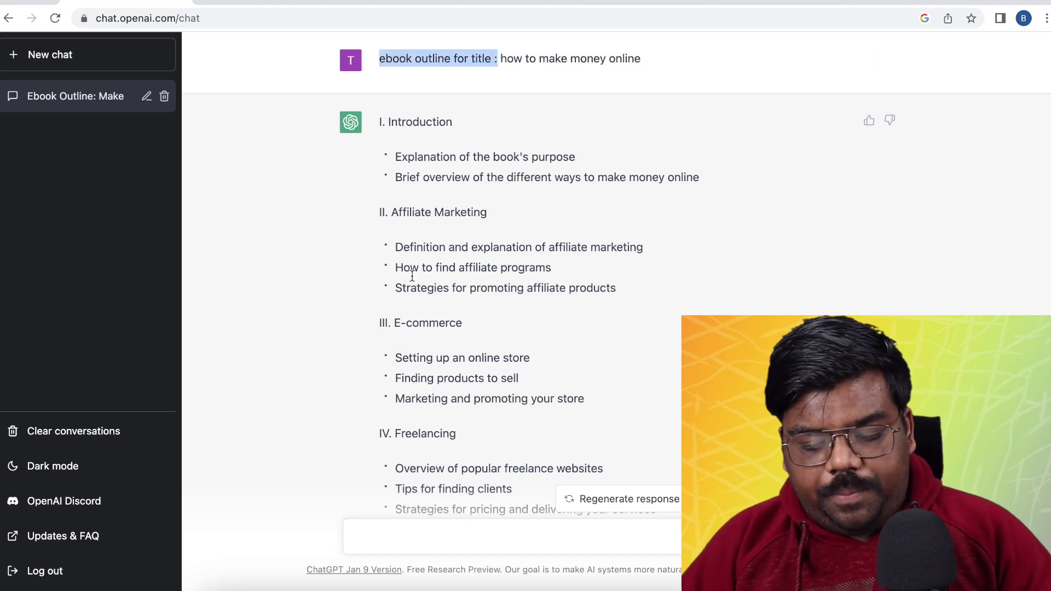
left_click(426, 546)
type("ebook outline for title :")
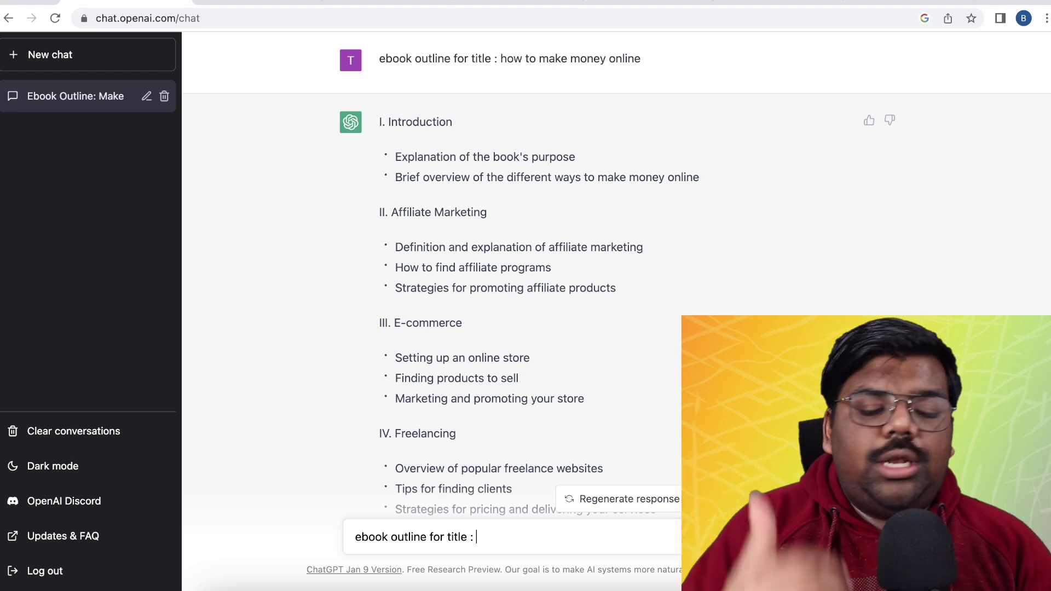
- Examine the generated ebook outline's sections and the paragraph prompt about strategies for promoting affiliate products
scroll(478, 265, "down", 20)
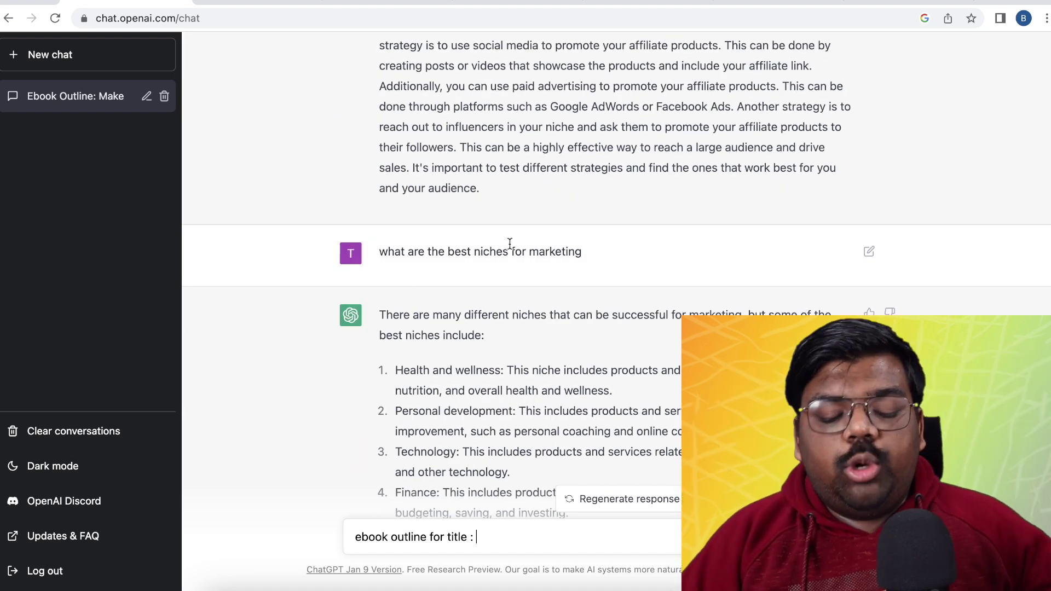
scroll(510, 244, "up", 15)
scroll(439, 291, "up", 8)
left_click_drag(389, 123, 435, 124)
left_click_drag(395, 157, 534, 176)
left_click(395, 214)
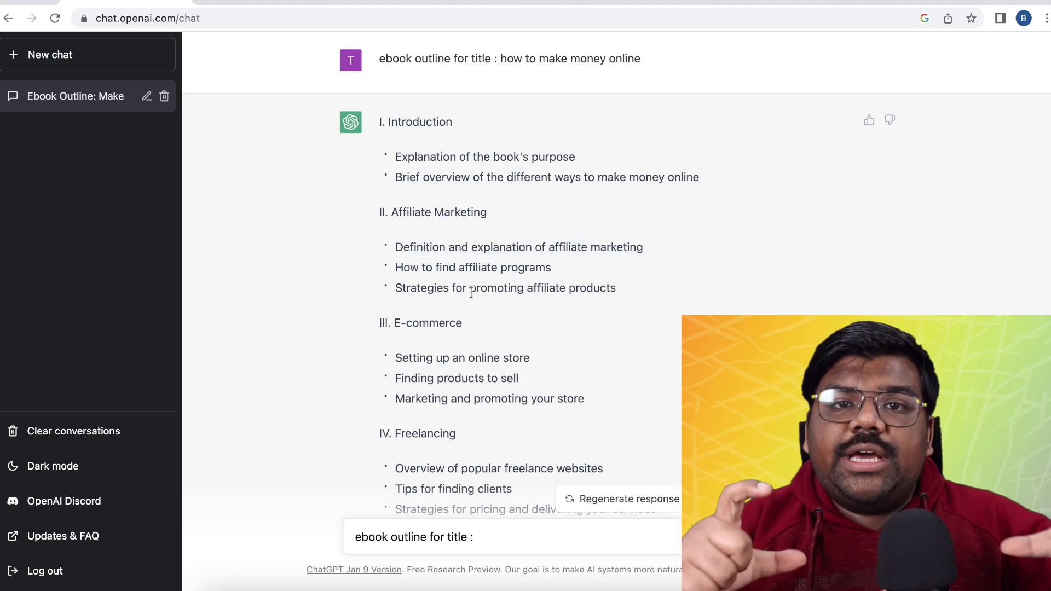
left_click_drag(403, 250, 480, 283)
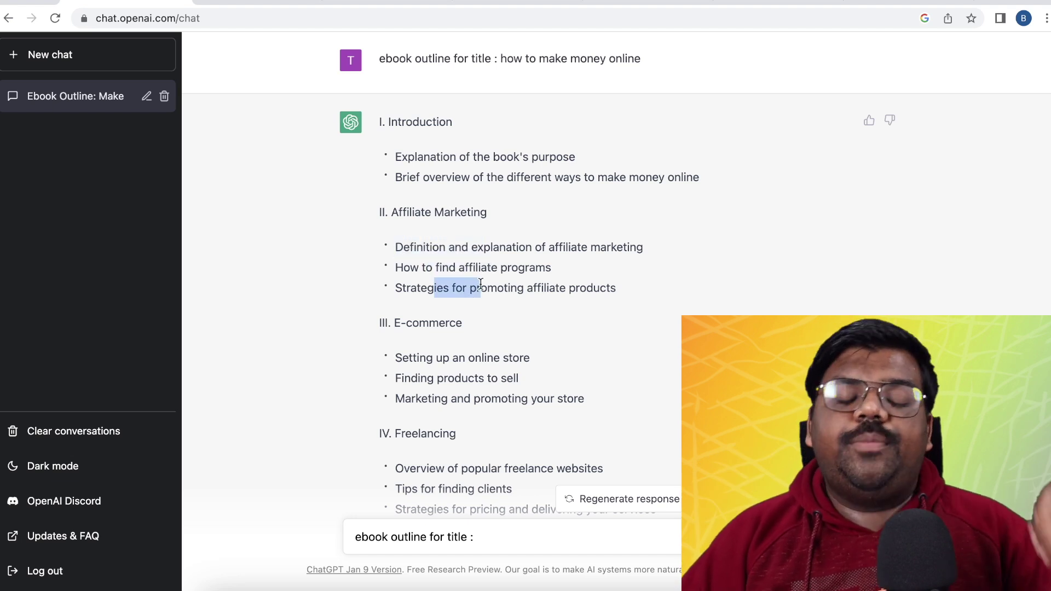
scroll(481, 284, "down", 12)
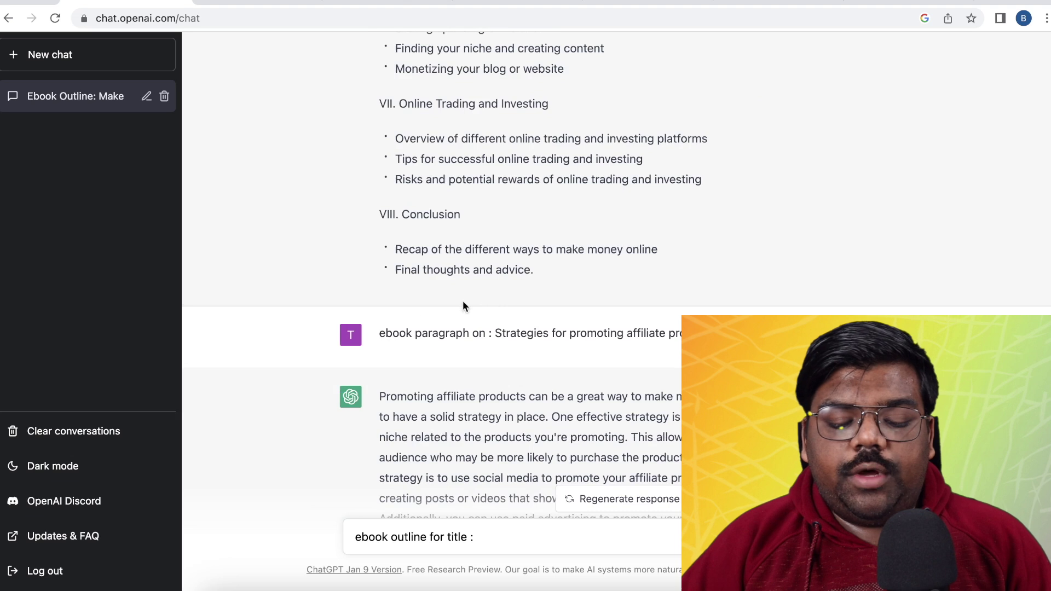
scroll(463, 306, "down", 1)
left_click_drag(496, 331, 643, 335)
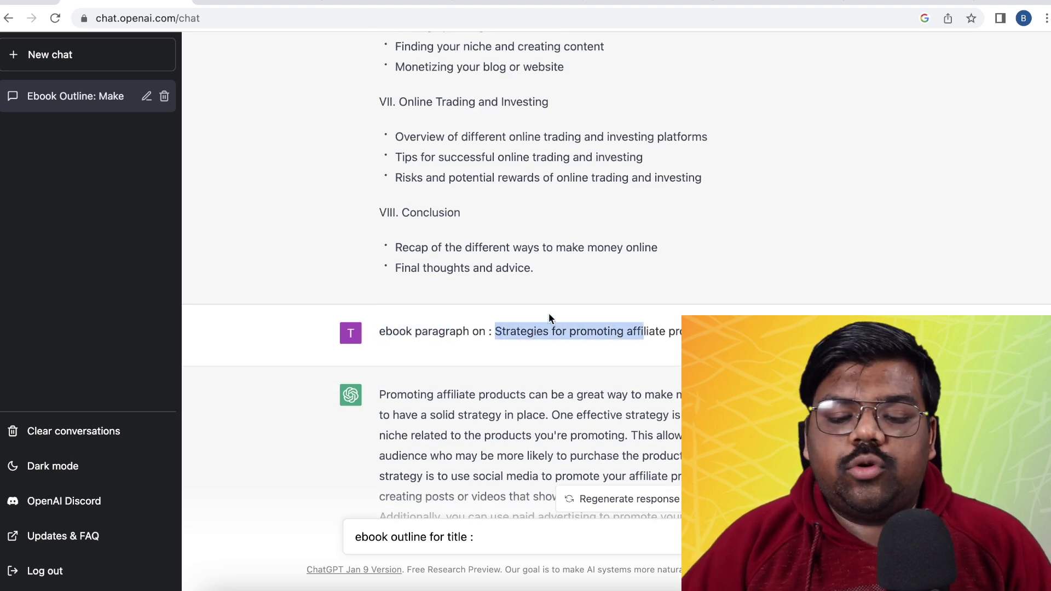
scroll(550, 312, "up", 8)
scroll(475, 234, "up", 3)
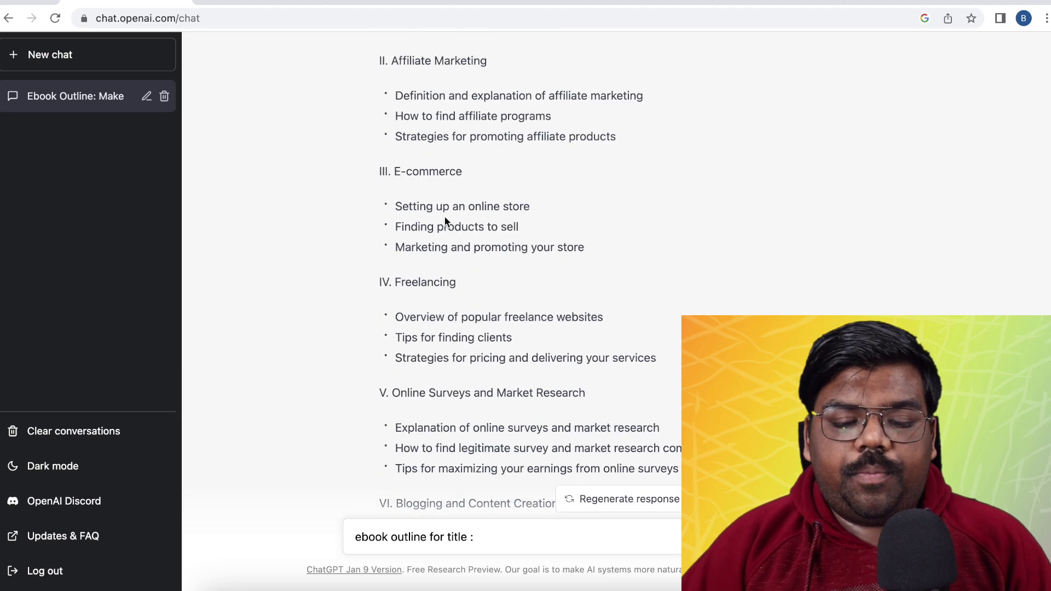
- Replace the draft message with the outline's E-commerce topic "Marketing and promoting your store"
left_click_drag(396, 163, 597, 170)
scroll(554, 164, "down", 3)
left_click_drag(585, 132, 406, 131)
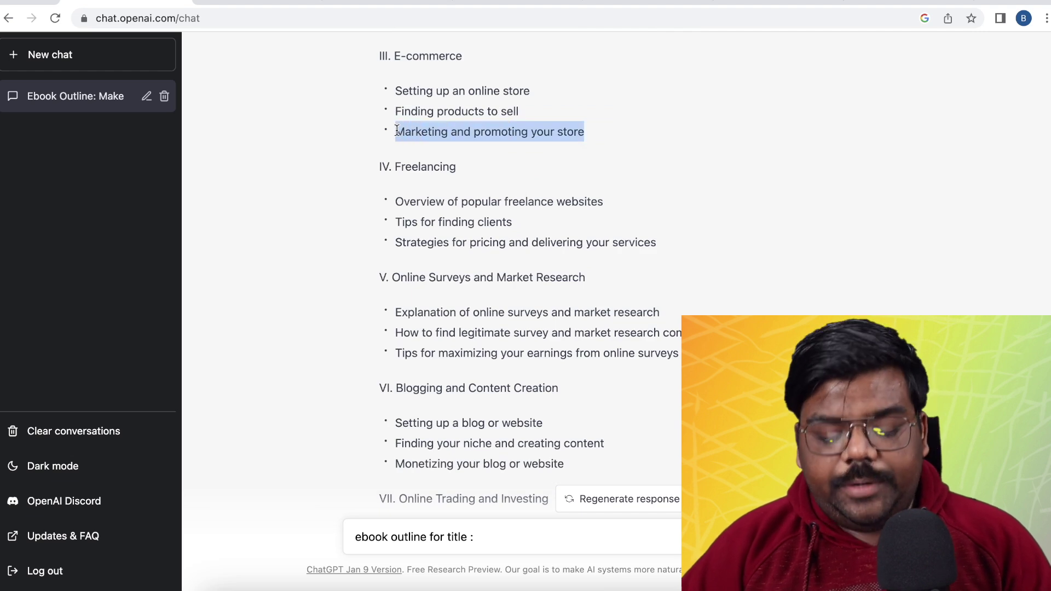
left_click(493, 537)
key("ctrl+a")
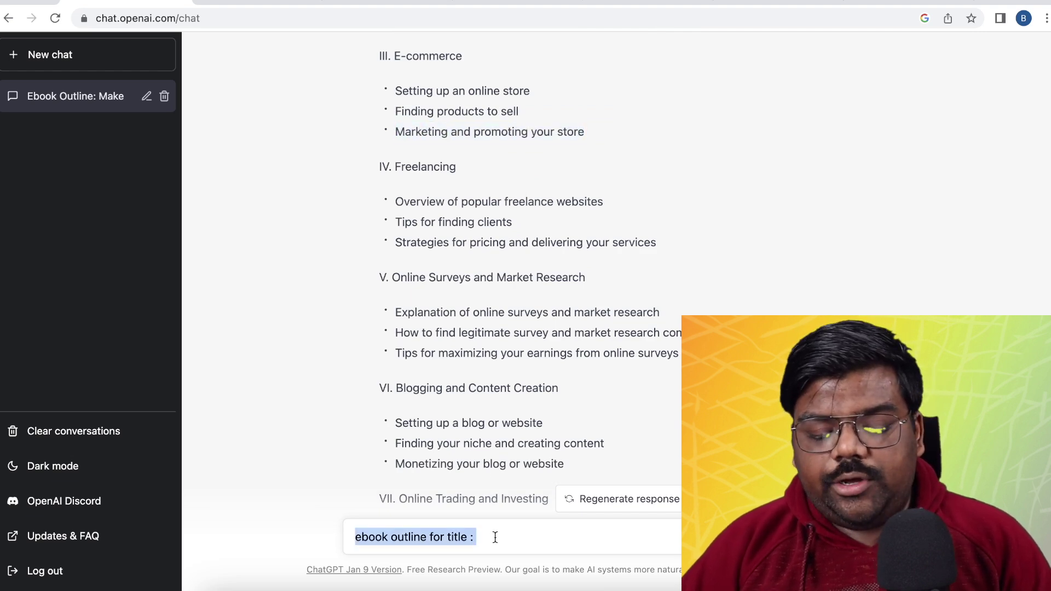
type("Marketing and promoting your store")
- Put "ebook paragraph on :" in front of the draft topic and select the generated paragraph on promoting affiliate products
scroll(512, 346, "down", 6)
scroll(512, 346, "down", 5)
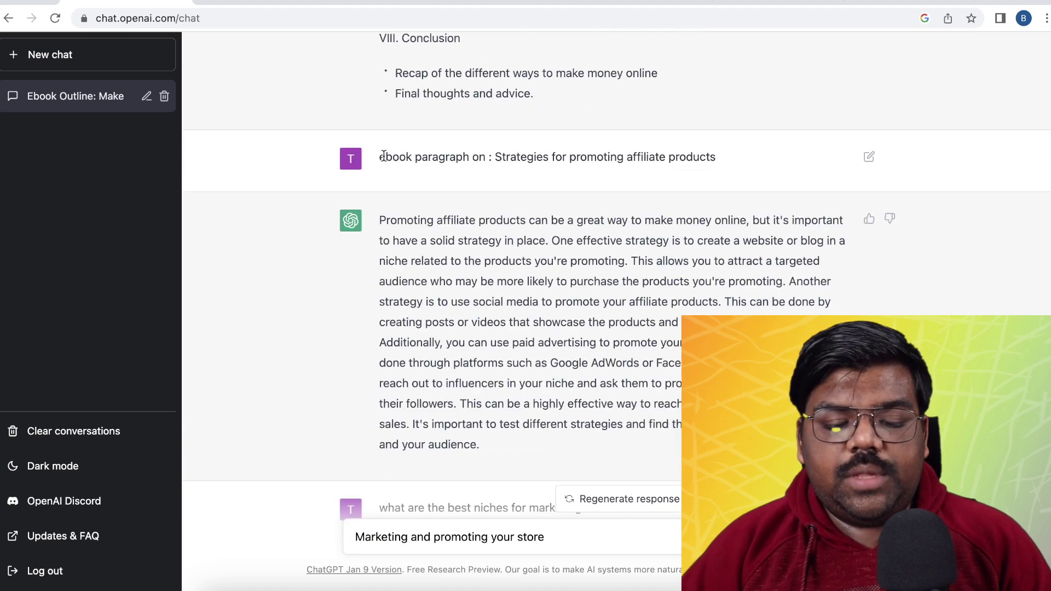
left_click_drag(388, 155, 491, 159)
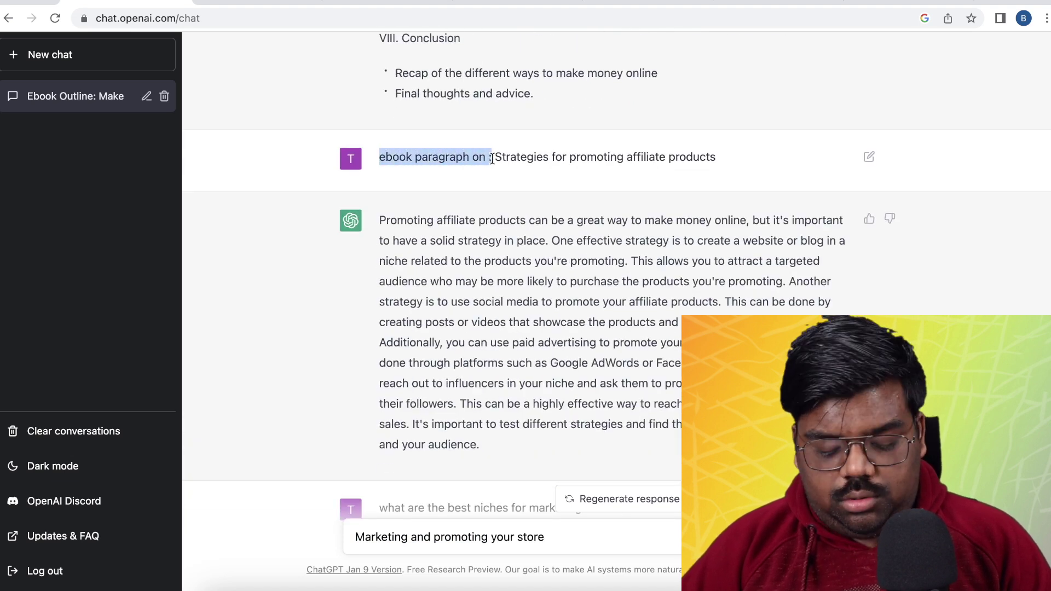
left_click(357, 538)
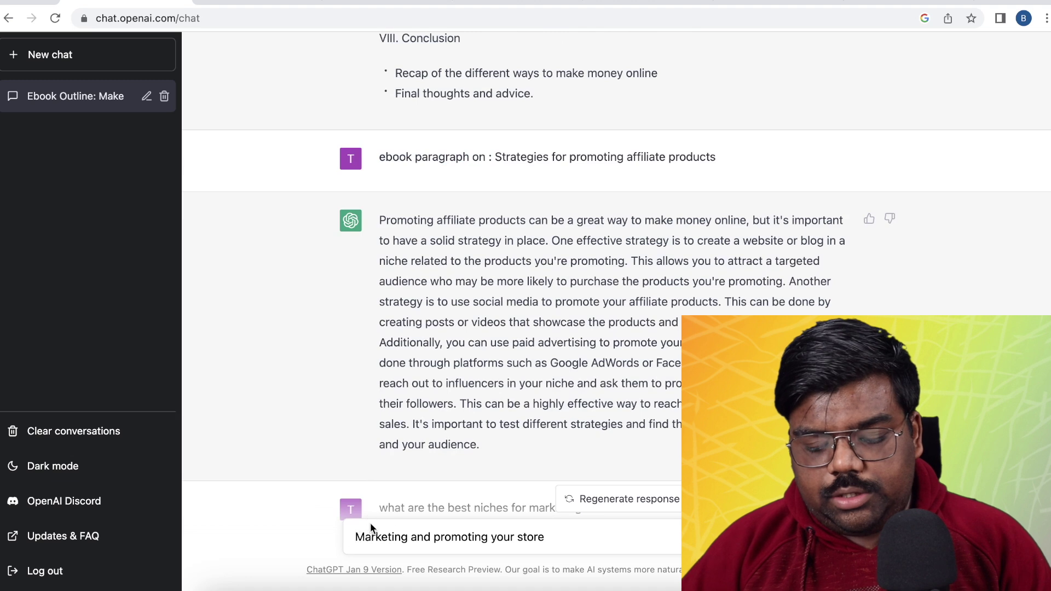
type("ebook paragraph on :")
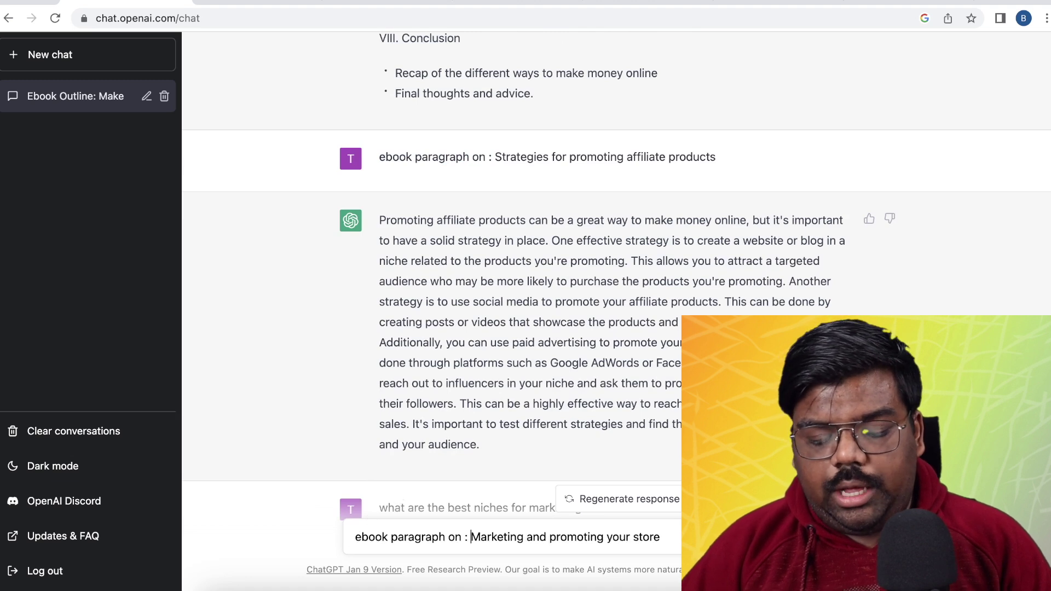
left_click_drag(661, 537, 483, 529)
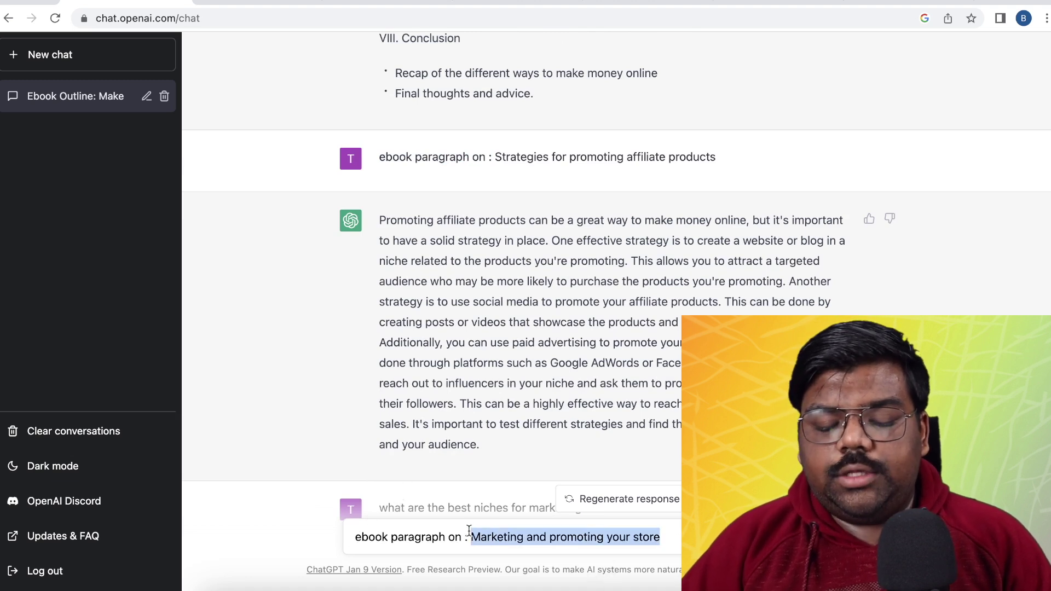
scroll(499, 422, "down", 1)
left_click_drag(486, 417, 376, 196)
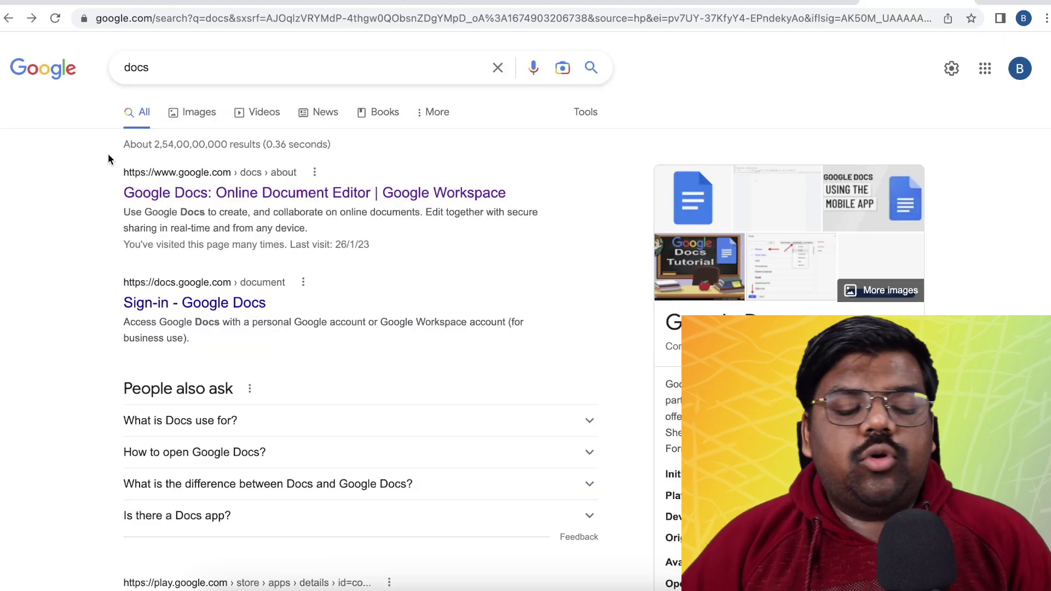
- Open Google Docs from the web search for "docs" and create a blank document
left_click_drag(166, 68, 73, 132)
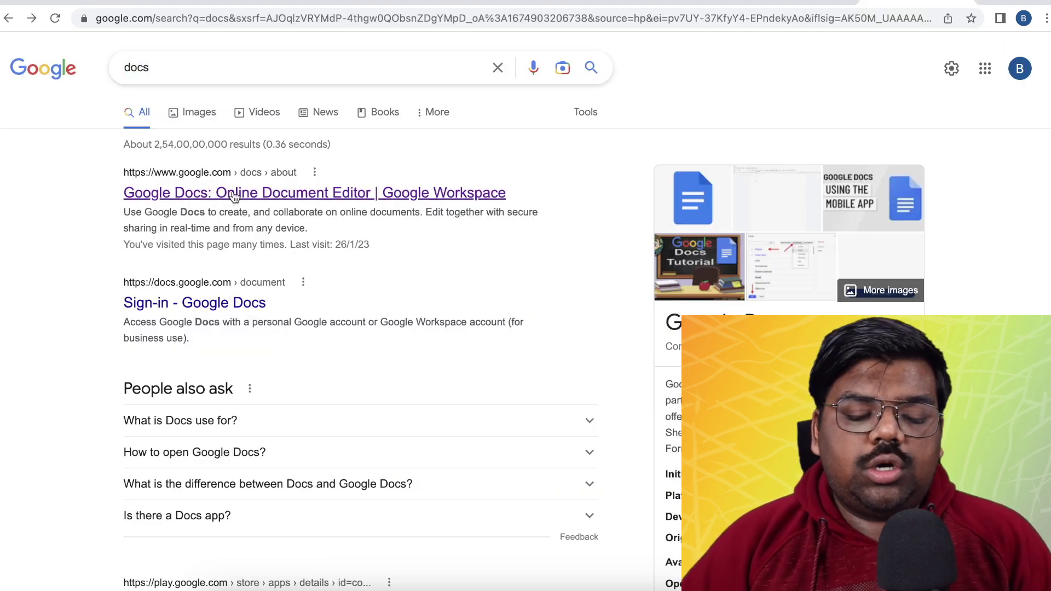
left_click(257, 195)
left_click(268, 429)
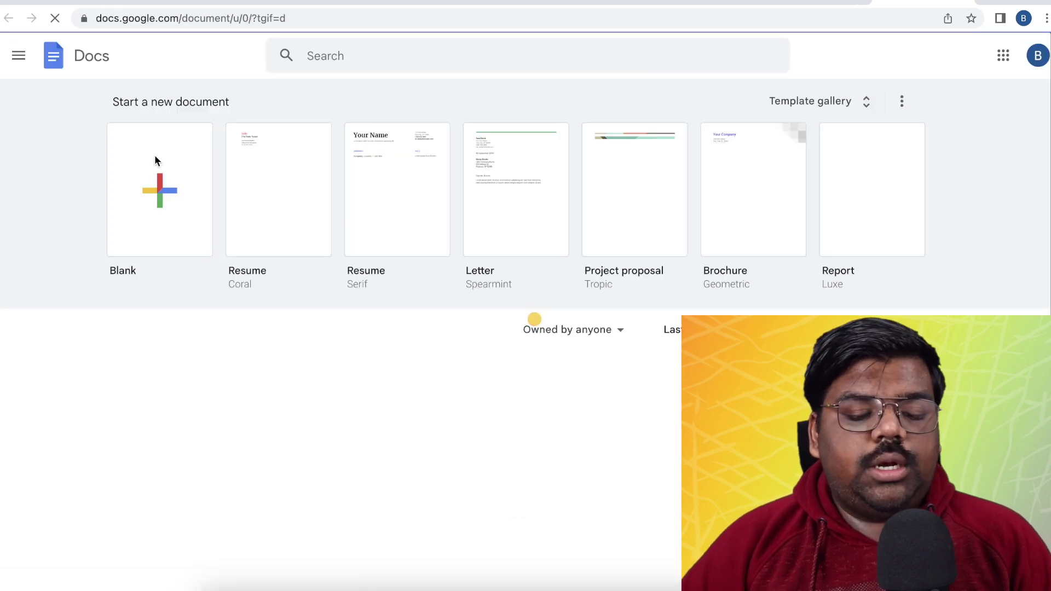
left_click(155, 158)
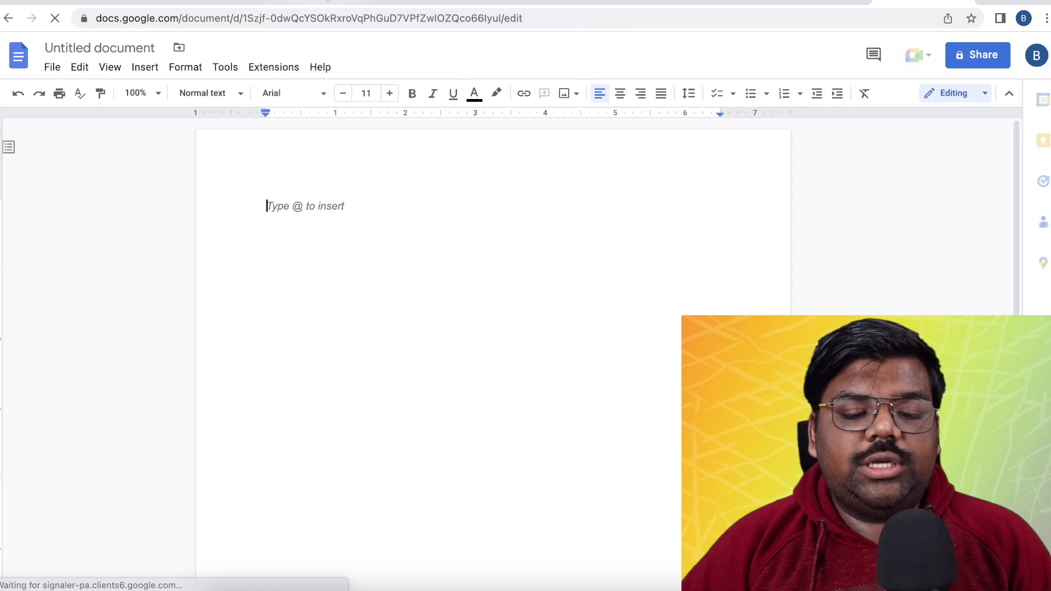
- Copy the full ebook outline from the ChatGPT conversation and paste it into the blank Google Docs document
left_click(214, 2)
scroll(508, 237, "up", 6)
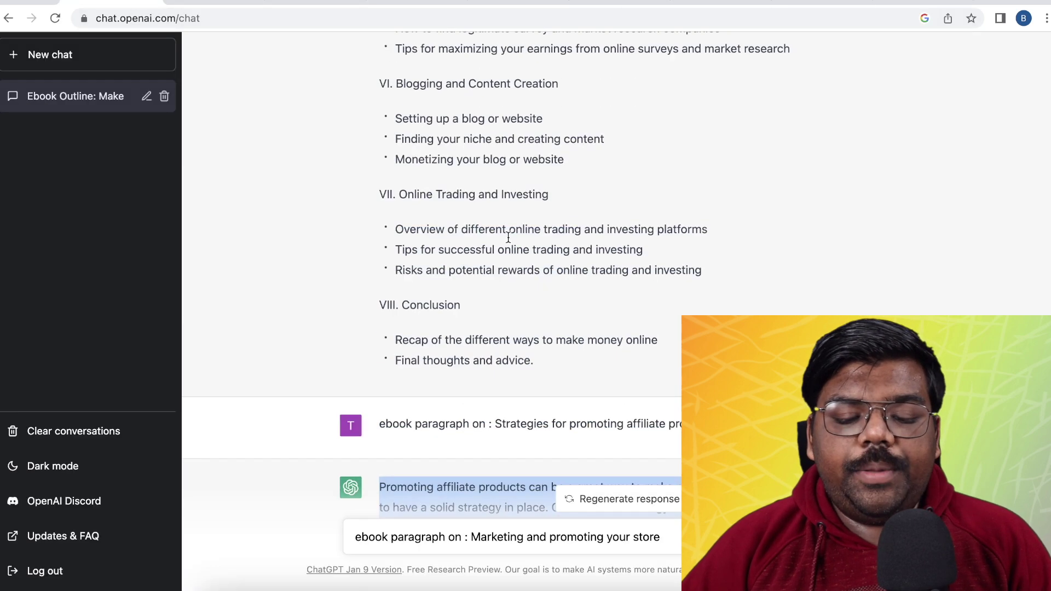
left_click_drag(550, 363, 368, 140)
scroll(400, 219, "up", 10)
left_click(918, 2)
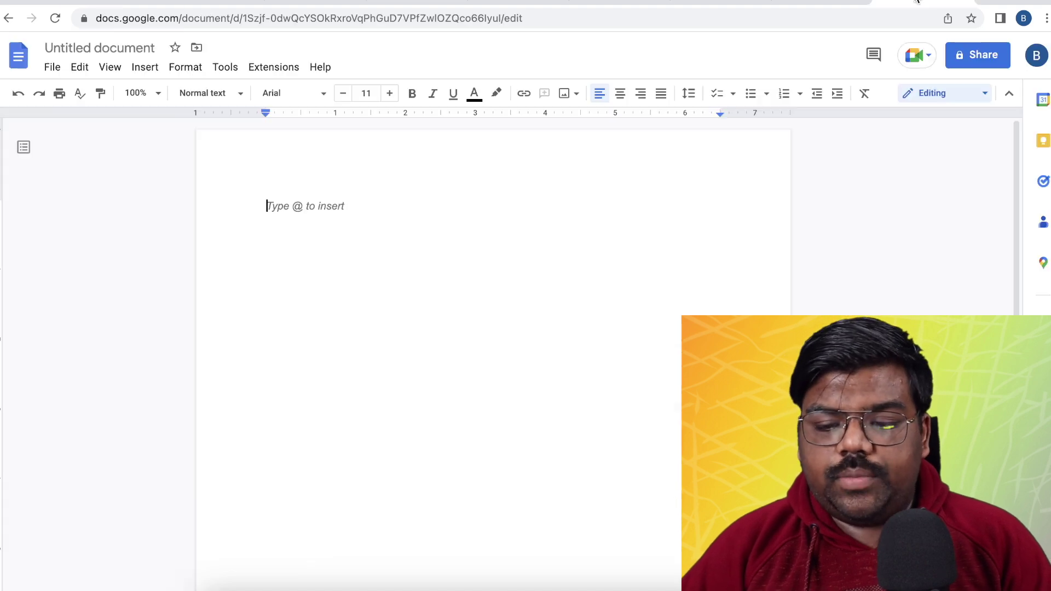
key("ctrl+v")
- Insert empty lines above the "I. Introduction" heading at the start of the document
scroll(328, 210, "up", 15)
left_click(258, 200)
key("Return")
key("Return")
key("Up")
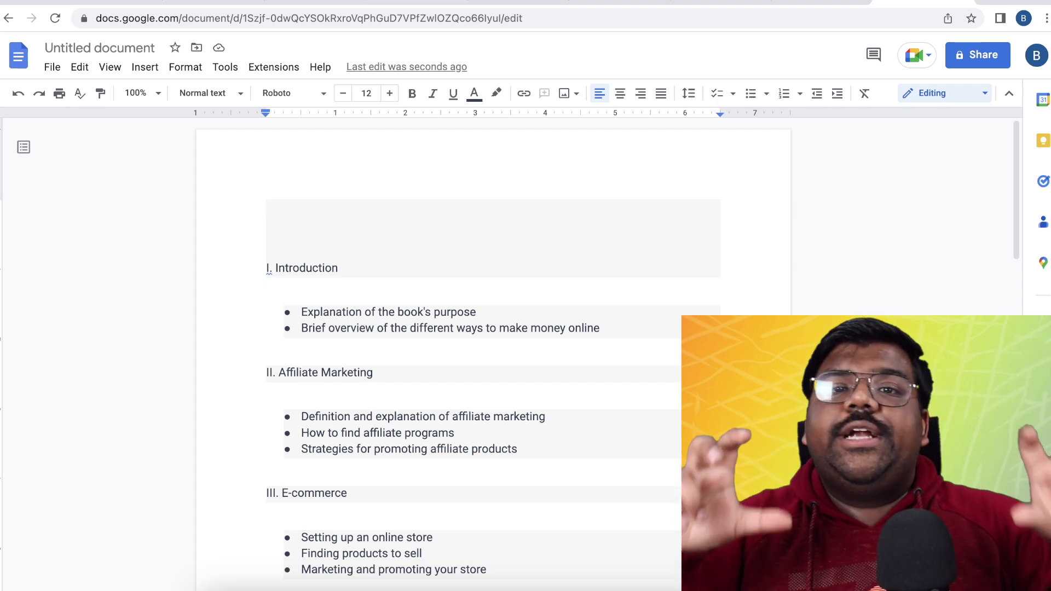
scroll(299, 188, "down", 1)
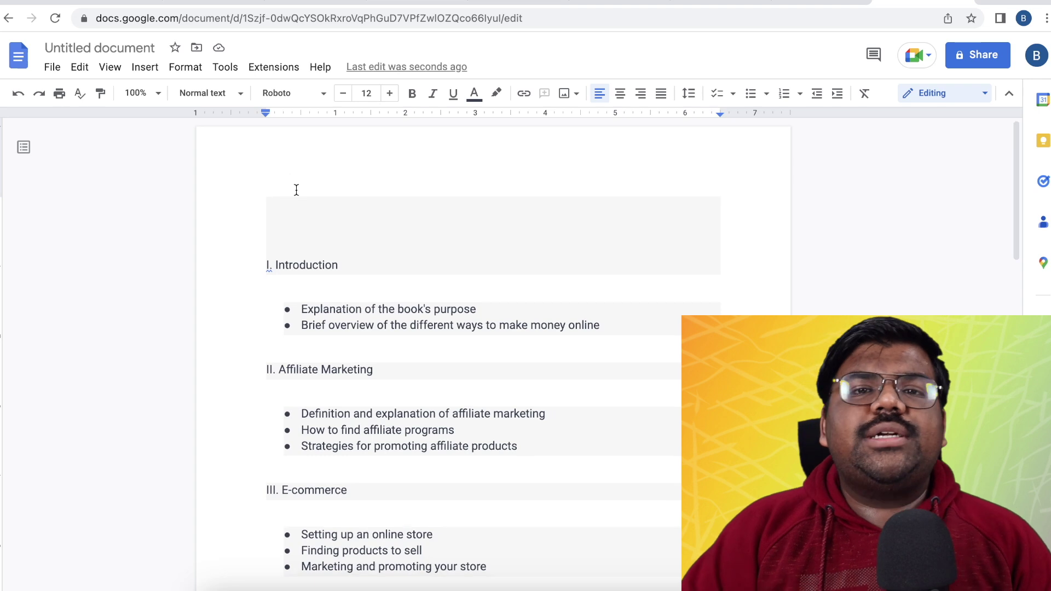
scroll(341, 217, "down", 5)
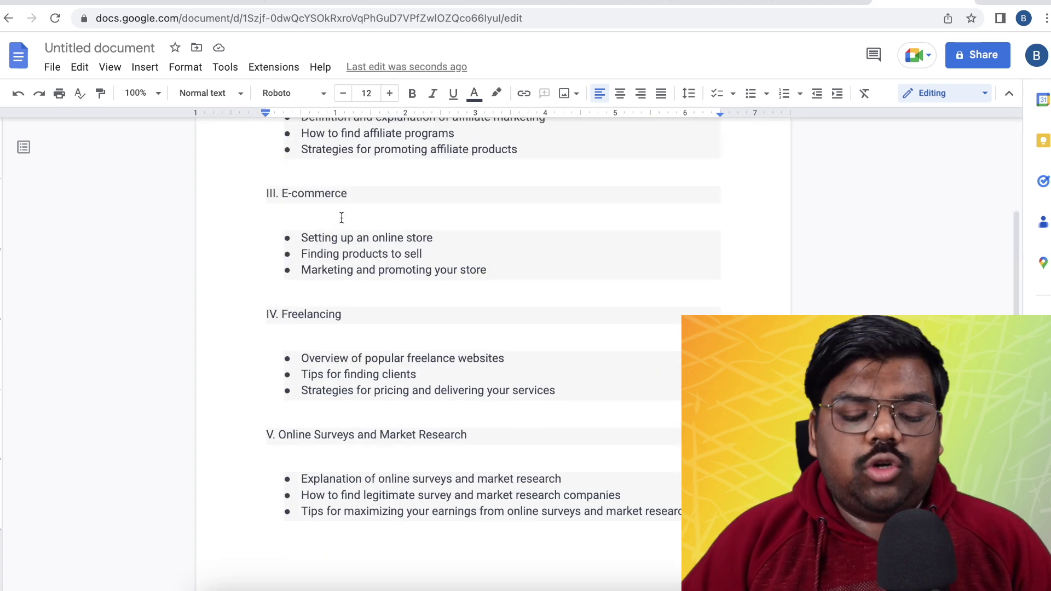
scroll(338, 173, "up", 5)
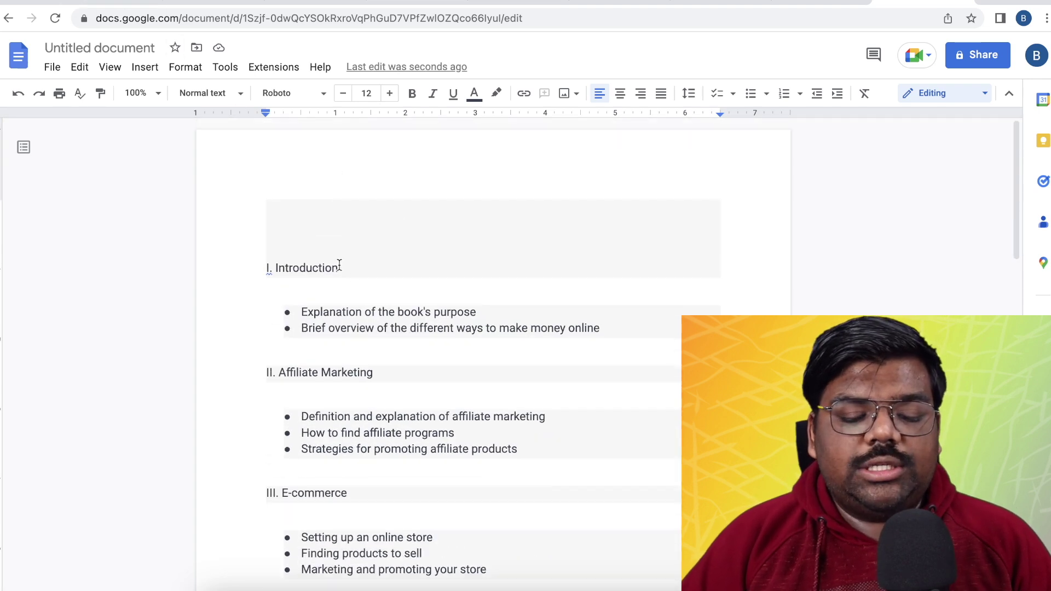
- Copy the "I. Introduction" heading with its two bullets and paste it below the "VIII. Conclusion" section
left_click_drag(262, 267, 602, 330)
key("ctrl+c")
scroll(486, 312, "down", 15)
left_click(406, 327)
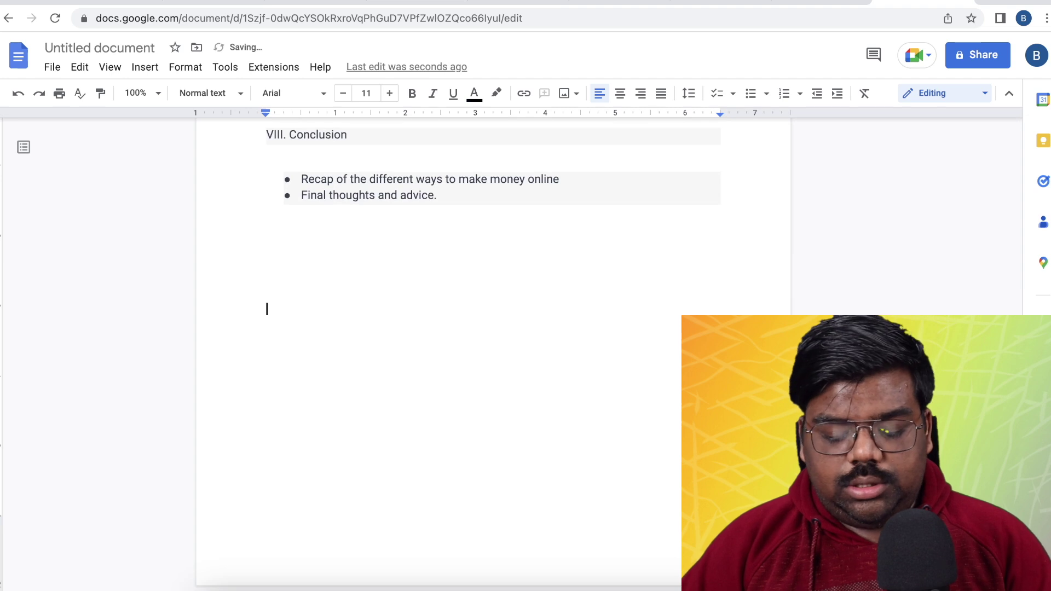
key("ctrl+v")
- Center the pasted "I. Introduction" heading, make it bold and set its font size to 26
left_click_drag(381, 320, 269, 310)
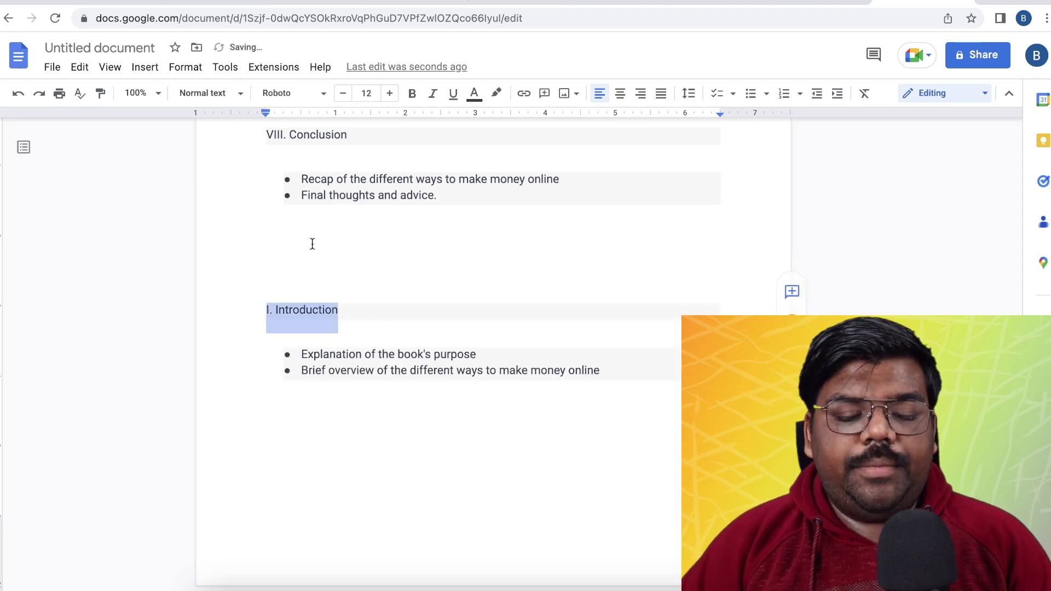
left_click(621, 94)
left_click(412, 94)
left_click(390, 95)
left_click(390, 94)
left_click(389, 95)
left_click(390, 94)
left_click(390, 94)
left_click(390, 94)
left_click(390, 94)
left_click(390, 94)
left_click(390, 94)
left_click(390, 94)
left_click(390, 94)
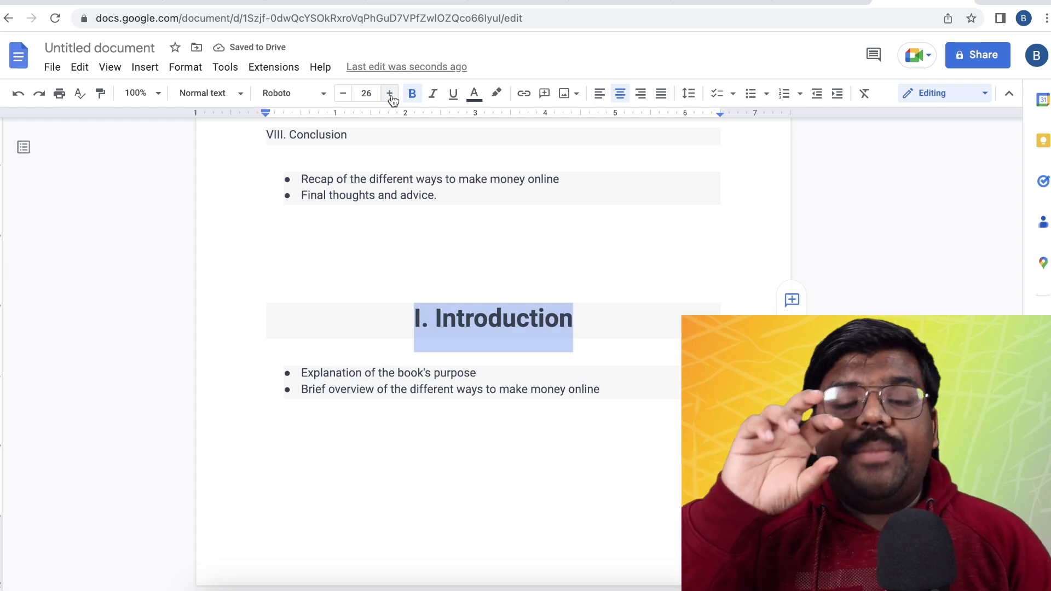
- Insert empty unbulleted lines below the "Explanation of the book's purpose" bullet in the pasted introduction
left_click(486, 364)
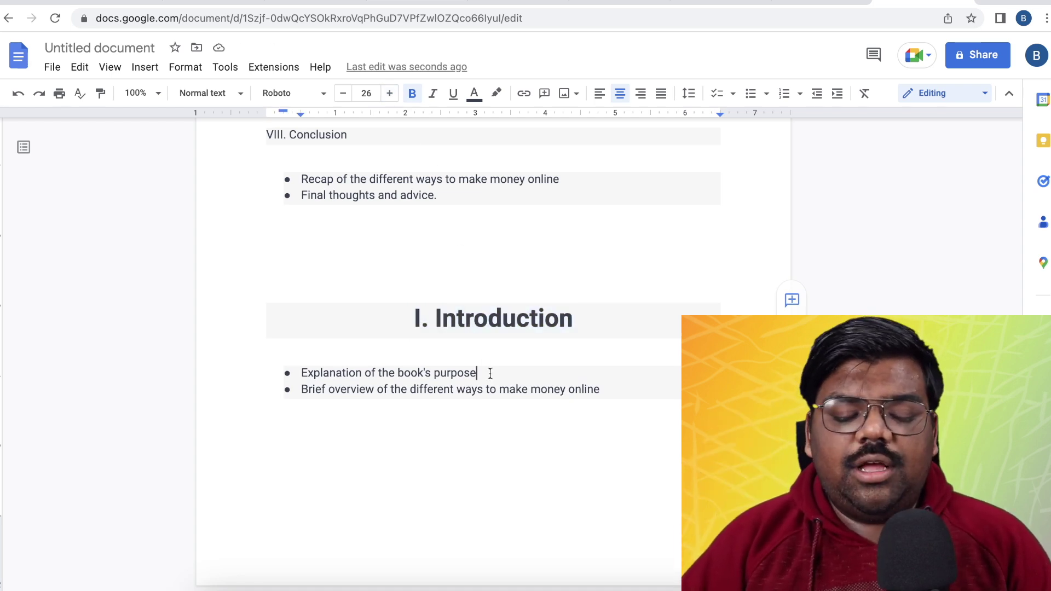
key("Return")
key("Return")
key("Return")
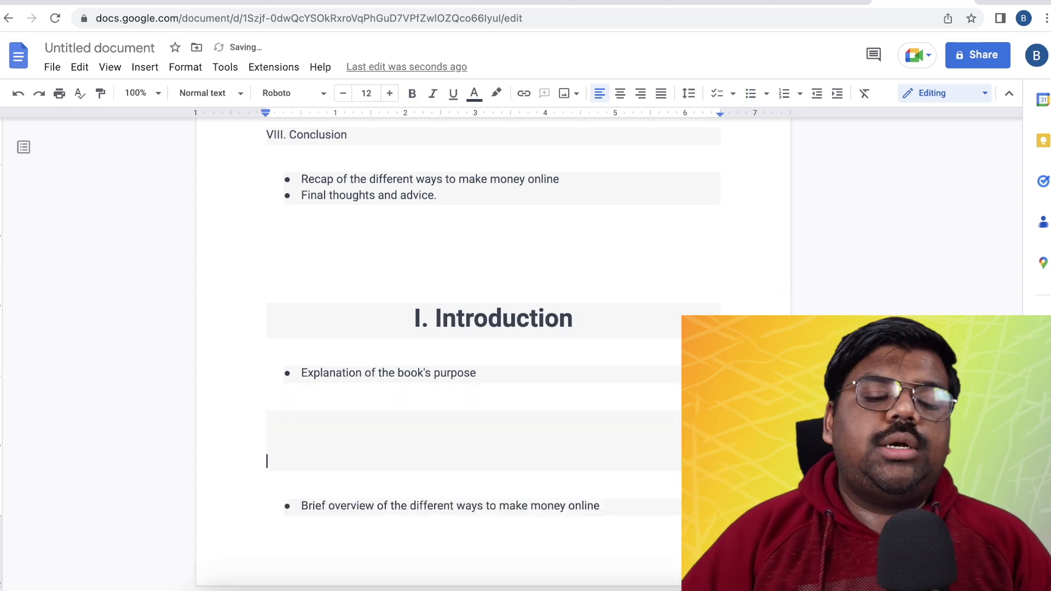
- Copy the paragraph on promoting affiliate products from ChatGPT and paste it under the "Explanation of the book's purpose" bullet in Google Docs
left_click(129, 7)
scroll(469, 307, "down", 15)
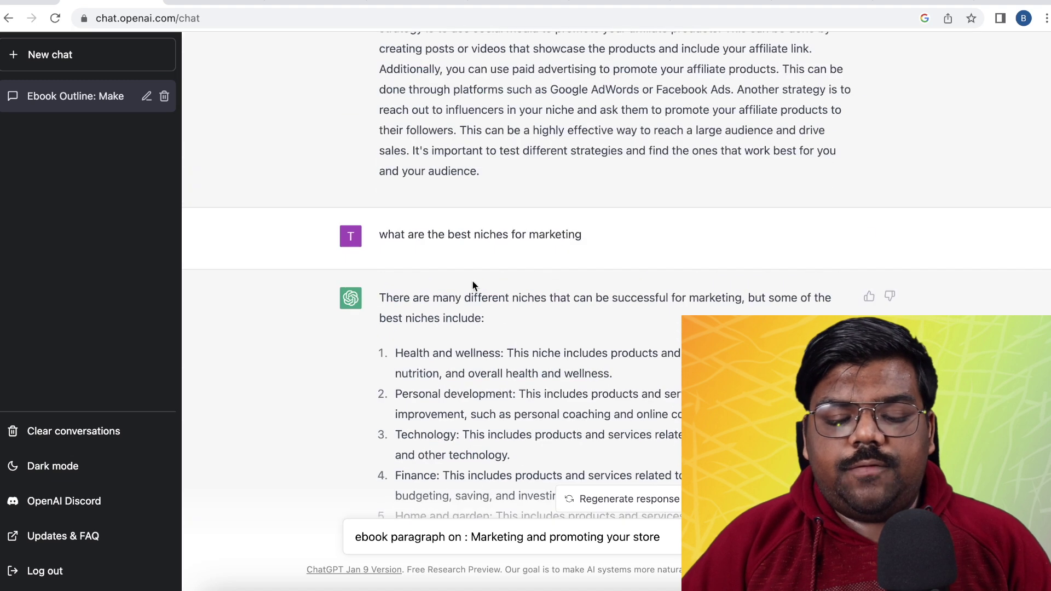
scroll(472, 280, "up", 3)
left_click_drag(482, 315, 369, 96)
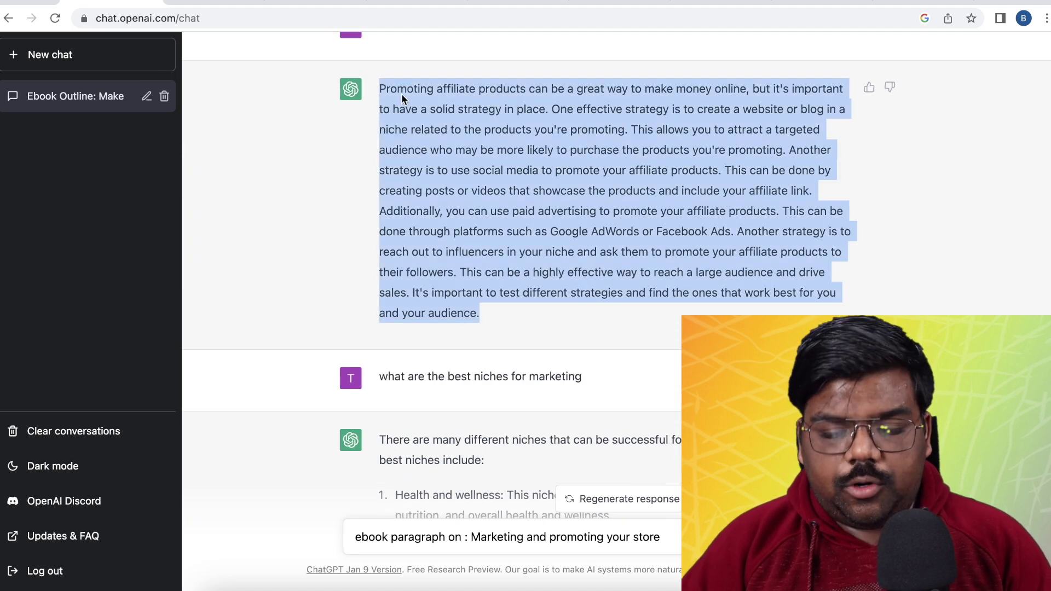
left_click(838, 5)
scroll(418, 217, "down", 5)
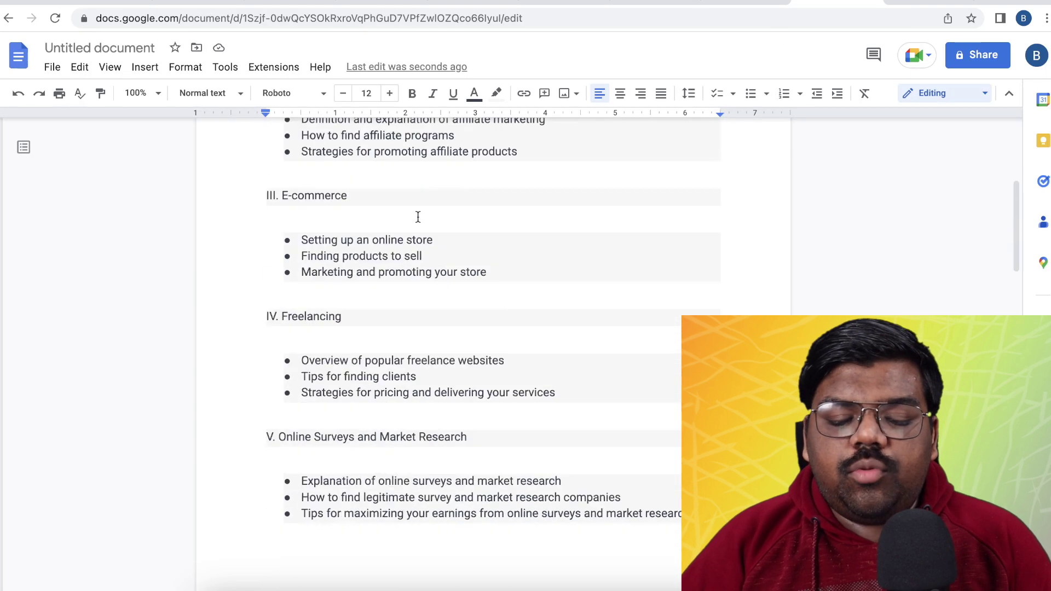
scroll(417, 217, "down", 4)
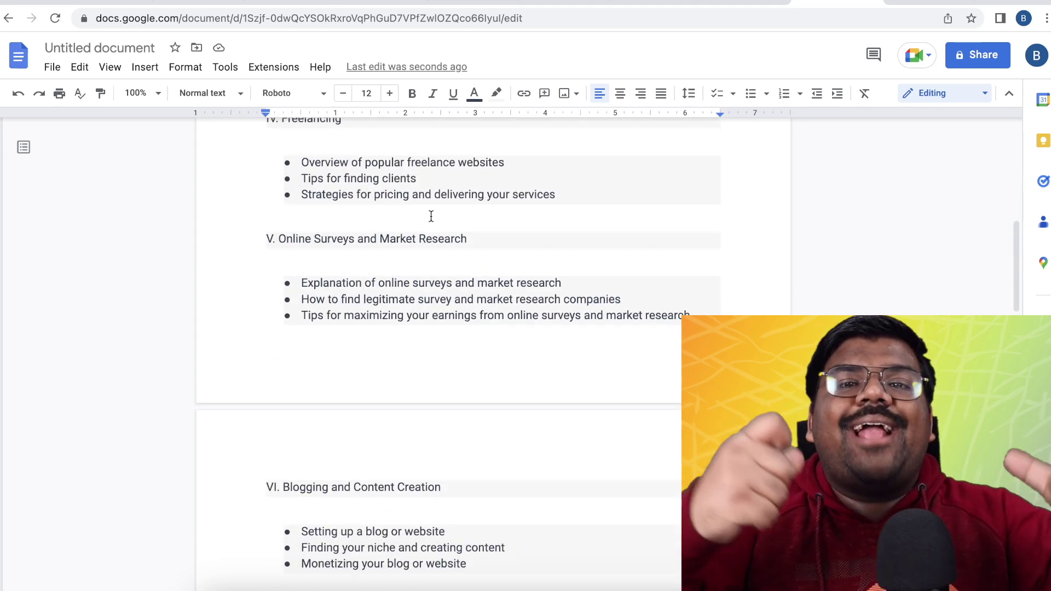
scroll(431, 216, "down", 15)
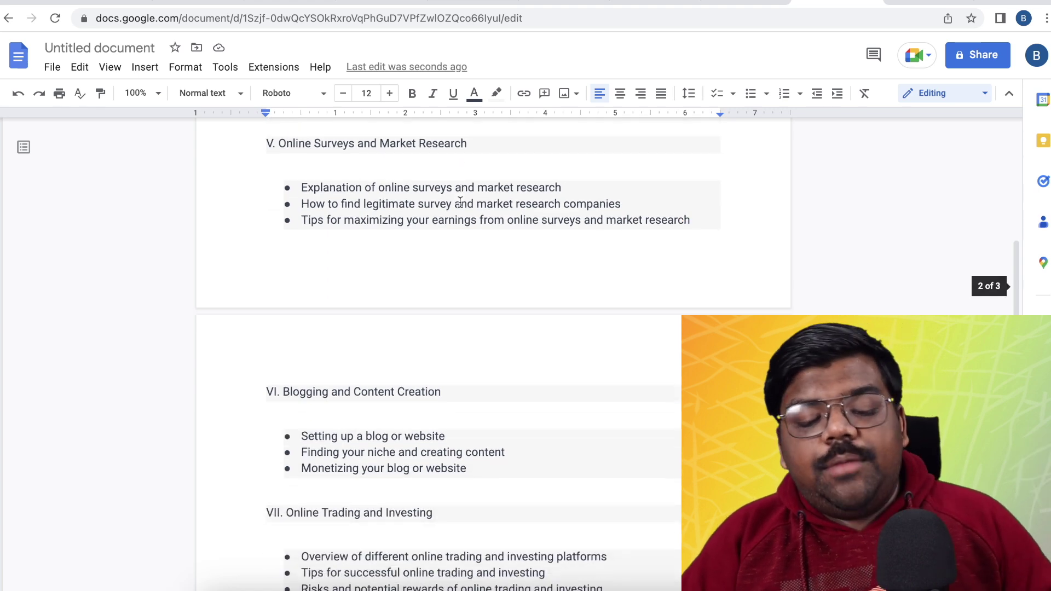
scroll(521, 254, "down", 3)
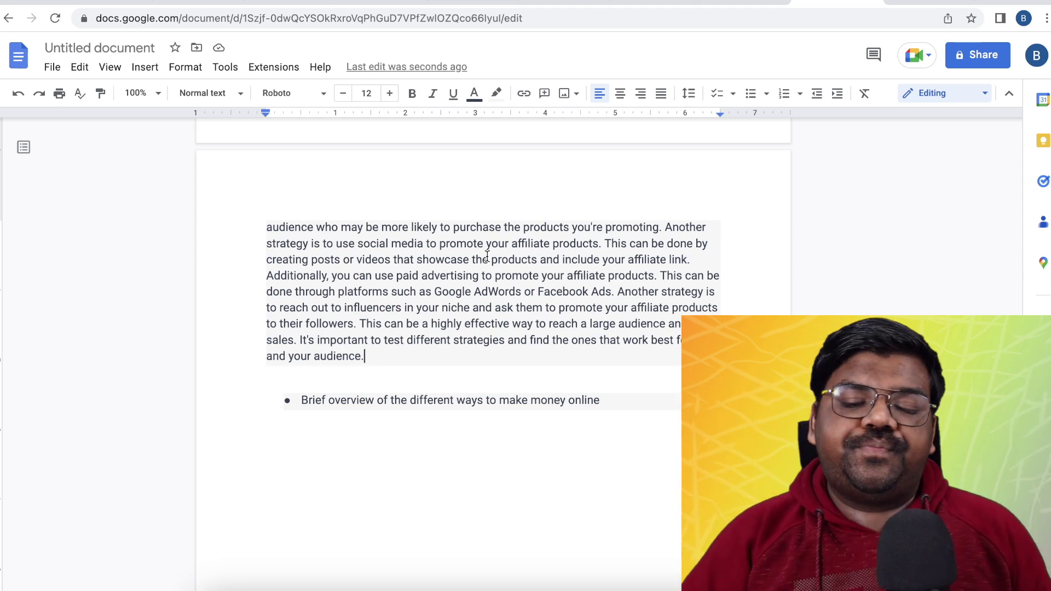
- View the "clickbank" search results, switch to the Digistore24 marketplace and look through its digital product categories
left_click(930, 4)
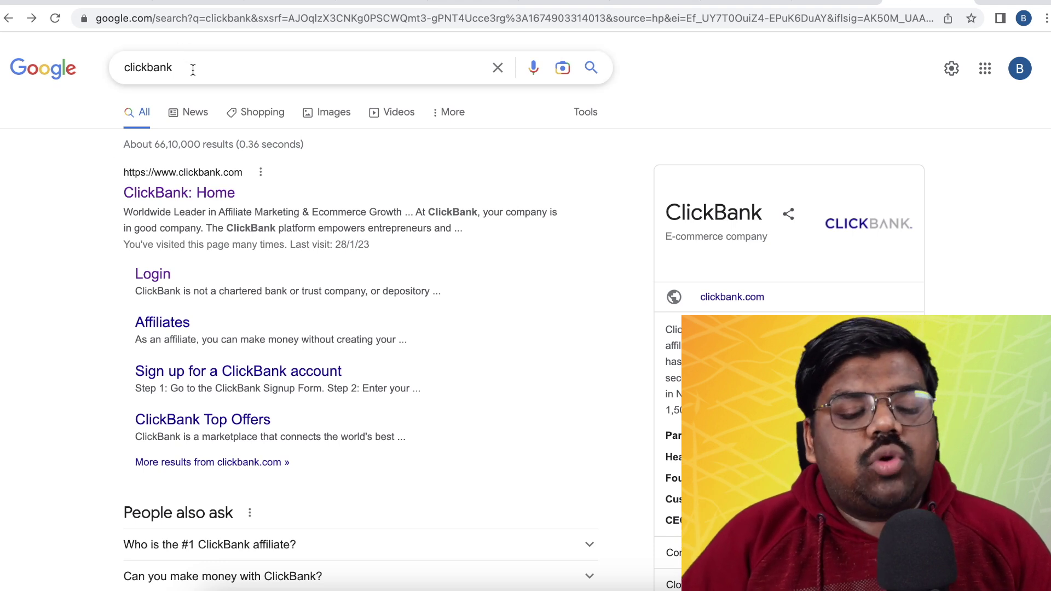
left_click_drag(192, 66, 90, 71)
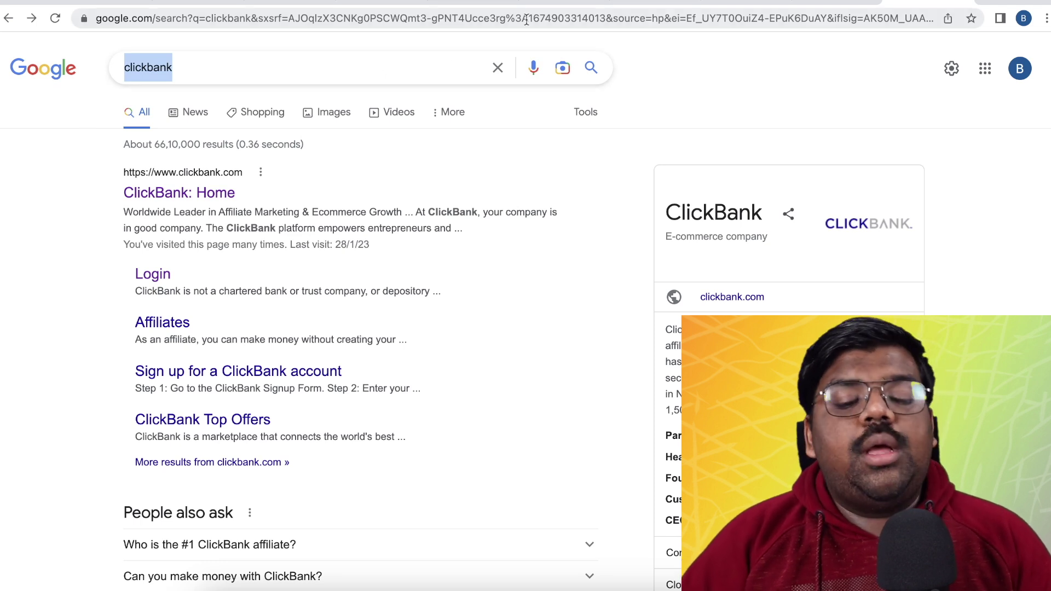
left_click(544, 6)
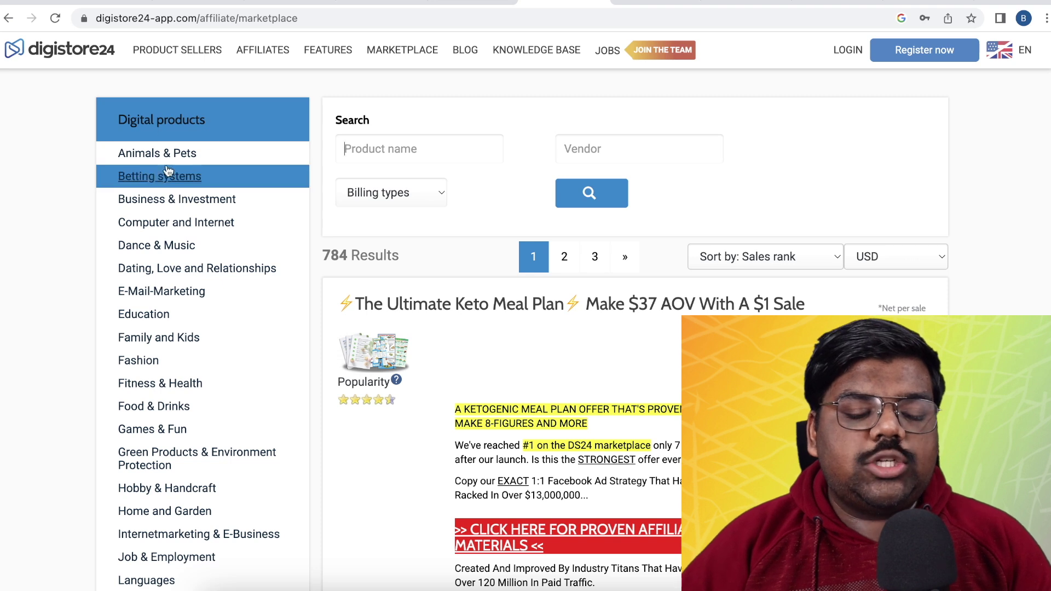
scroll(206, 174, "down", 2)
scroll(203, 157, "down", 5)
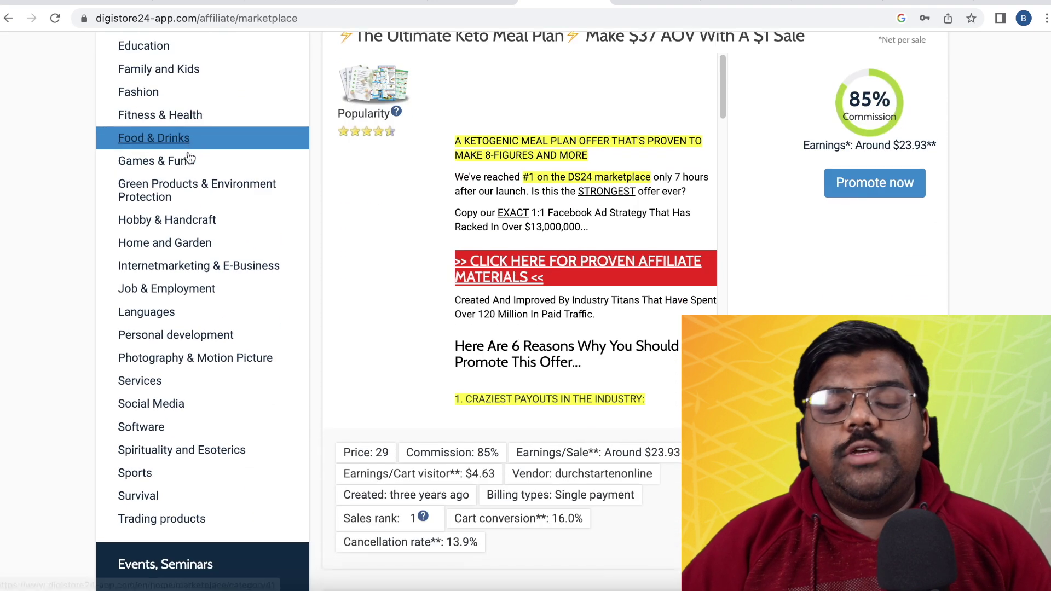
scroll(174, 168, "up", 2)
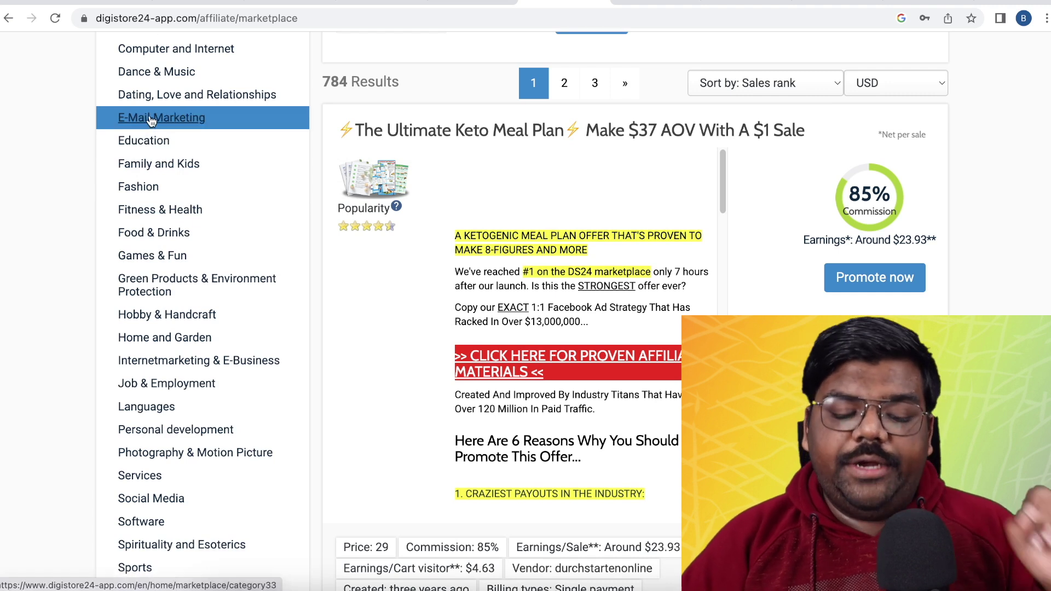
scroll(185, 290, "down", 1)
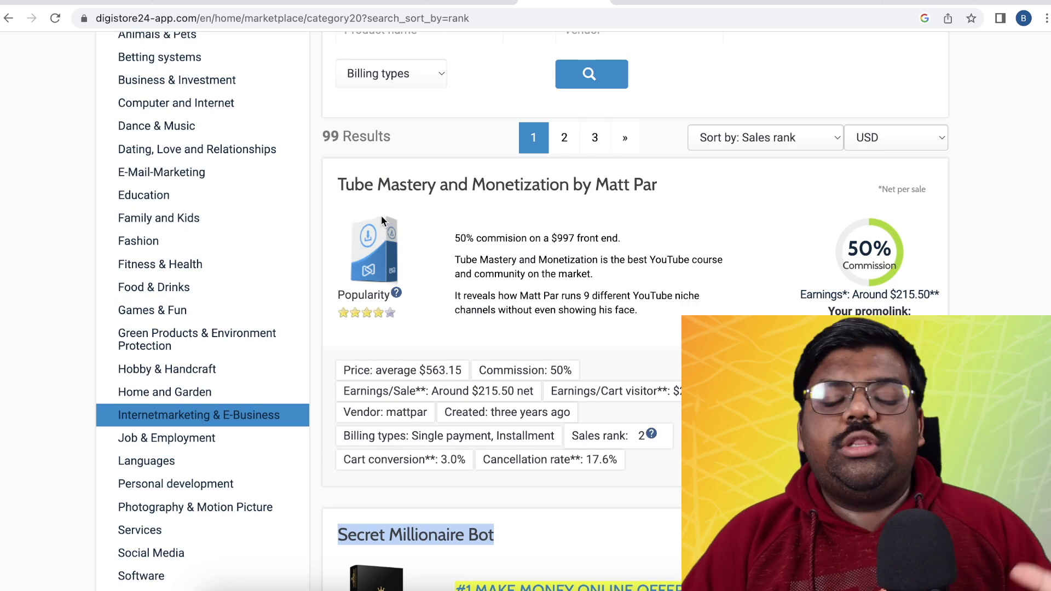
- Review the Tube Mastery and Monetization offer under Internetmarketing & E-Business, select its promolink and return to the ebook document
scroll(400, 213, "down", 1)
scroll(420, 213, "down", 3)
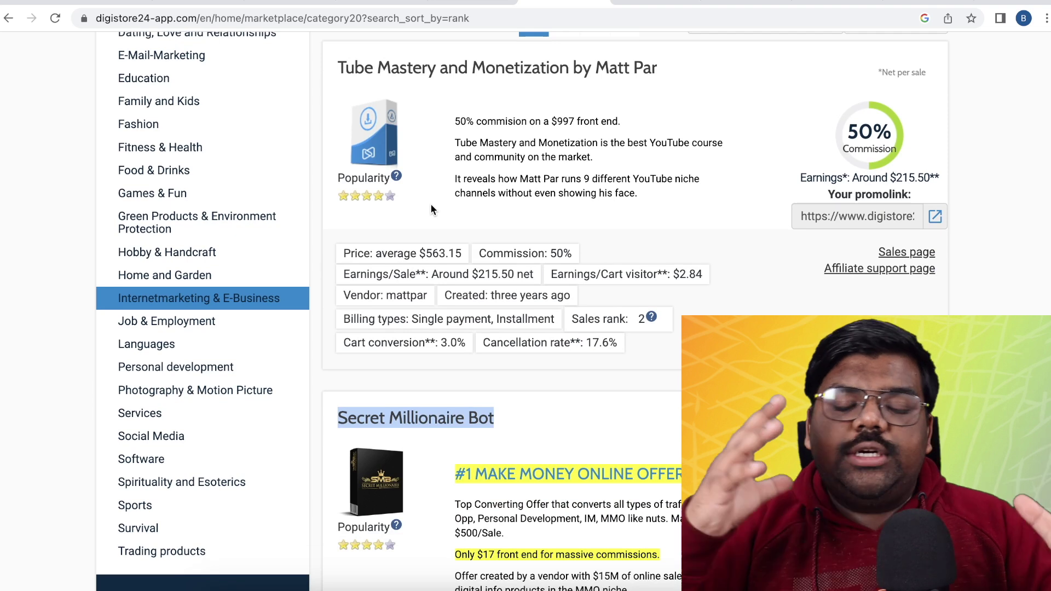
scroll(600, 205, "down", 1)
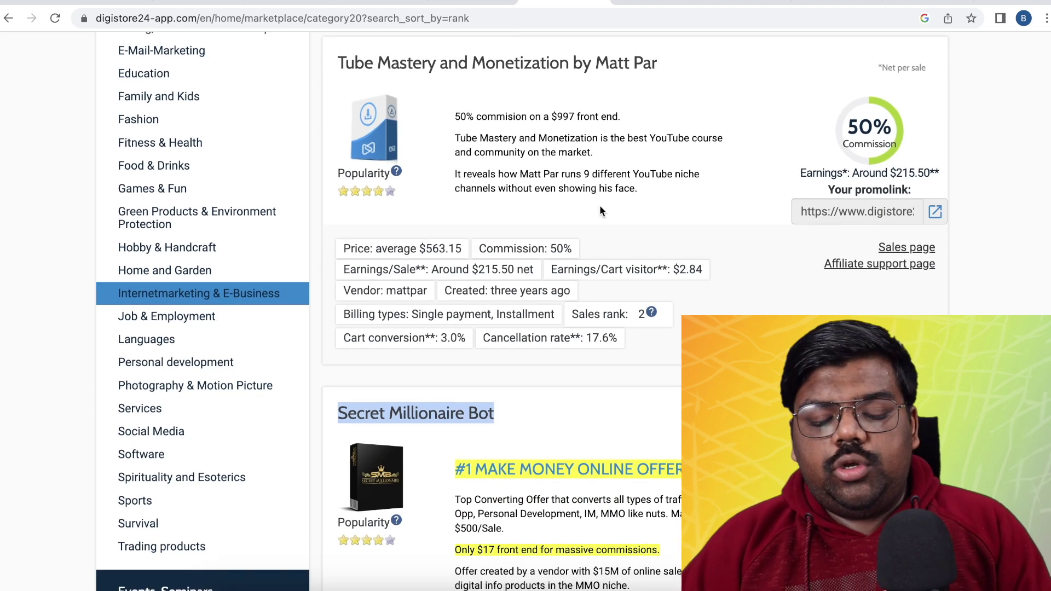
left_click(852, 187)
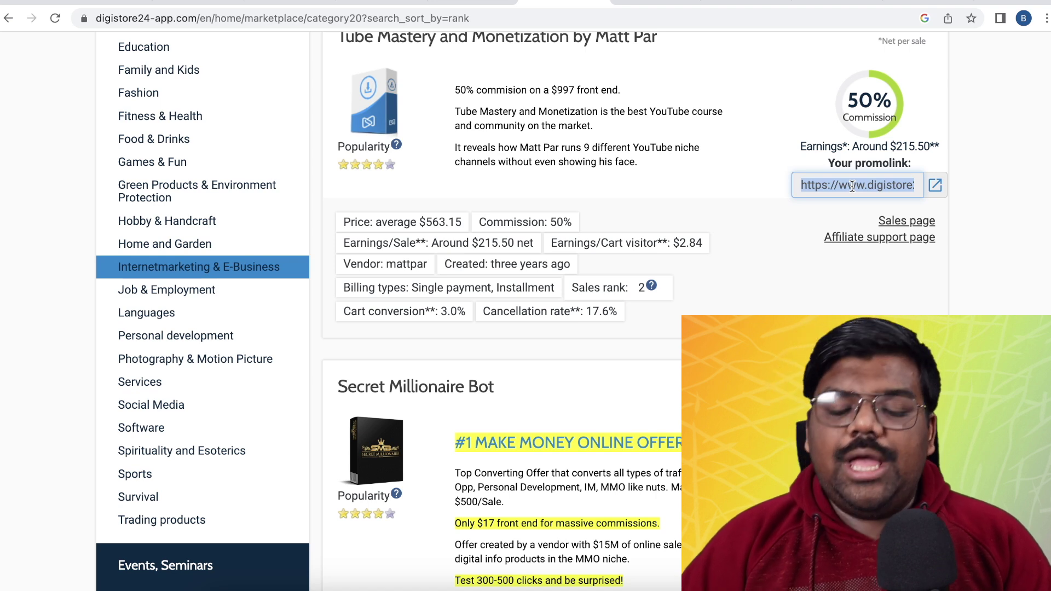
scroll(862, 185, "down", 1)
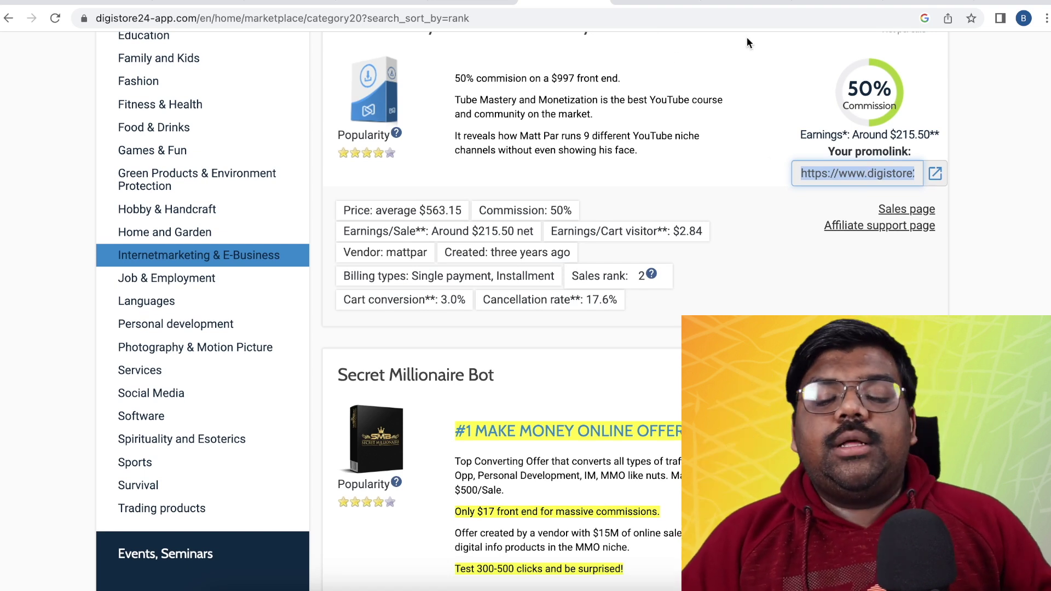
left_click(827, 1)
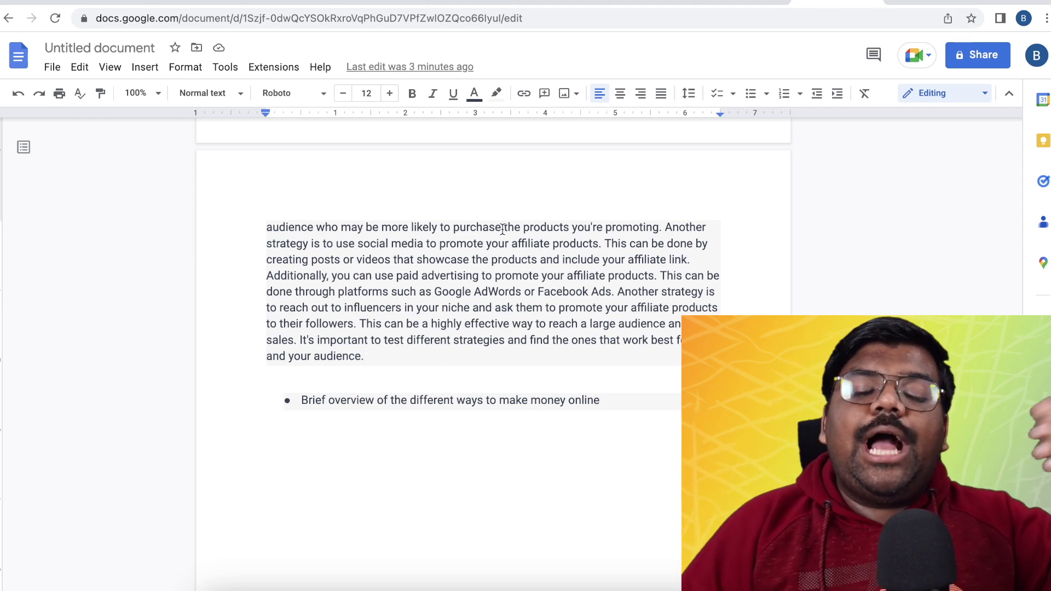
- Switch to the "convertkit" search results and open ConvertKit's pricing page
left_click(564, 2)
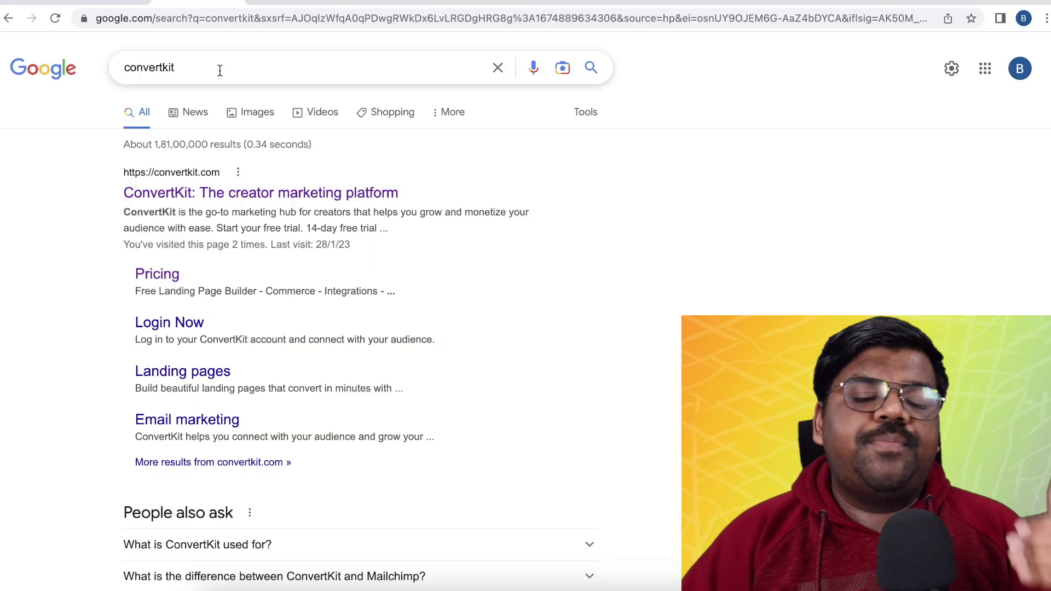
left_click_drag(219, 70, 94, 82)
left_click(62, 118)
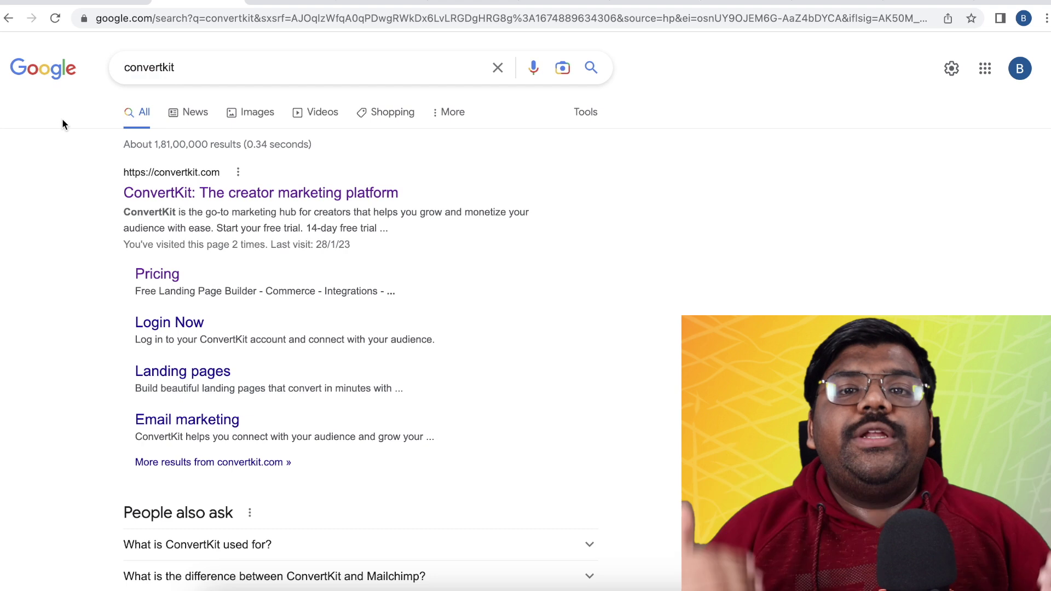
left_click(163, 278)
- Examine the price and subscriber allowance of the Free plan on the ConvertKit pricing page
scroll(189, 261, "down", 7)
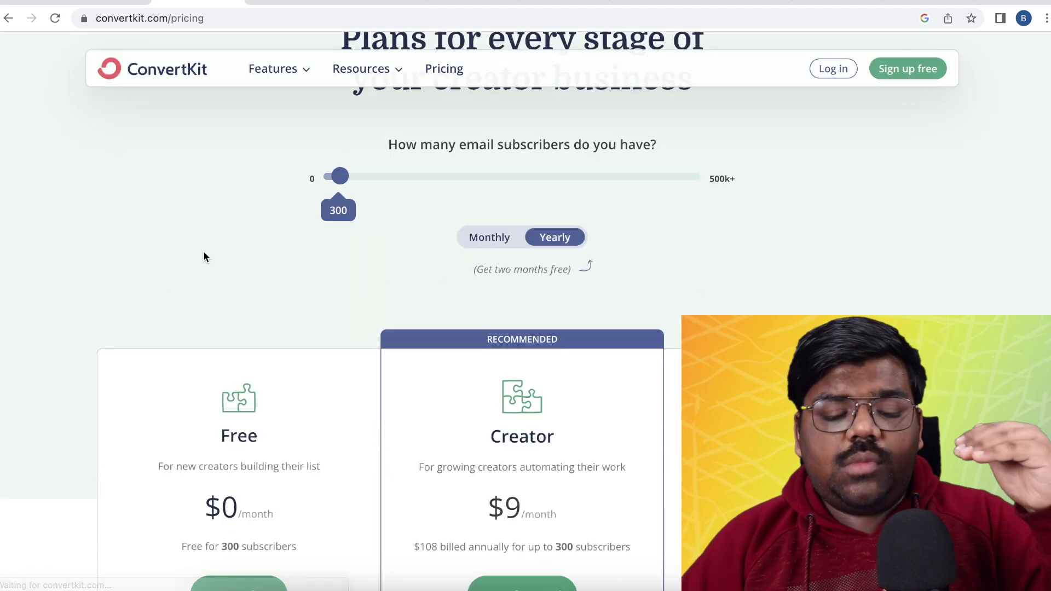
scroll(210, 242, "down", 1)
left_click_drag(182, 264, 295, 259)
left_click(277, 259)
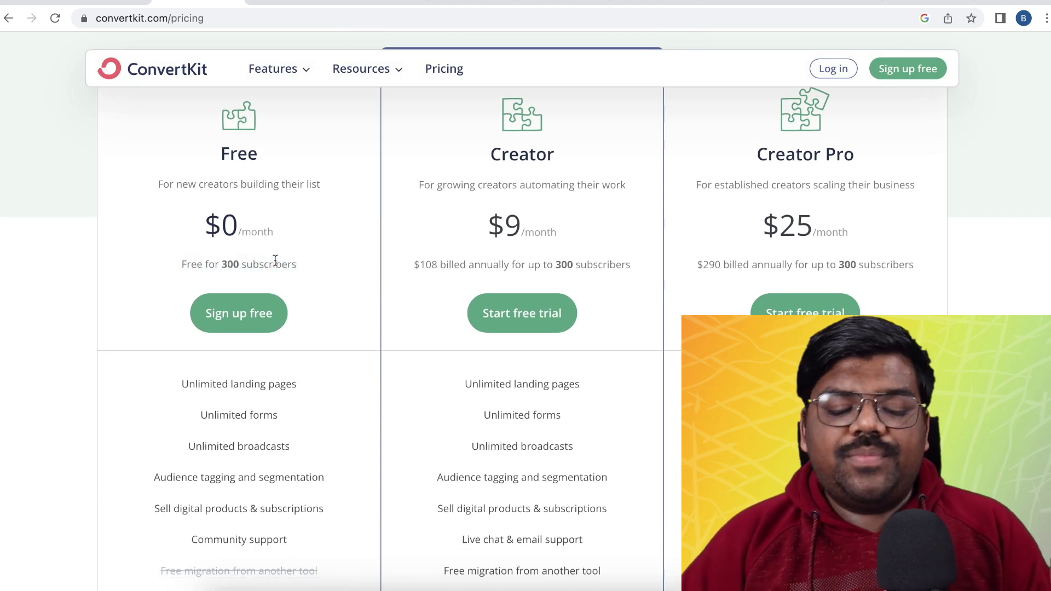
scroll(236, 256, "down", 1)
left_click_drag(221, 248, 277, 251)
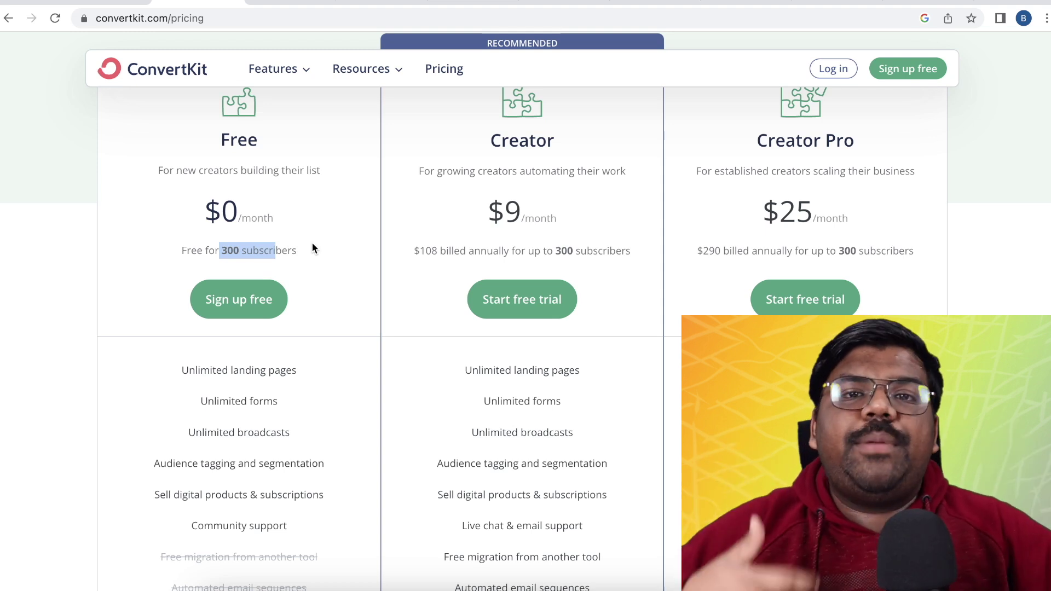
scroll(312, 248, "up", 8)
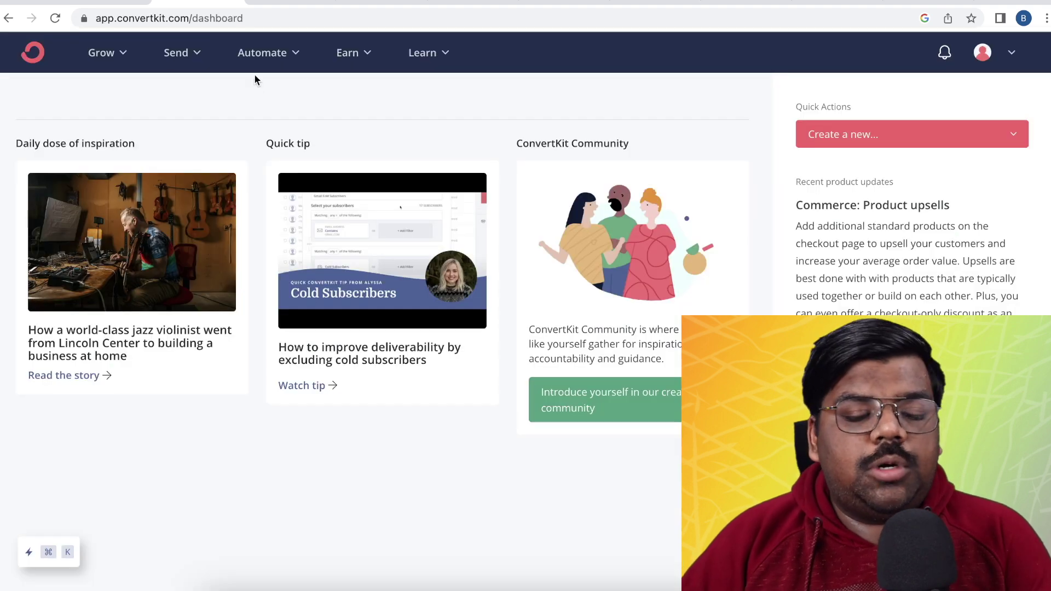
- Open the Landing Pages & Forms area of the ConvertKit account and start creating a new landing page
left_click(107, 53)
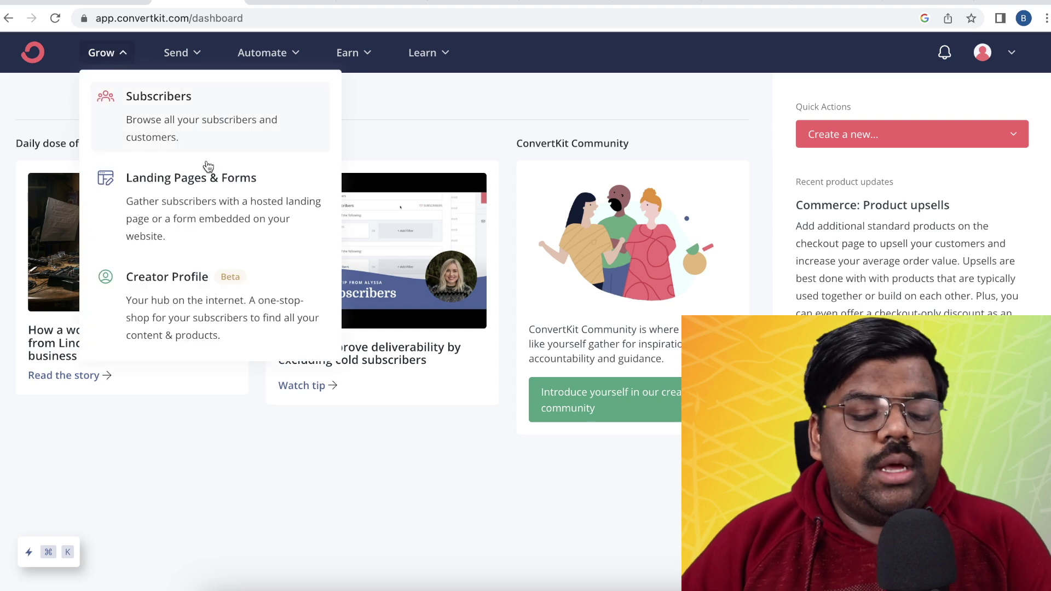
left_click(161, 189)
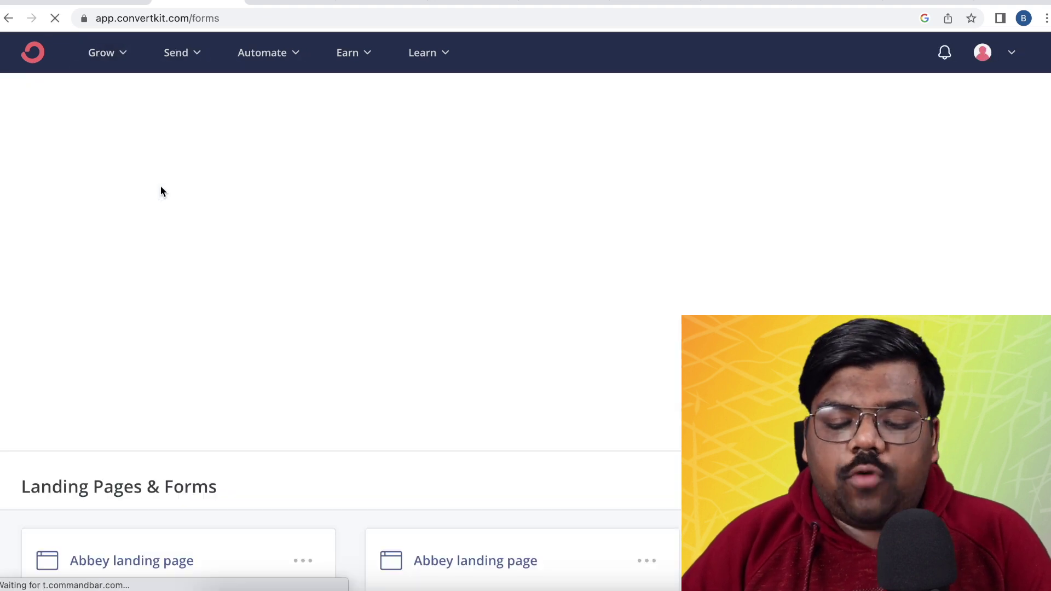
scroll(924, 272, "down", 5)
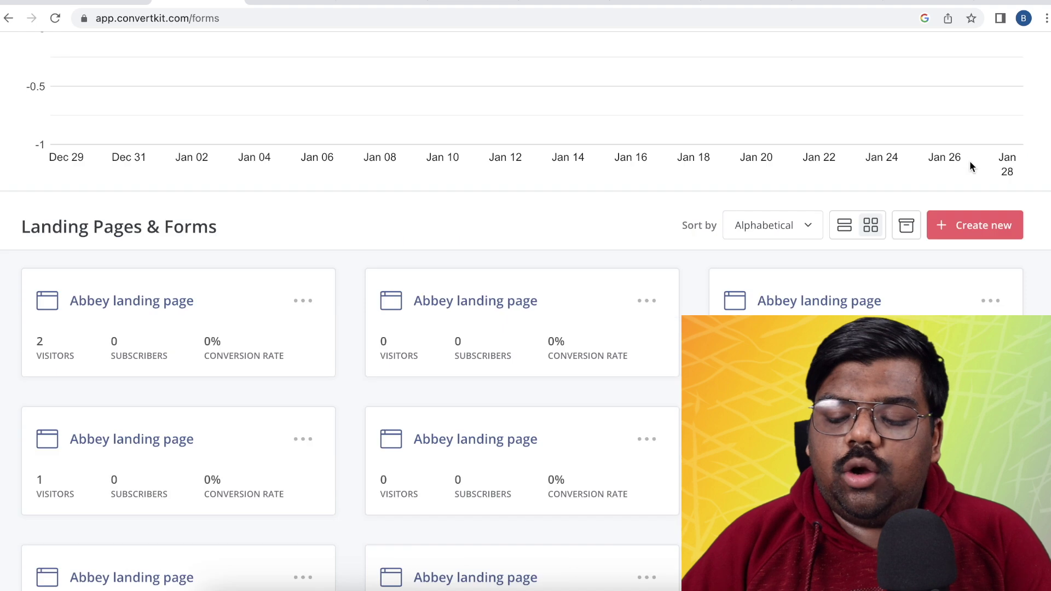
scroll(979, 228, "down", 2)
left_click(959, 123)
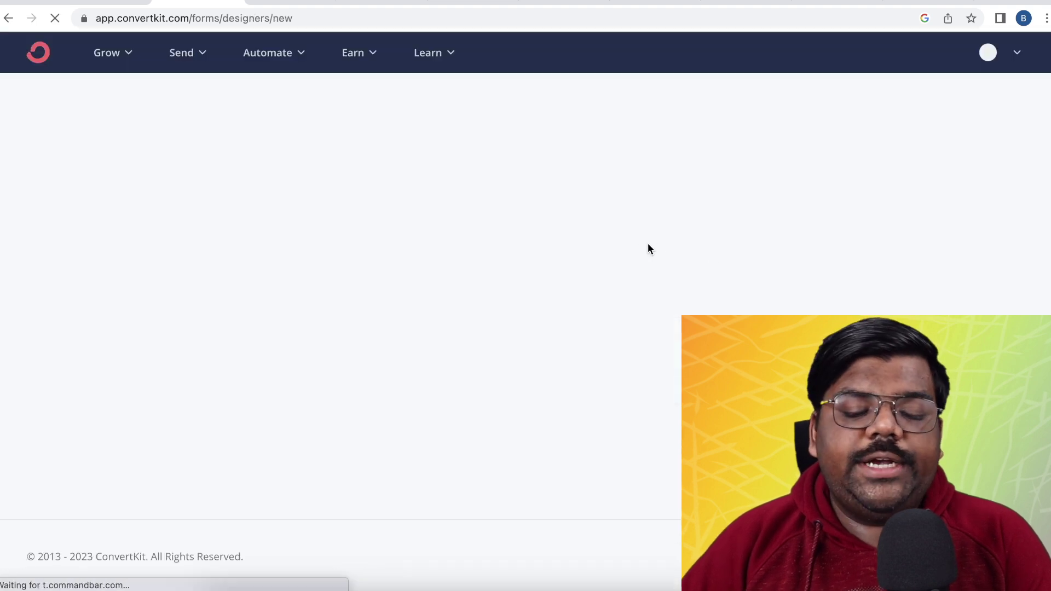
left_click(597, 196)
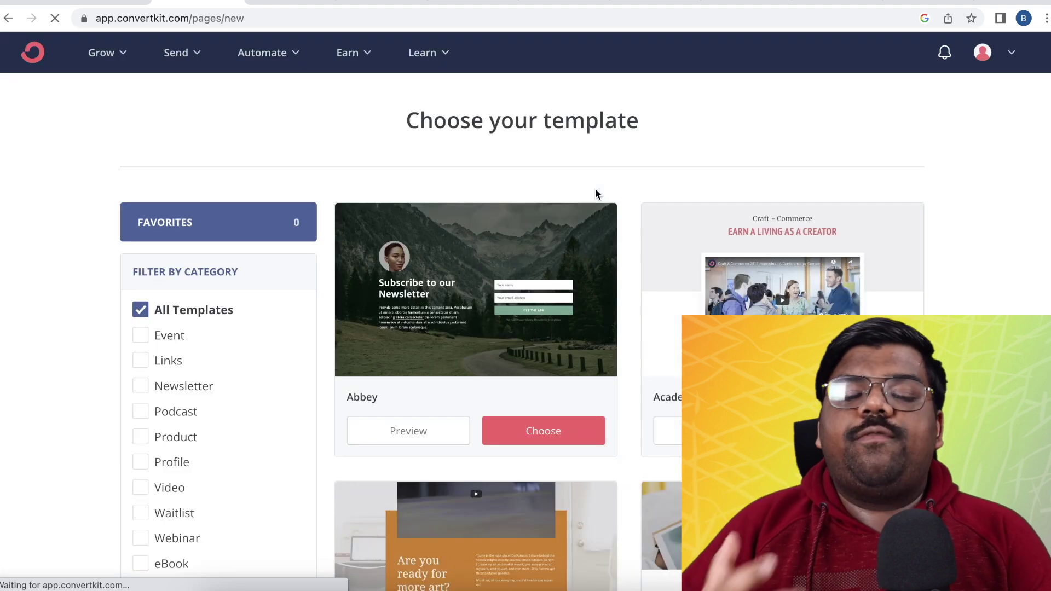
- Choose the Abbey template for the new landing page
scroll(603, 191, "down", 3)
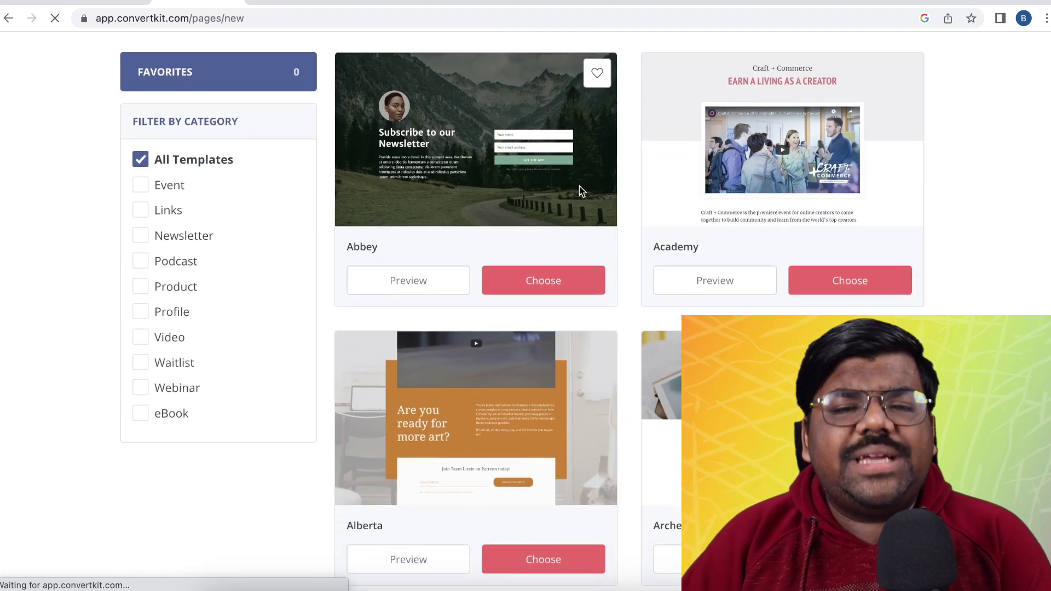
scroll(557, 168, "down", 1)
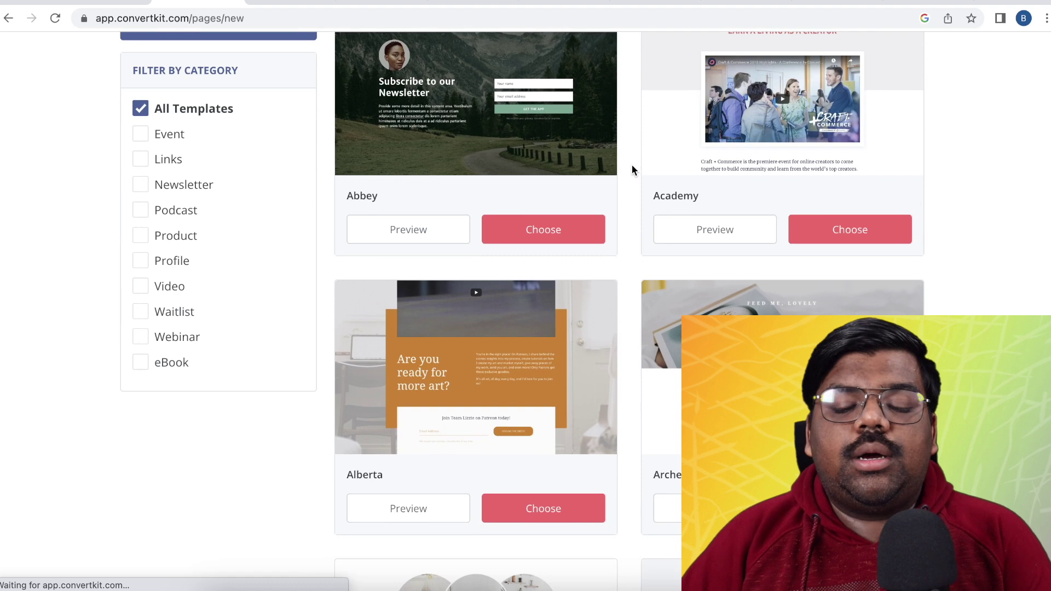
left_click(548, 231)
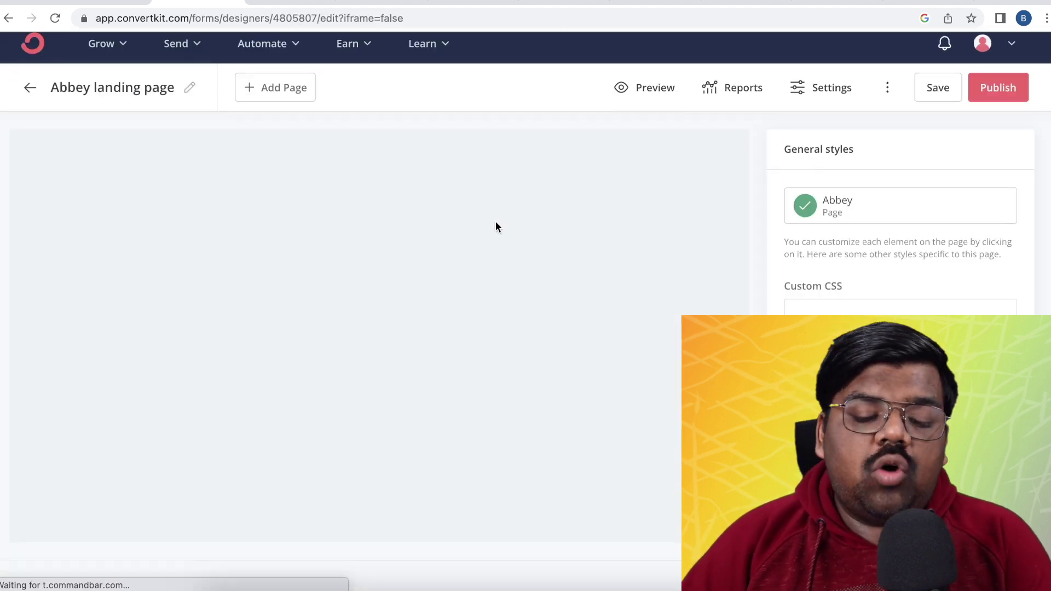
- Replace the landing page's main heading with "Do you"
scroll(265, 242, "down", 3)
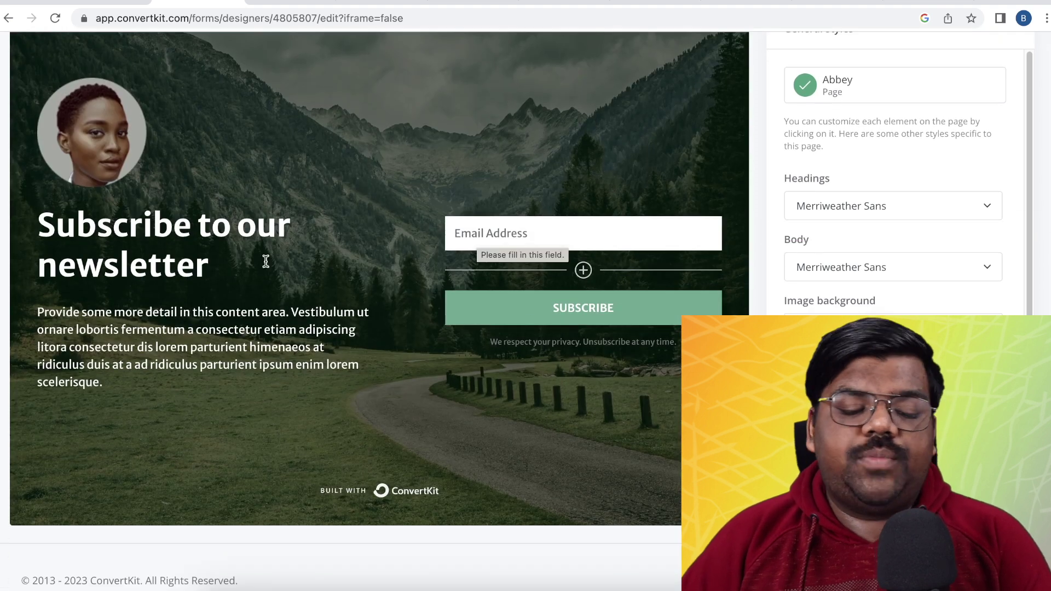
left_click(197, 268)
left_click_drag(209, 267, 44, 229)
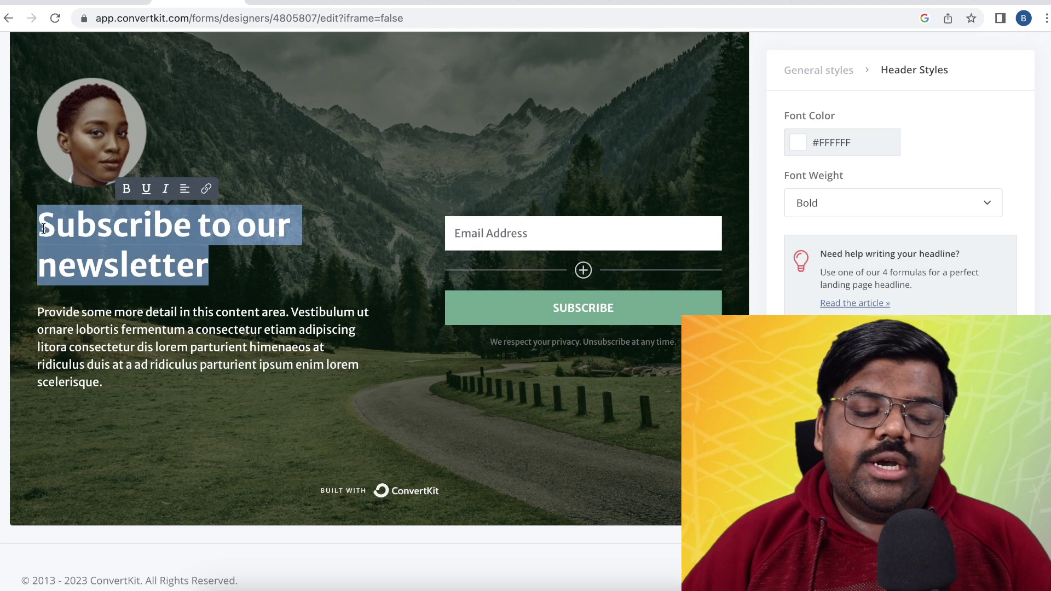
key("BackSpace")
type("Do tou")
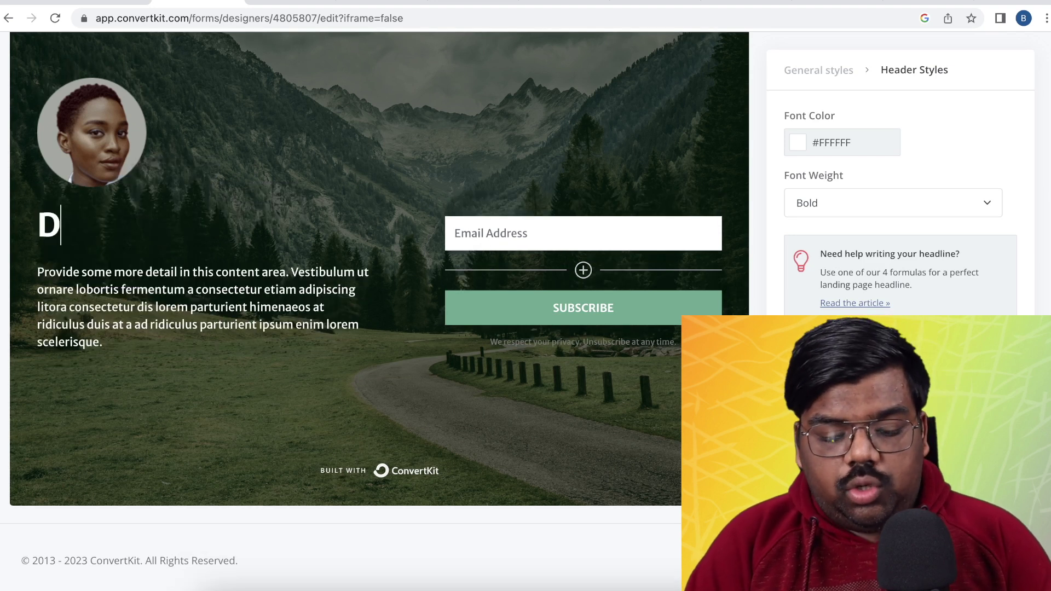
key("BackSpace")
key("BackSpace")
key("BackSpace")
type("o")
key("BackSpace")
type("you")
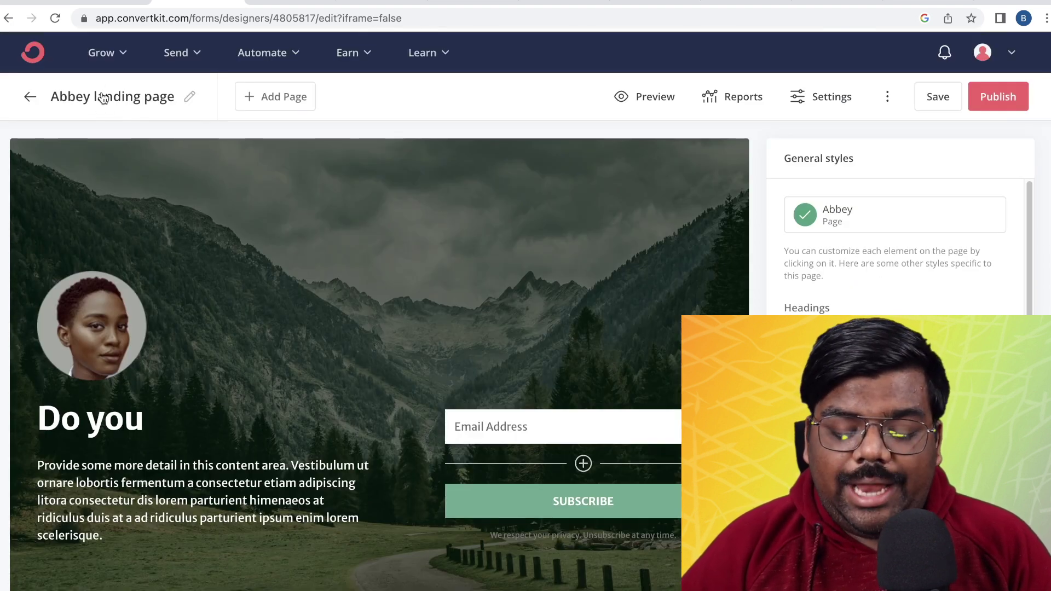
- Remove the mountain background image from the landing page
scroll(842, 245, "down", 5)
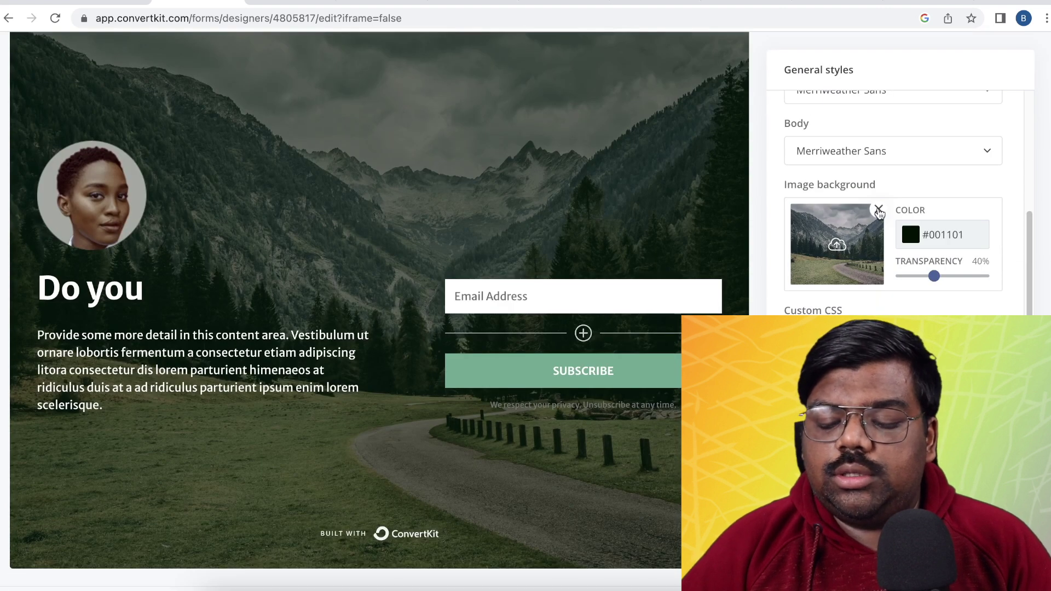
left_click(879, 210)
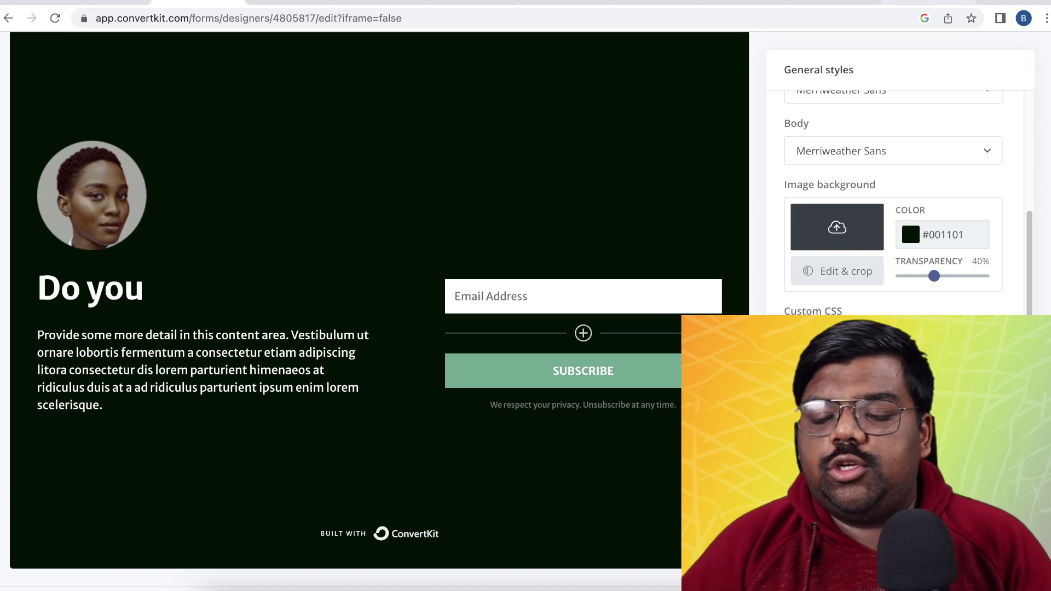
key("ctrl+t")
left_click(109, 41)
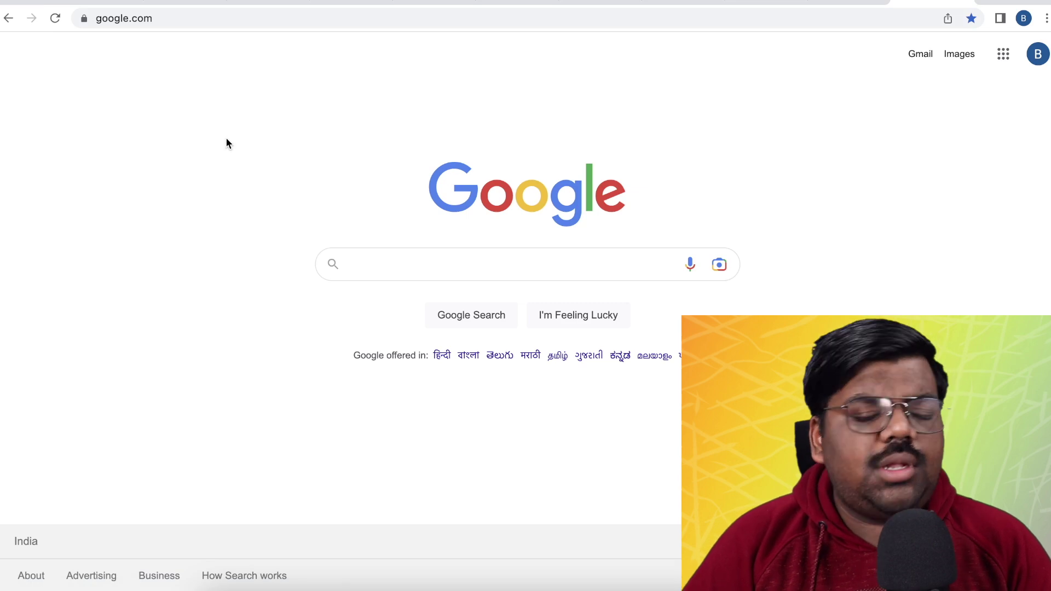
left_click(173, 3)
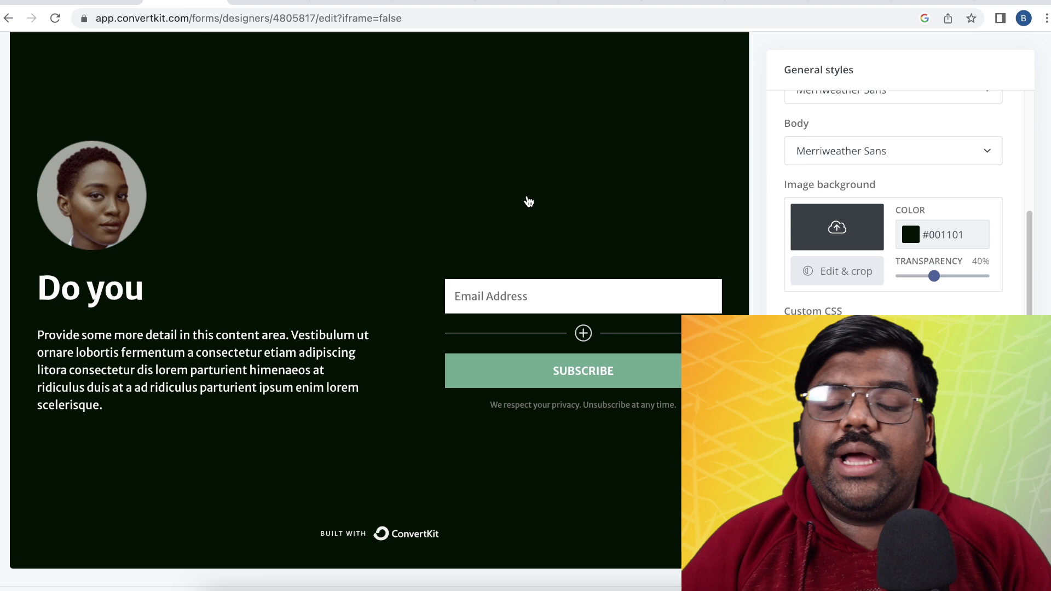
left_click(79, 190)
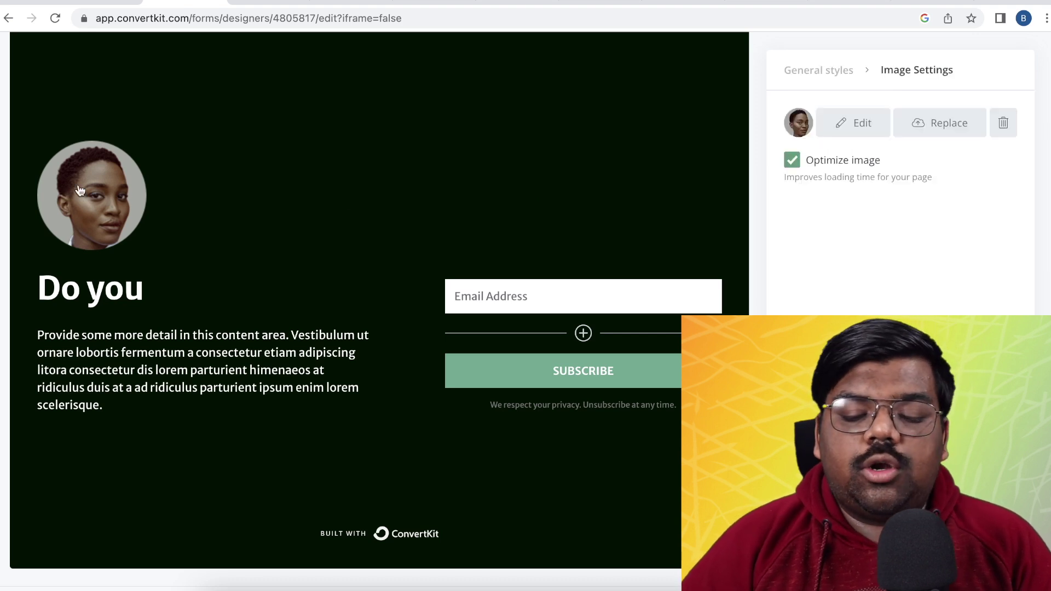
left_click(856, 134)
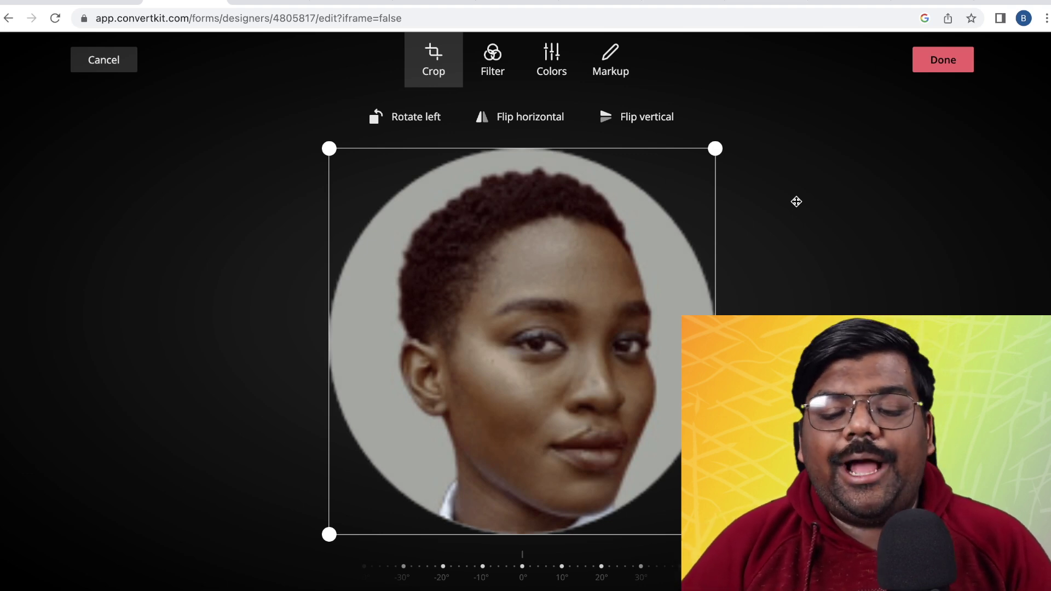
left_click(88, 61)
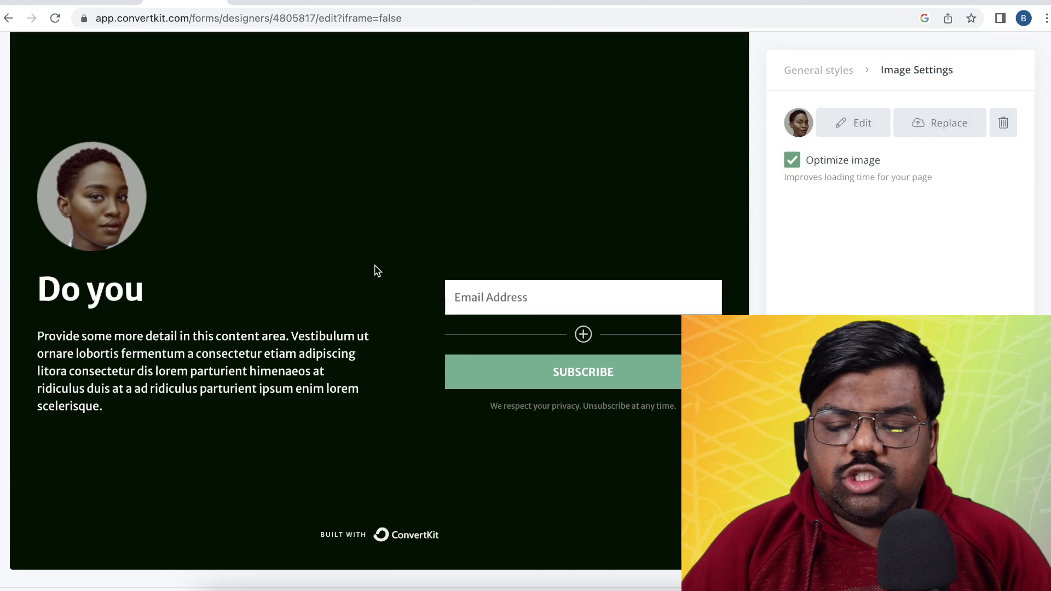
- Make the landing page redirect new subscribers to an external page, paste the copied link as its address, and save the settings
scroll(383, 263, "up", 3)
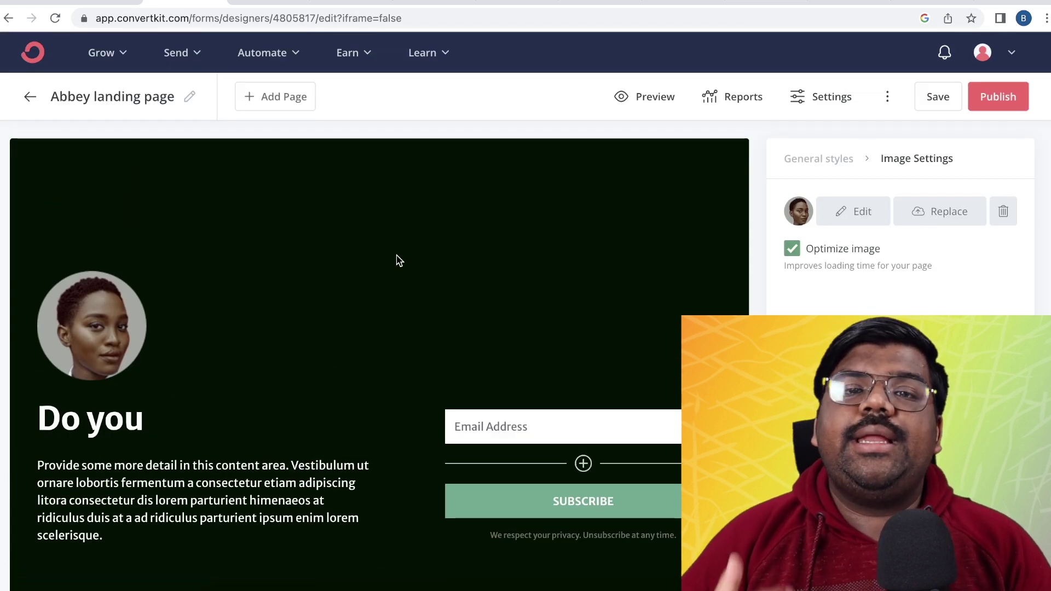
scroll(476, 309, "down", 1)
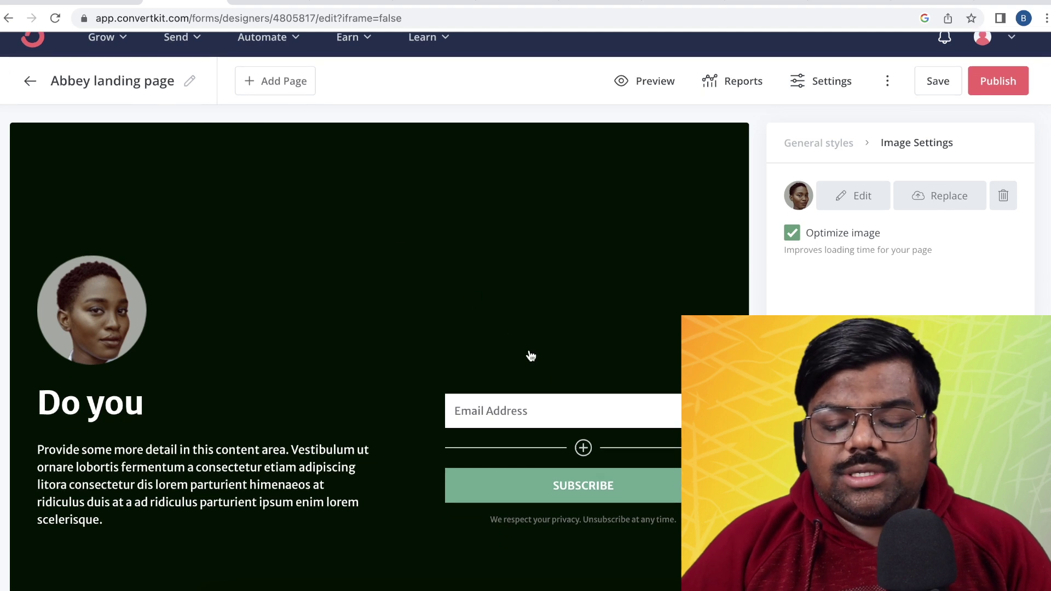
left_click(826, 85)
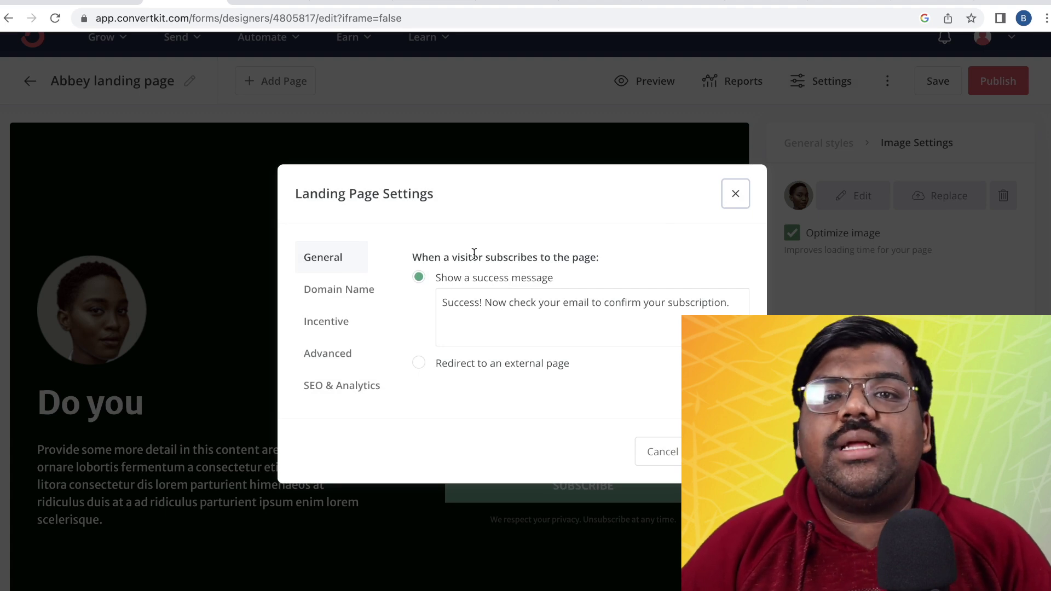
left_click(426, 366)
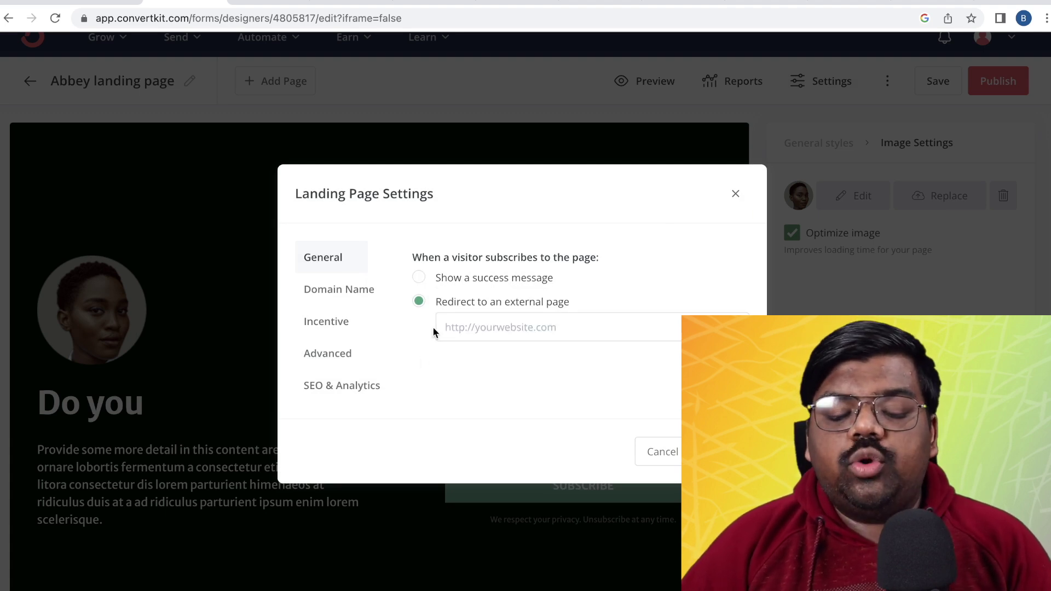
left_click_drag(572, 306, 432, 305)
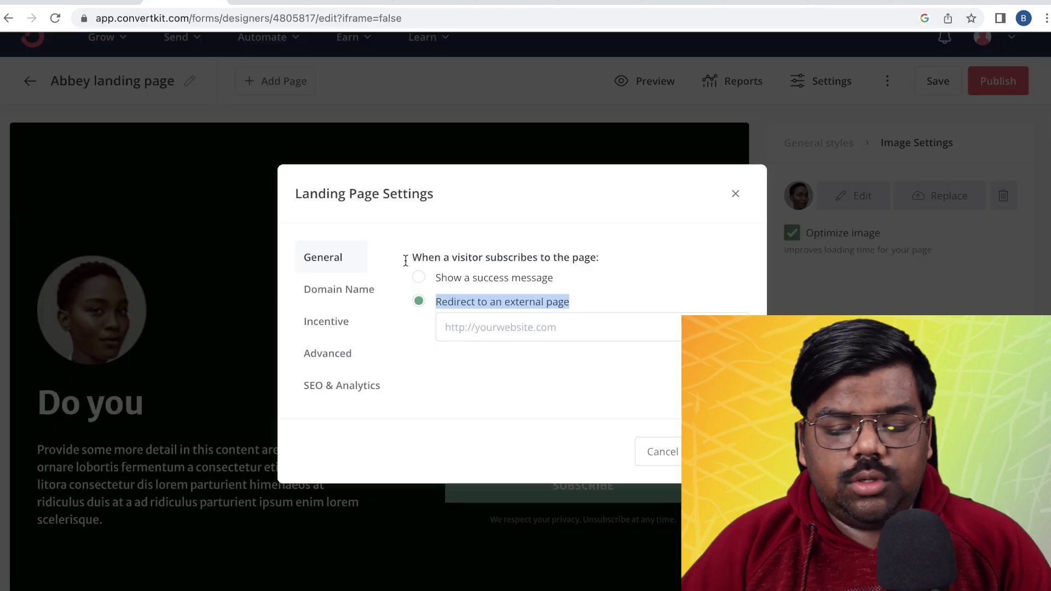
left_click(485, 329)
key("ctrl+v")
left_click(718, 452)
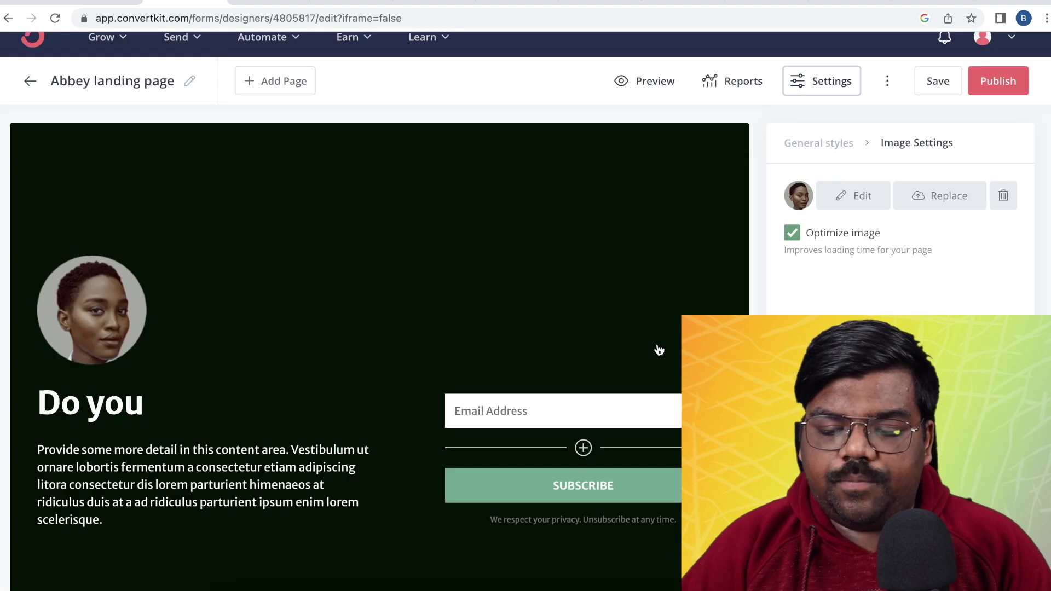
- Publish the landing page and select its share URL for copying
left_click(983, 82)
left_click_drag(981, 277, 745, 281)
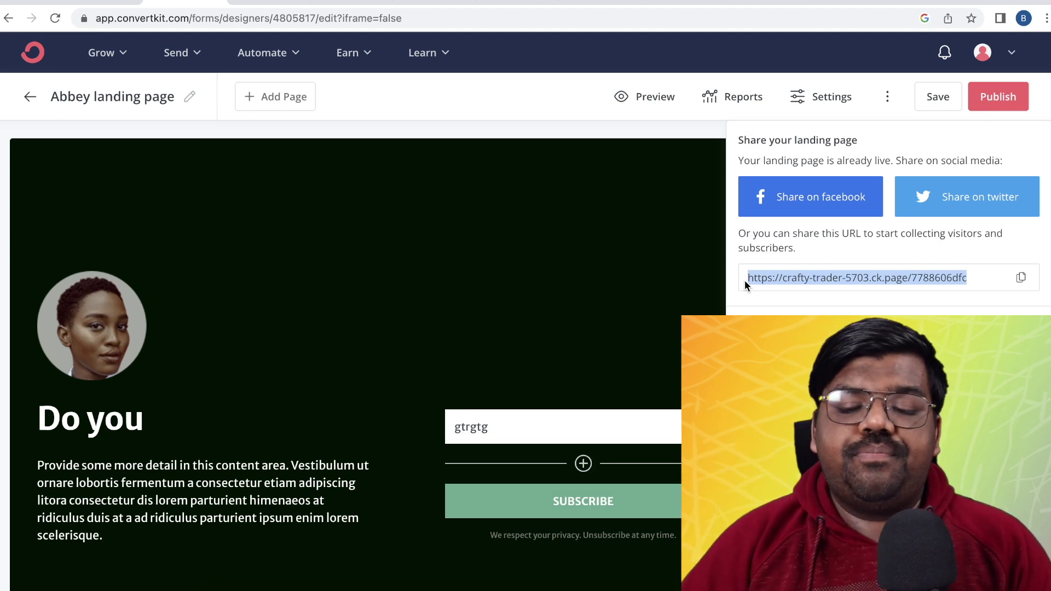
- Switch to the ebook document in Google Docs and add "Learn How" several lines below the paragraph on promoting affiliate products
left_click(767, 4)
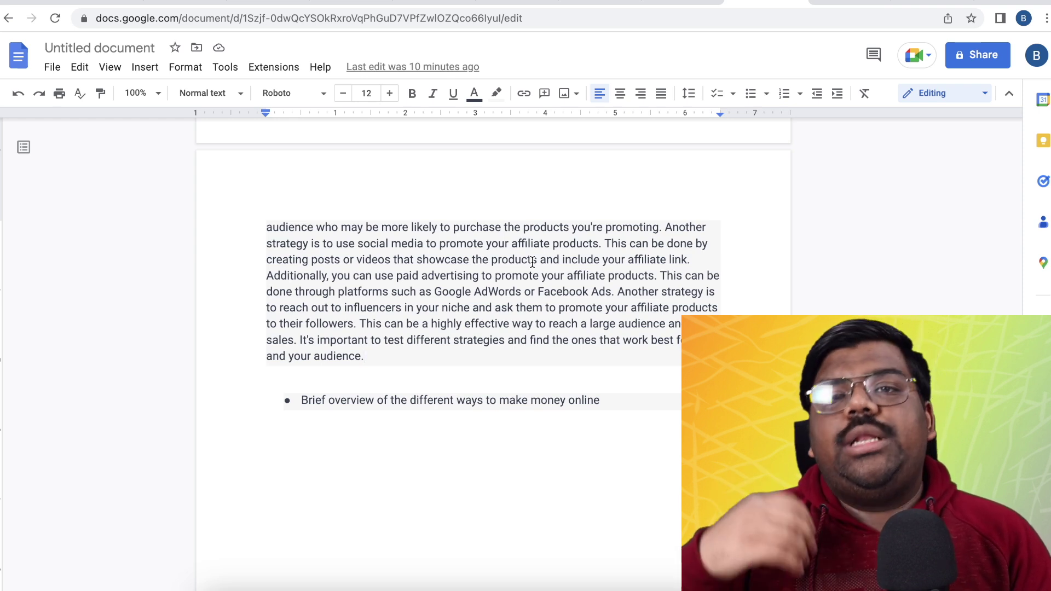
key("Return")
key("Return")
key("Return")
key("Return")
key("Return")
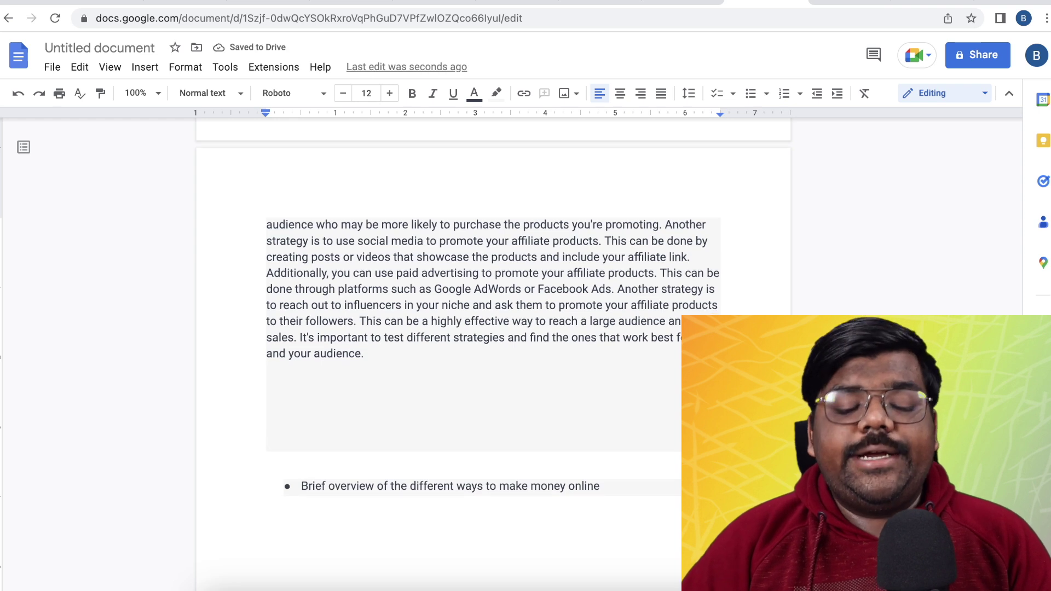
scroll(376, 331, "down", 2)
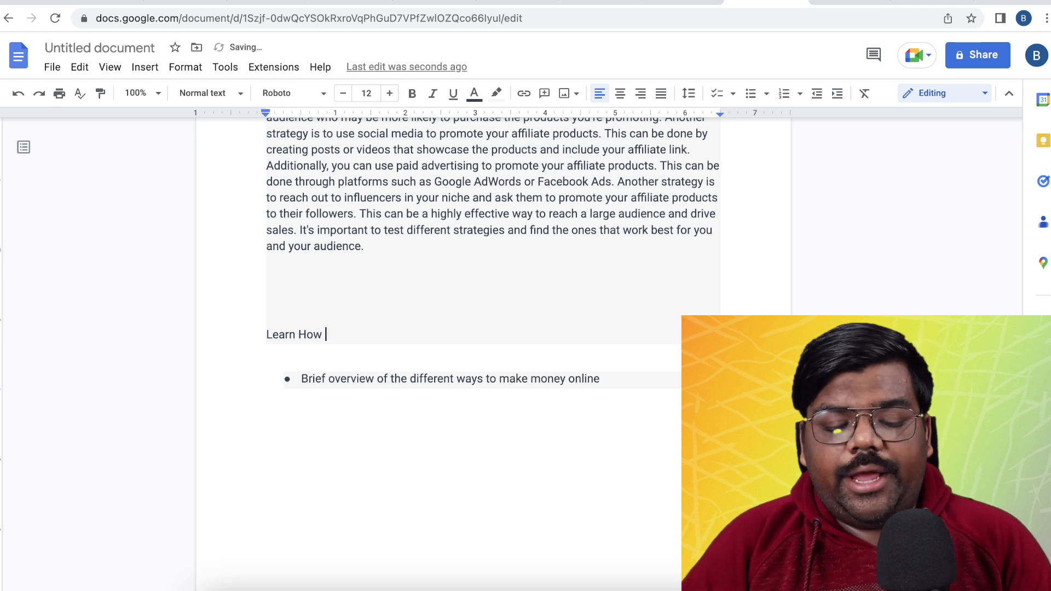
left_click_drag(328, 335, 256, 333)
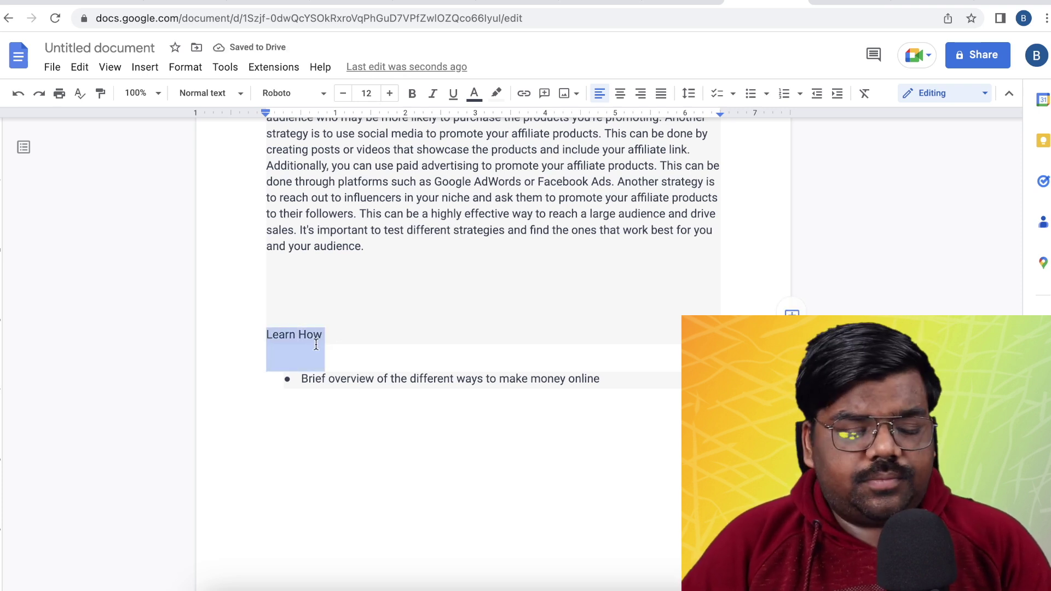
left_click(525, 95)
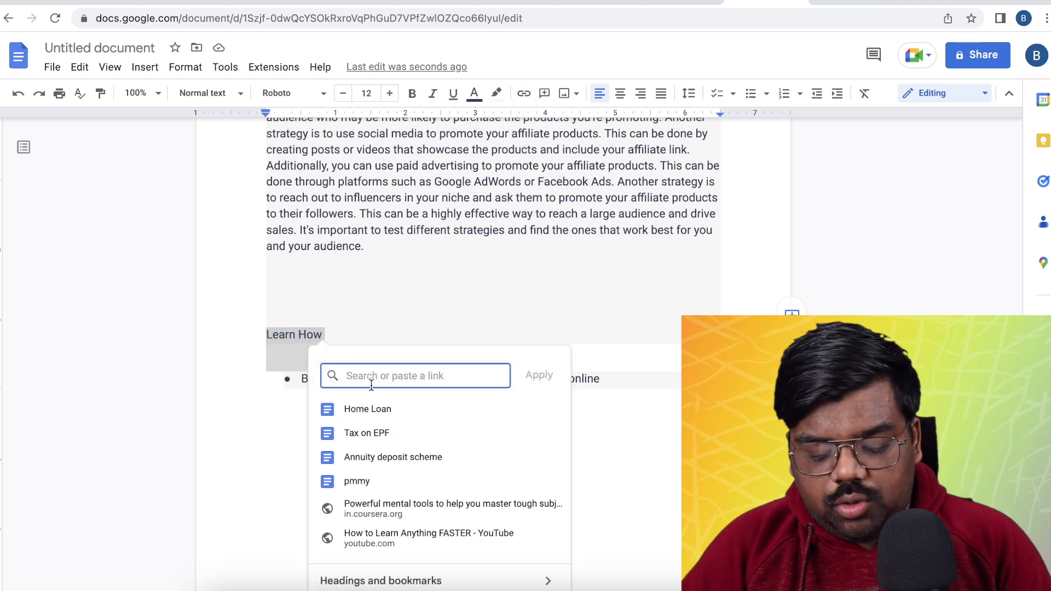
type("https://crafty-trader-5703.ck.page/7788606dfc")
left_click(537, 375)
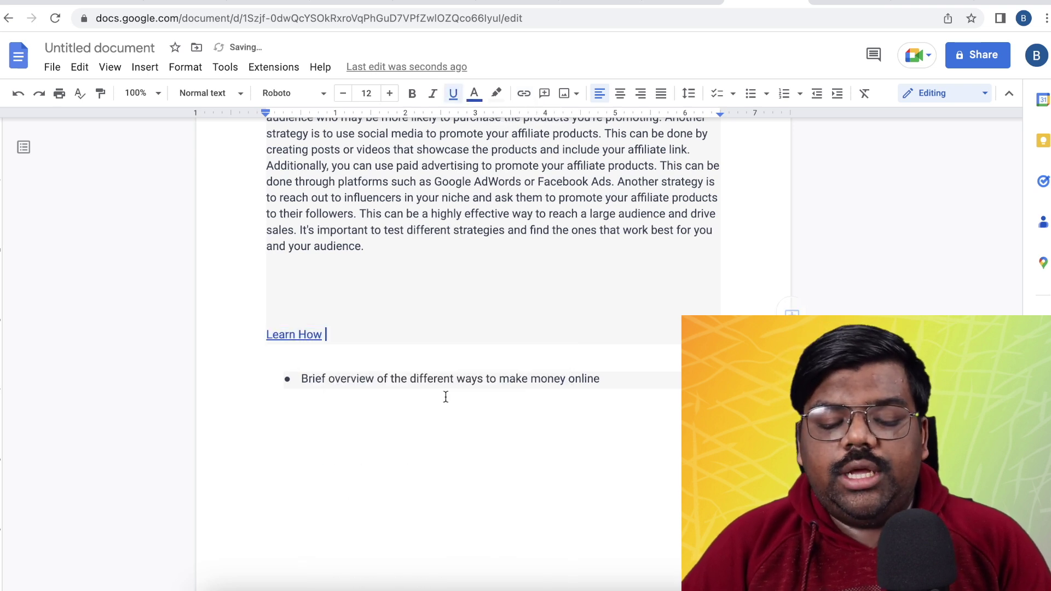
left_click_drag(319, 337, 263, 335)
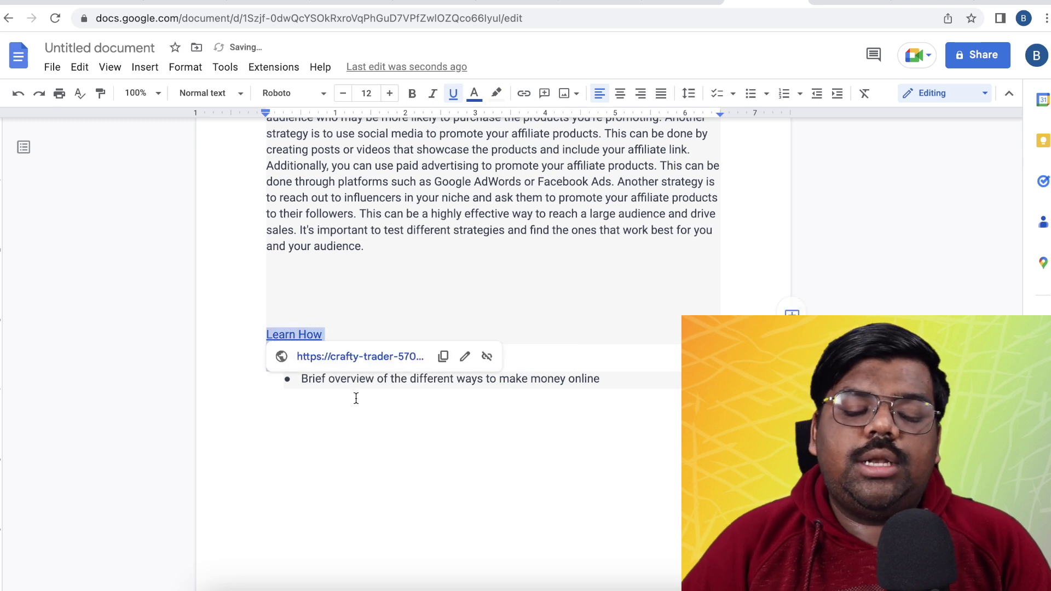
left_click(358, 419)
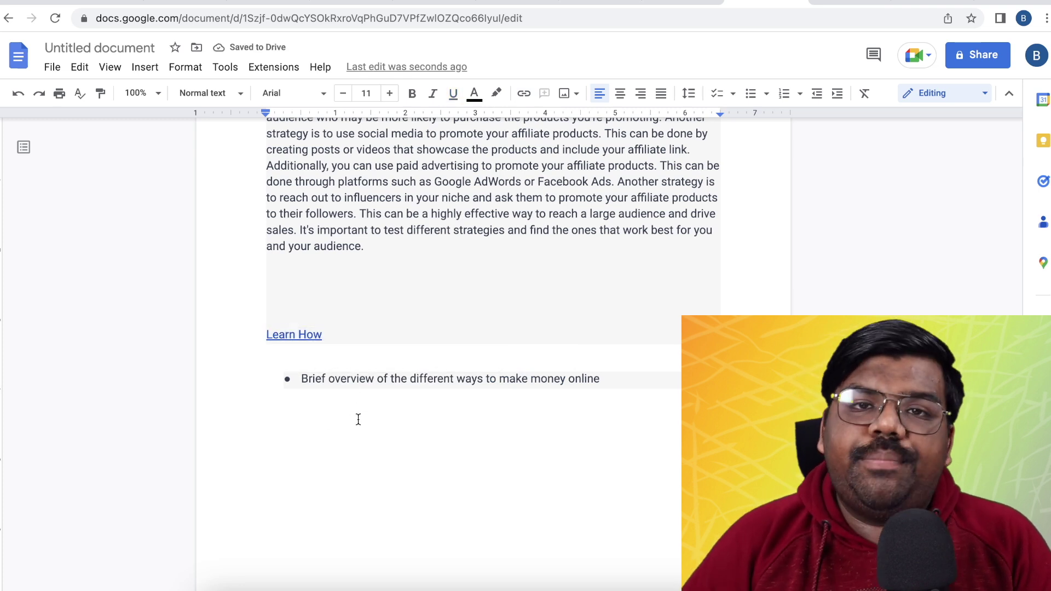
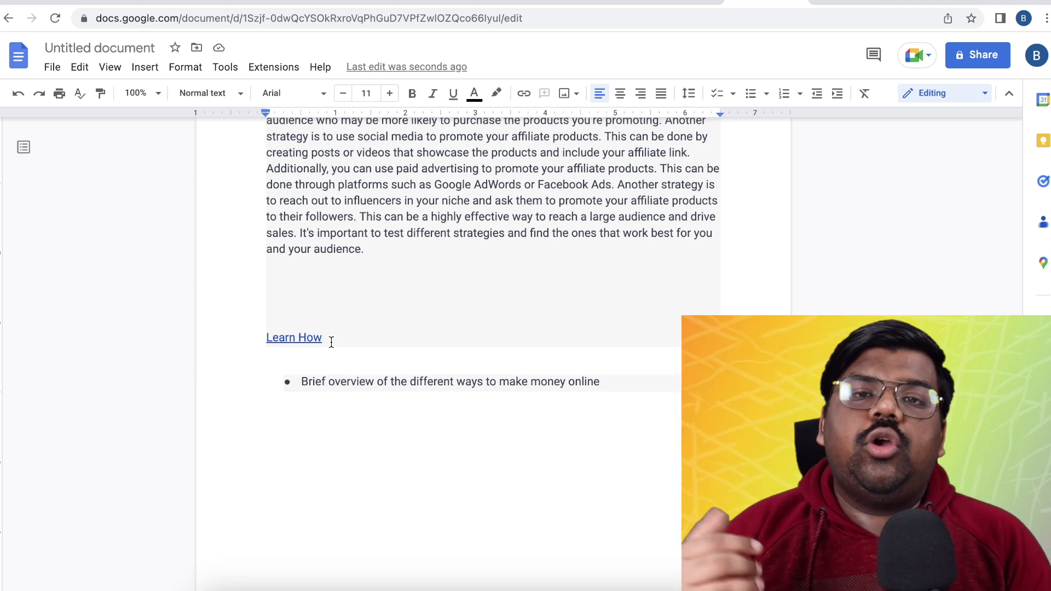
- Review the ebook from its opening outline down to the end, and select the linked "Learn How" text
scroll(315, 345, "up", 4)
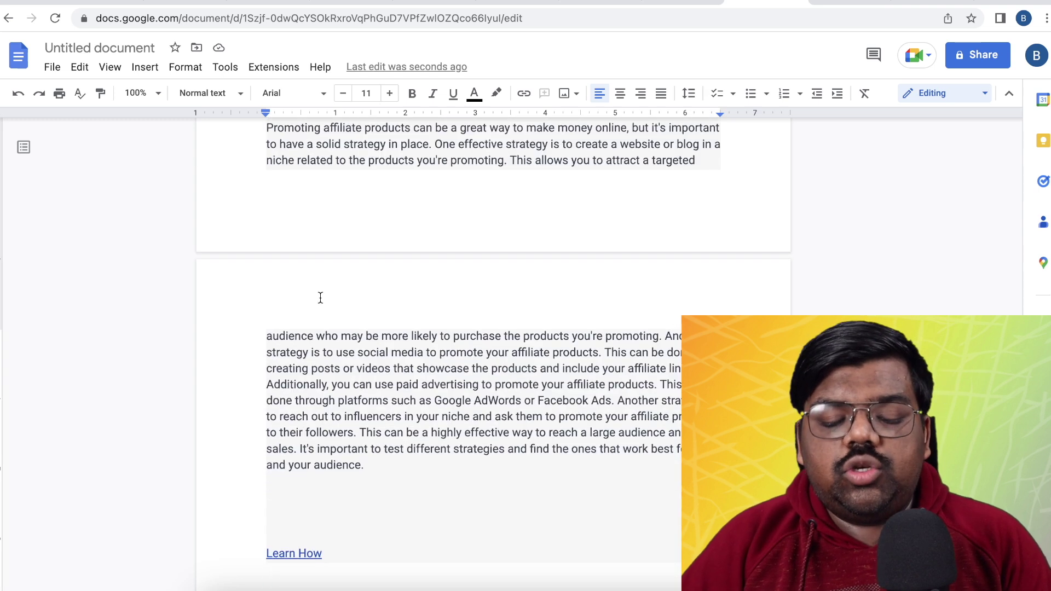
scroll(329, 291, "up", 15)
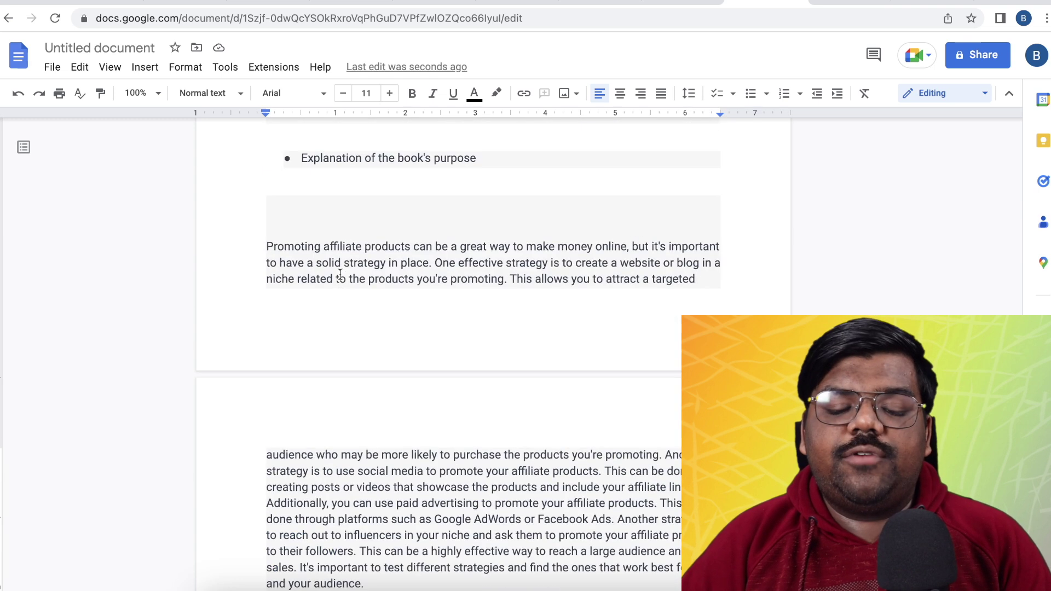
scroll(416, 286, "up", 10)
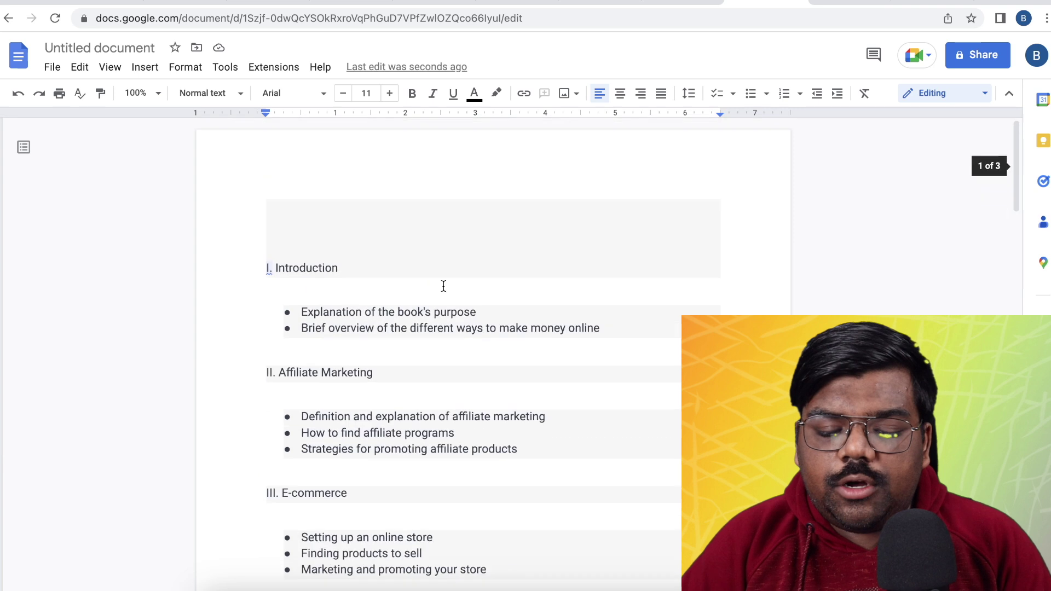
scroll(436, 290, "down", 20)
scroll(370, 289, "down", 12)
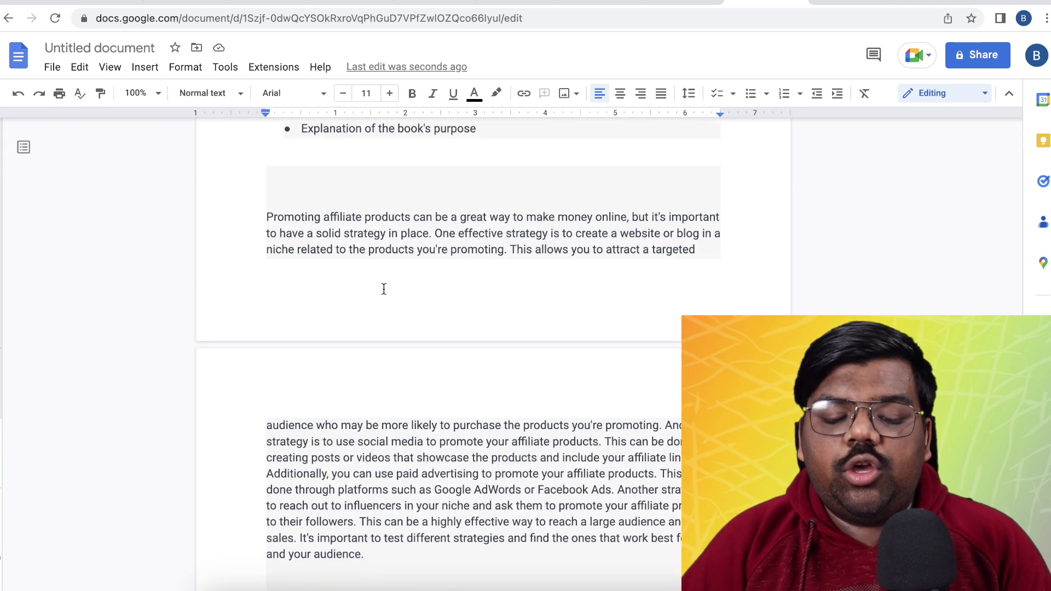
left_click_drag(340, 253, 258, 248)
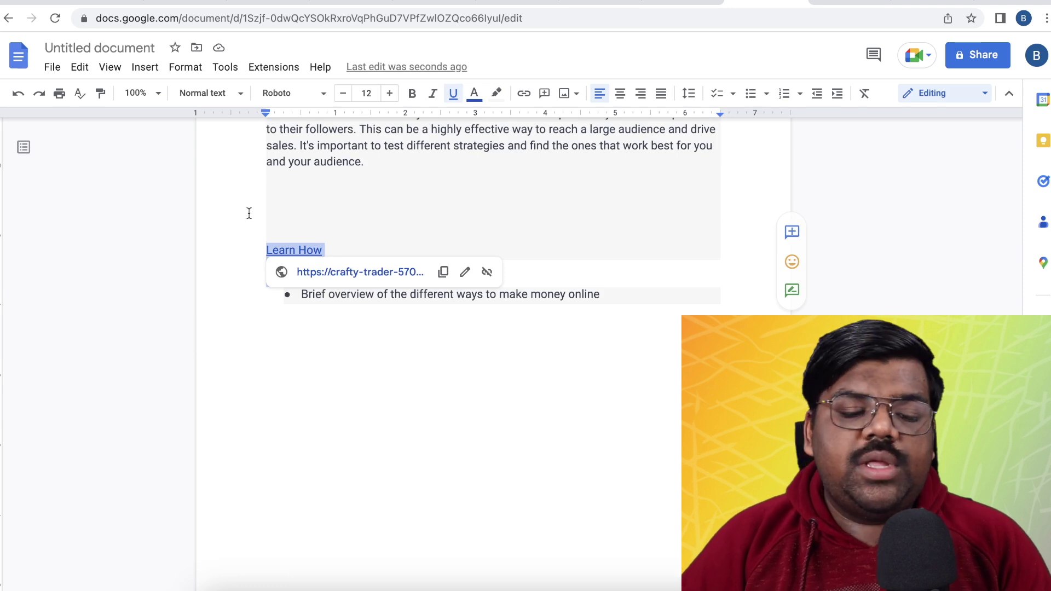
- Open the download format choices for the ebook document
left_click(53, 71)
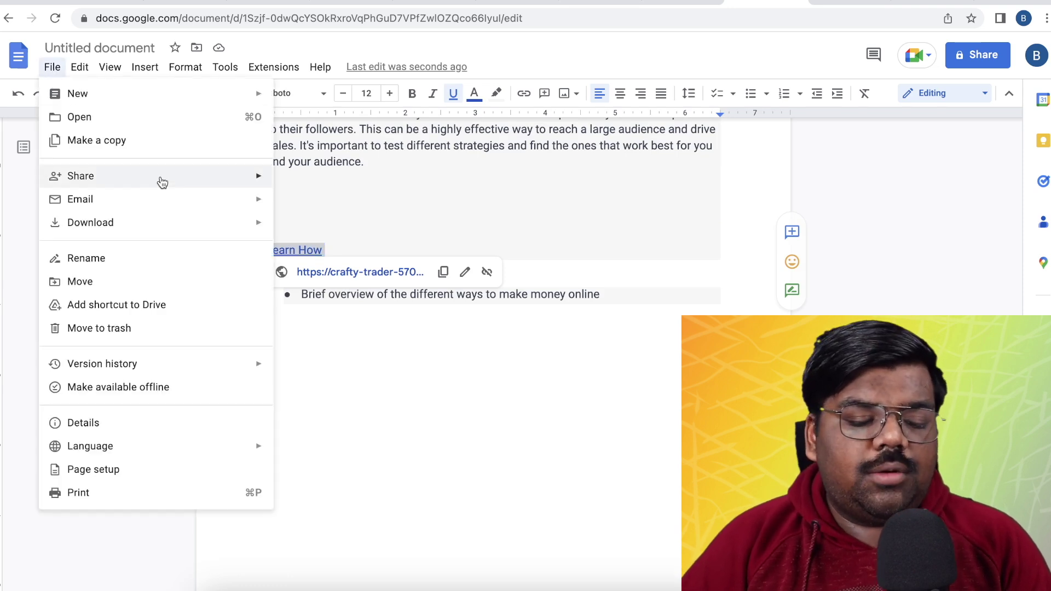
mouse_move(163, 225)
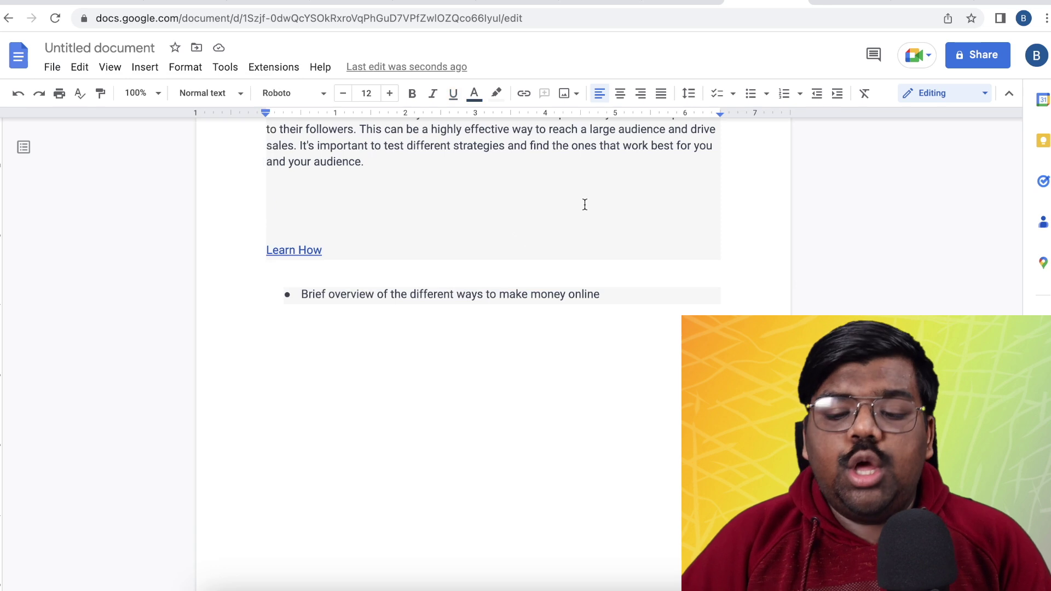
- Switch to ConvertKit and leave the landing page editor for the forms overview, discarding unsaved changes
left_click(184, 3)
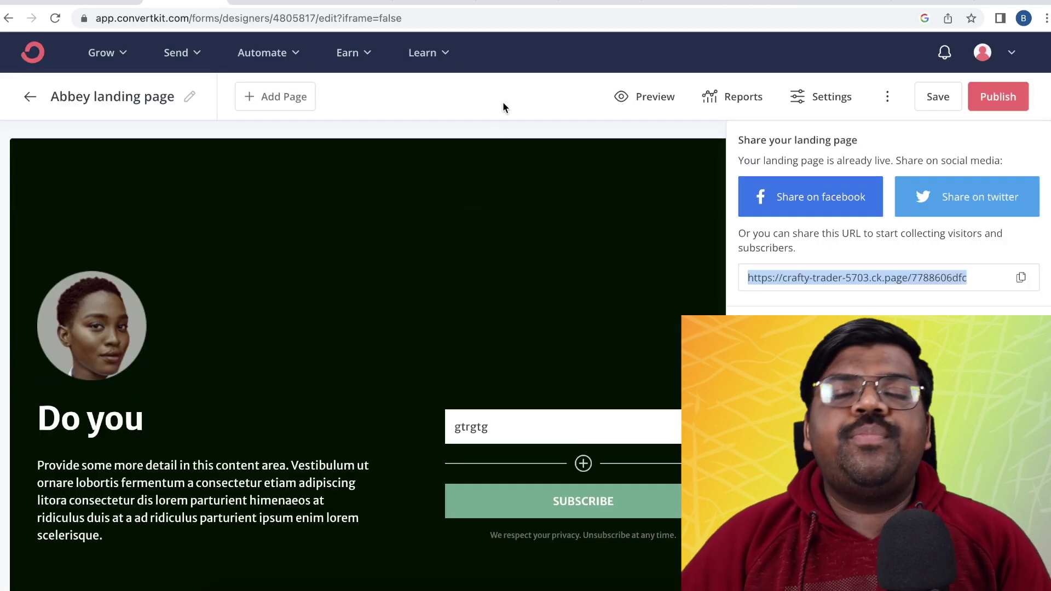
left_click(30, 98)
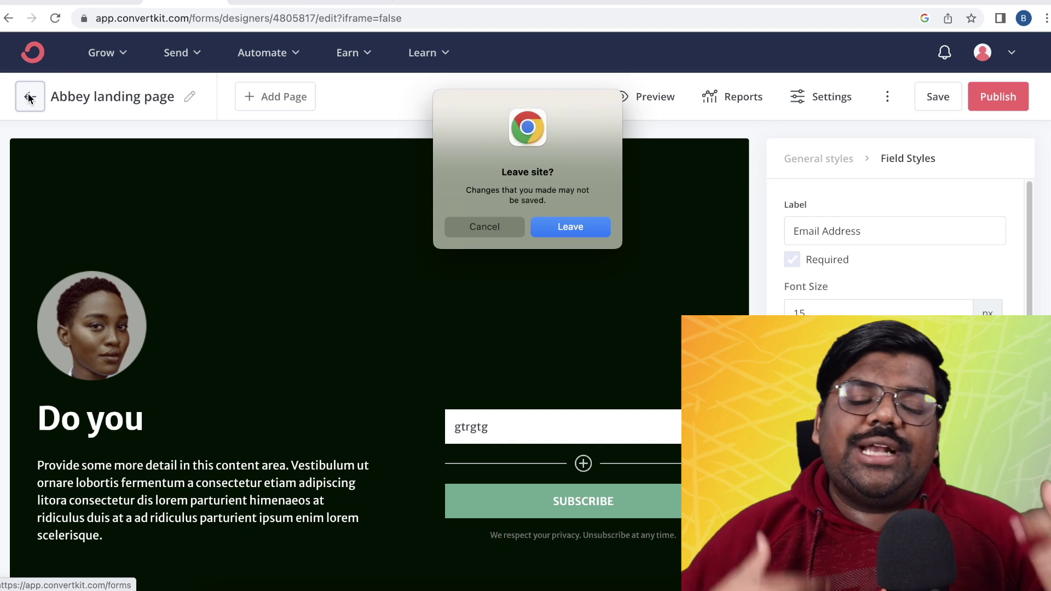
left_click(561, 230)
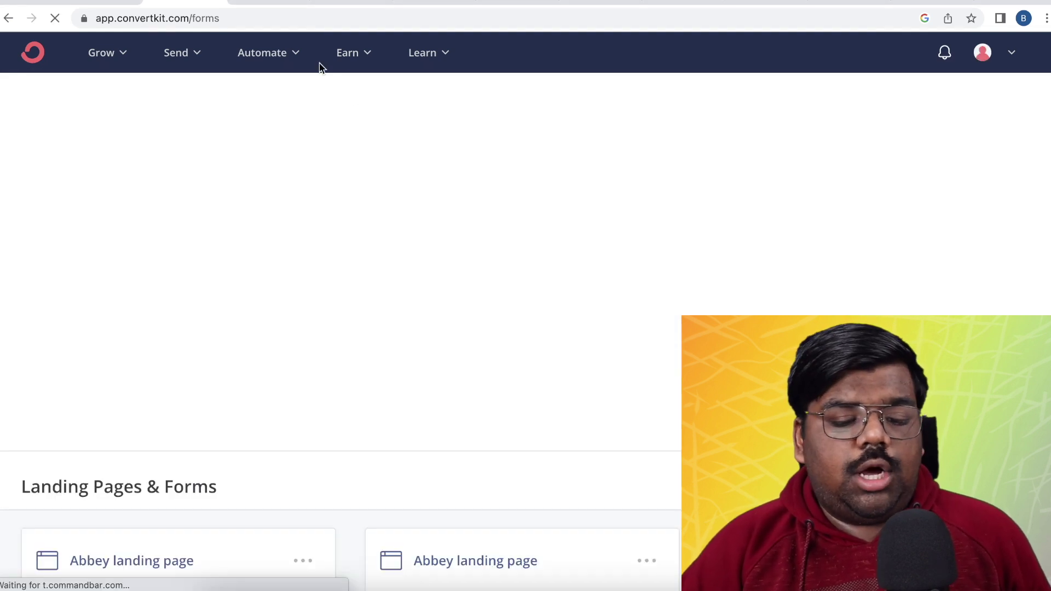
- Create a new email broadcast in ConvertKit and place the cursor in its content area
left_click(183, 52)
left_click(289, 116)
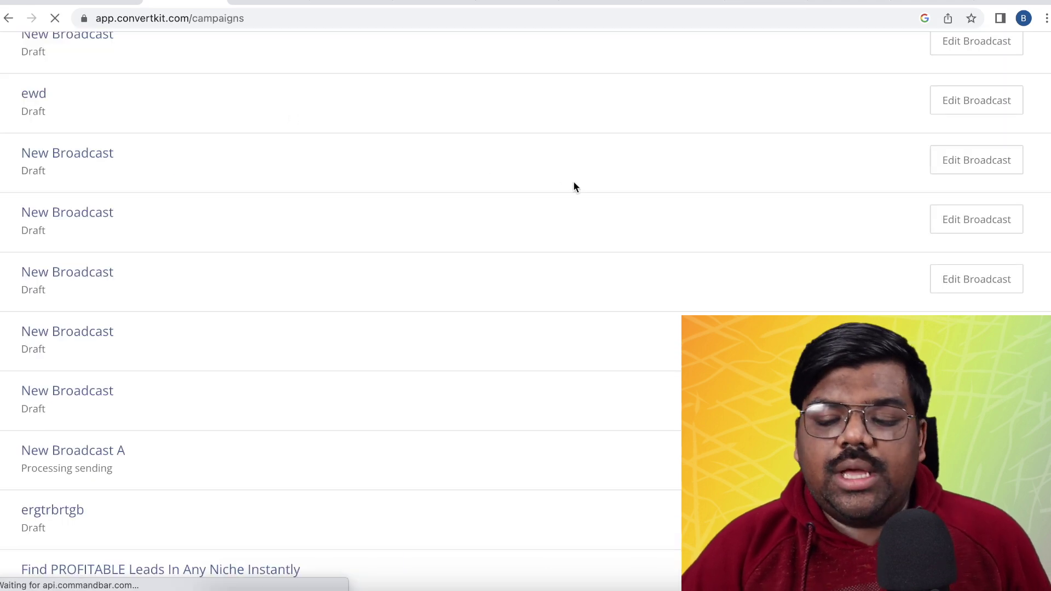
scroll(574, 188, "up", 3)
left_click(965, 156)
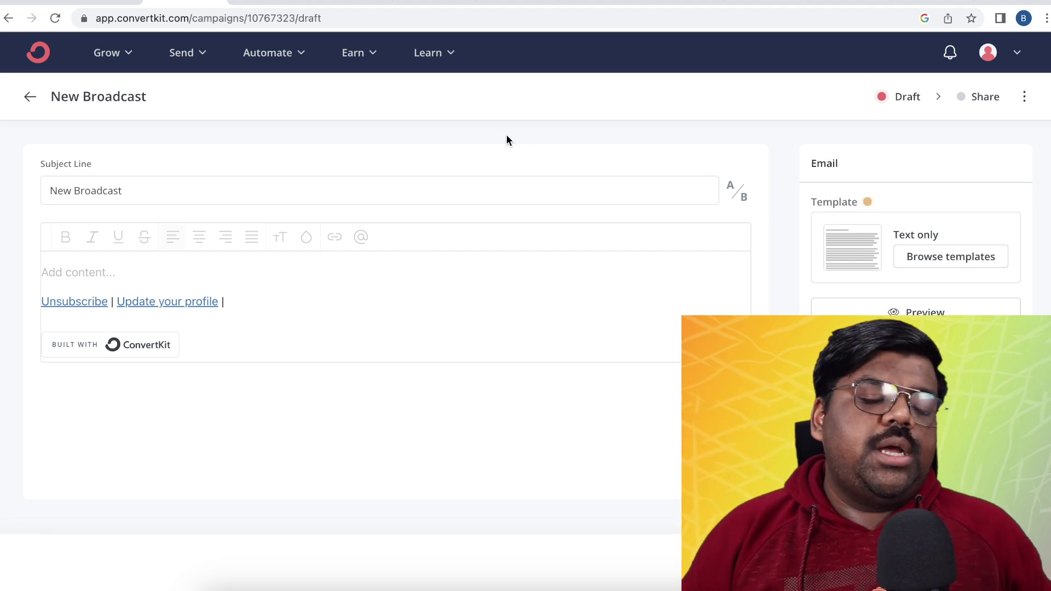
triple_click(160, 191)
left_click(118, 272)
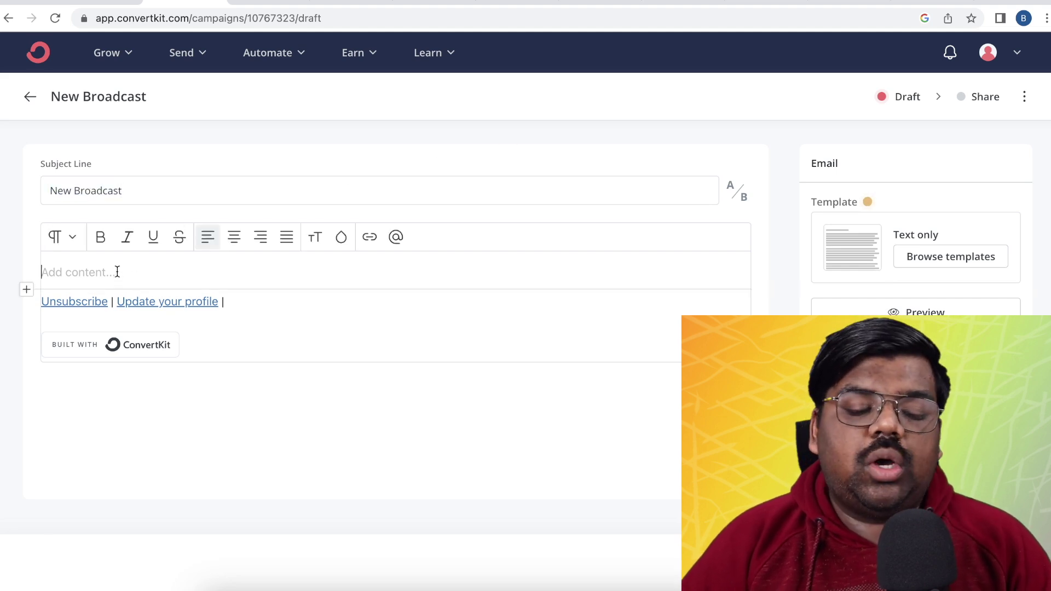
- Switch to ChatGPT and overwrite the unsent prompt about marketing and promoting your store with "wrt"
left_click(128, 9)
scroll(504, 251, "down", 10)
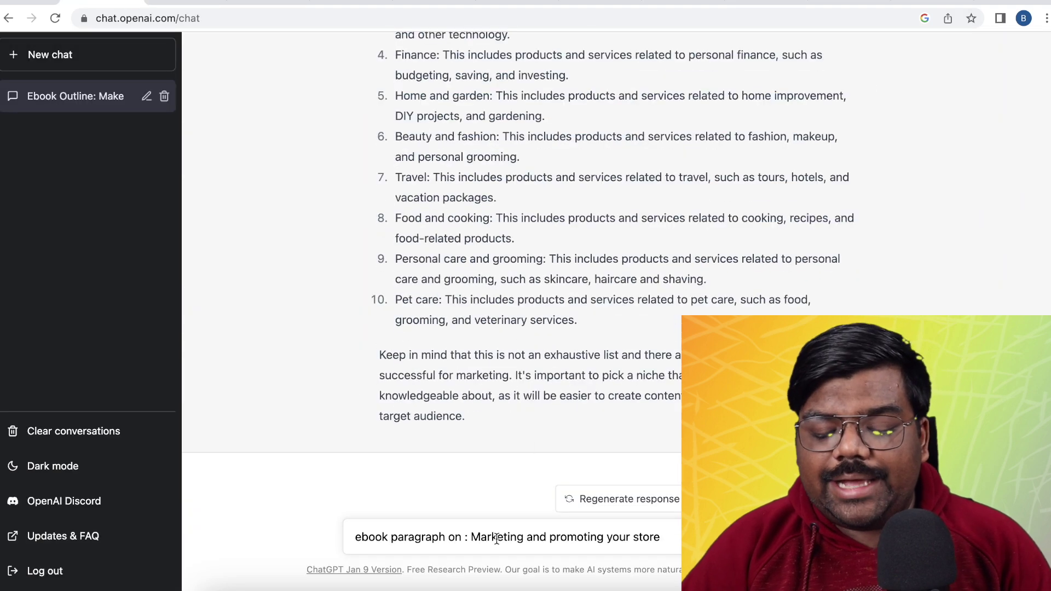
left_click_drag(661, 537, 371, 537)
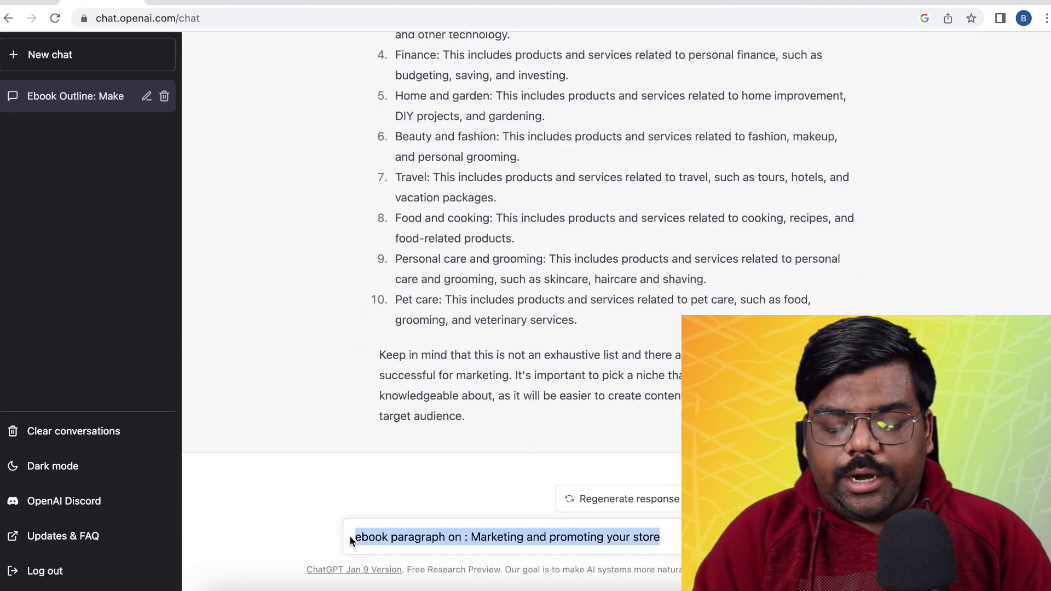
type("wrt")
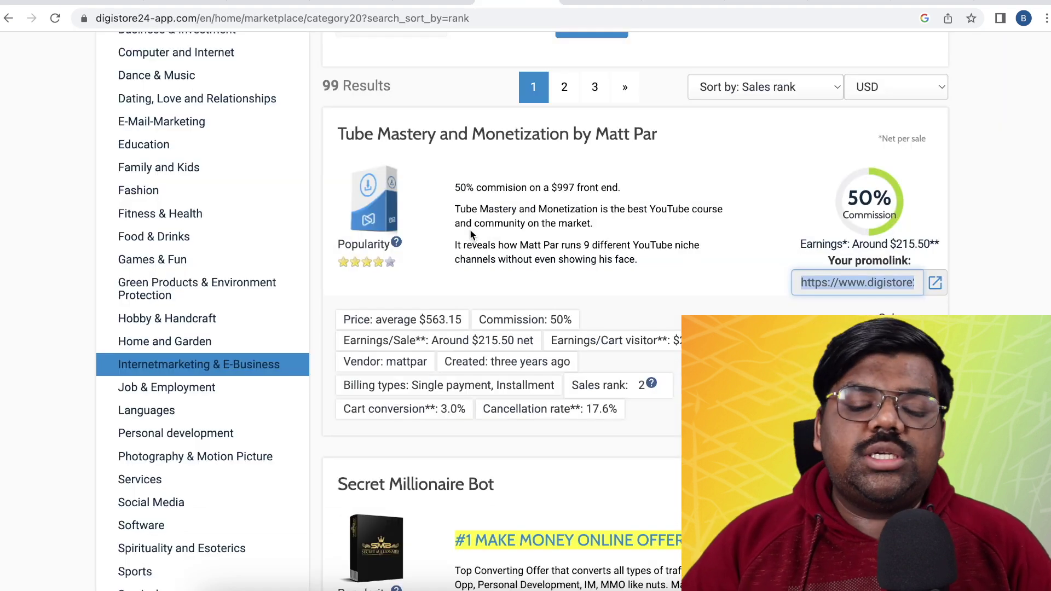
- Examine the Tube Mastery and Monetization and Secret Millionaire Bot listings on Digistore24, including their affiliate support page links
scroll(470, 231, "up", 1)
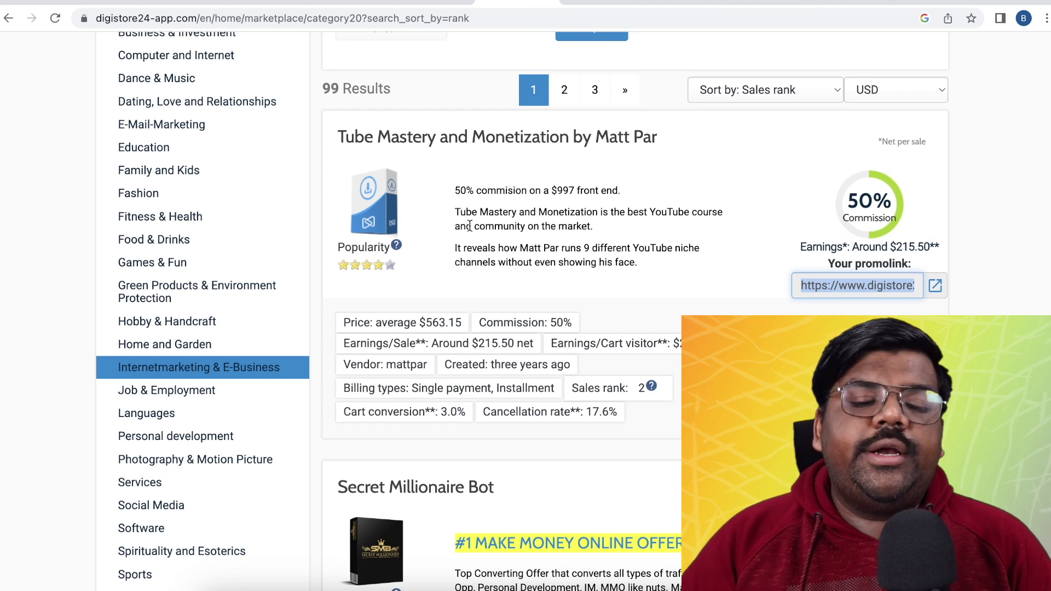
left_click_drag(341, 136, 627, 141)
scroll(594, 224, "down", 3)
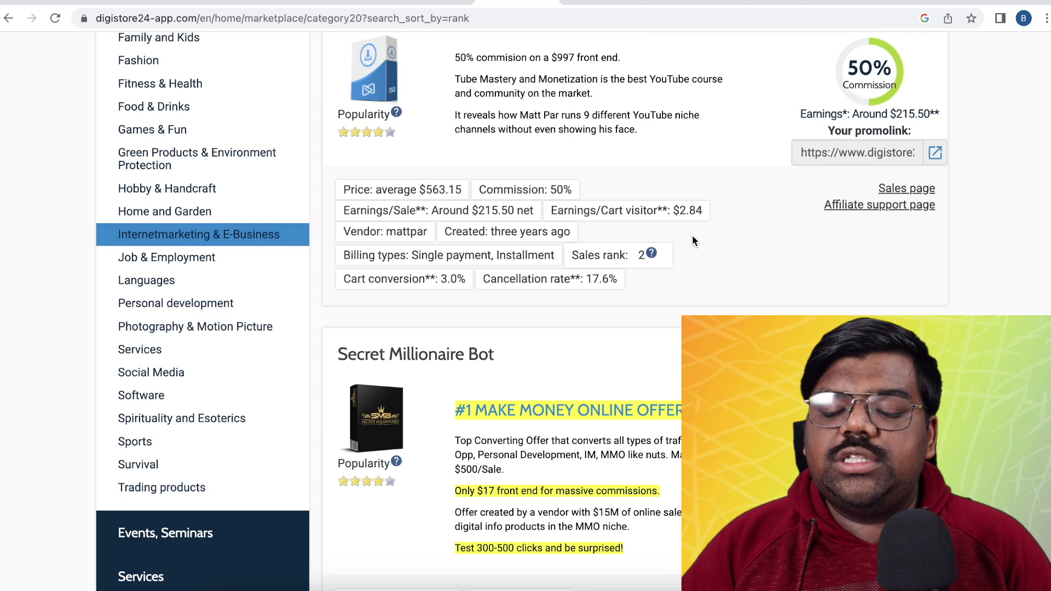
scroll(692, 237, "down", 2)
left_click_drag(844, 116, 934, 126)
left_click(881, 129)
scroll(880, 142, "down", 7)
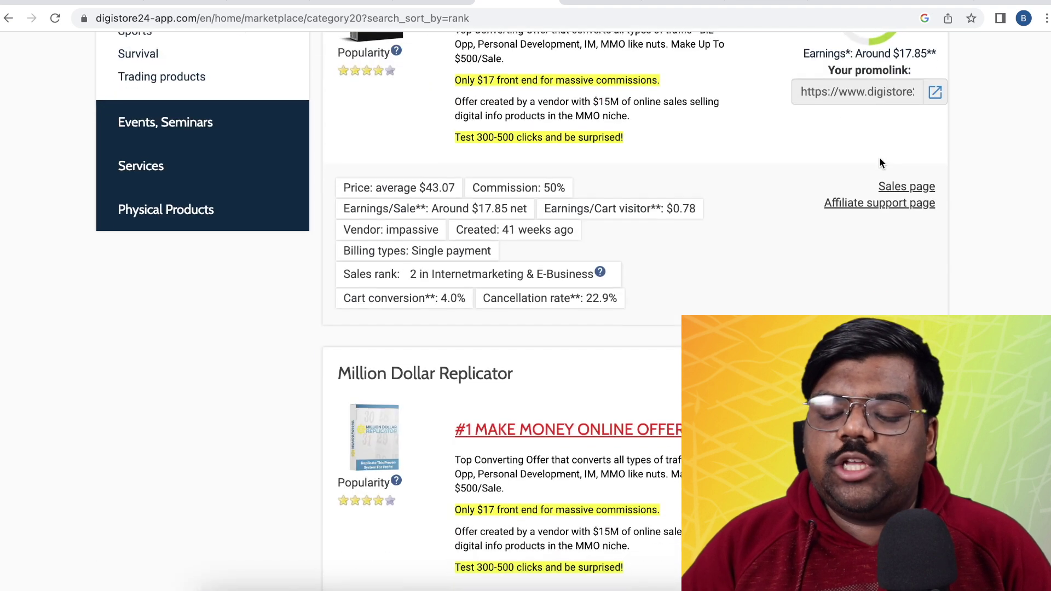
scroll(879, 163, "down", 2)
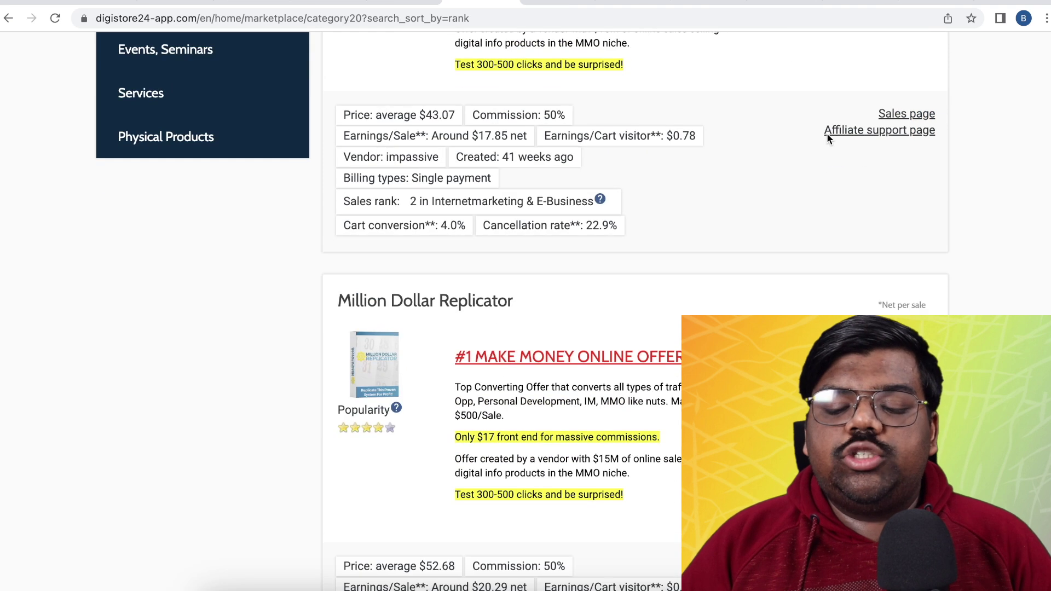
- Open the affiliate support page of the Secret Millionaire Bot offer and locate its email swipes
left_click(828, 131)
scroll(504, 203, "down", 3)
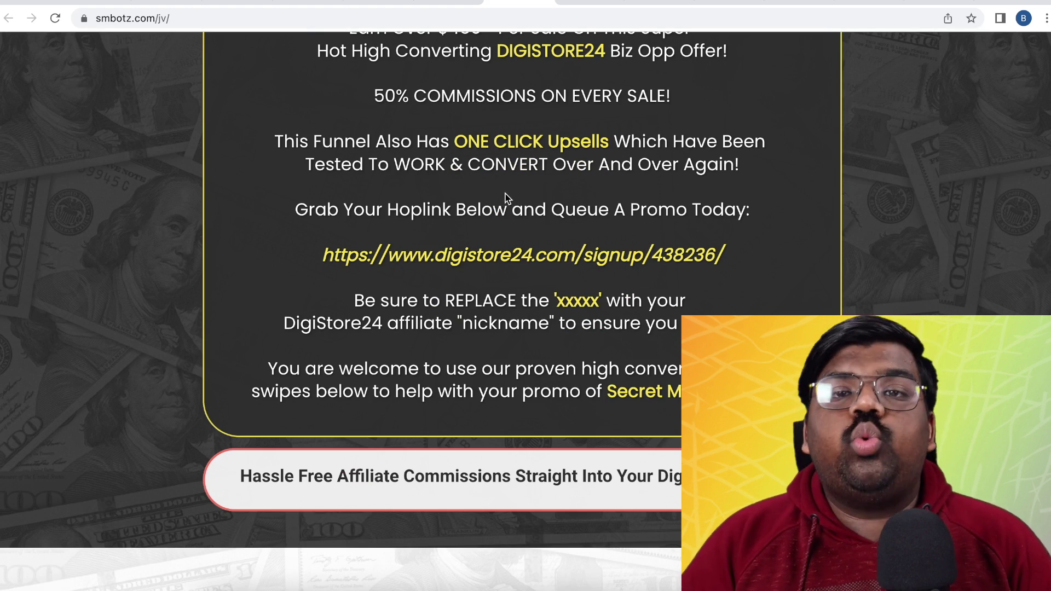
scroll(507, 199, "down", 4)
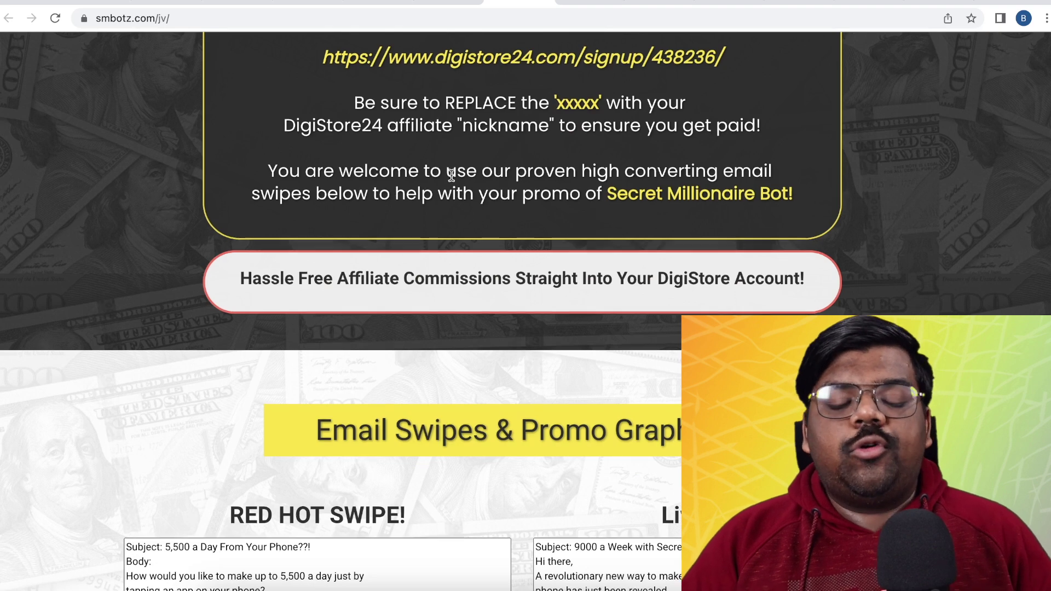
scroll(457, 176, "down", 4)
scroll(444, 208, "down", 2)
- Examine the ready-made promotional emails, including RED HOT SWIPE, Live Swipe 2 and the swipes below them
left_click_drag(331, 137, 409, 179)
scroll(213, 268, "down", 2)
left_click_drag(212, 293, 126, 140)
left_click_drag(597, 257, 535, 169)
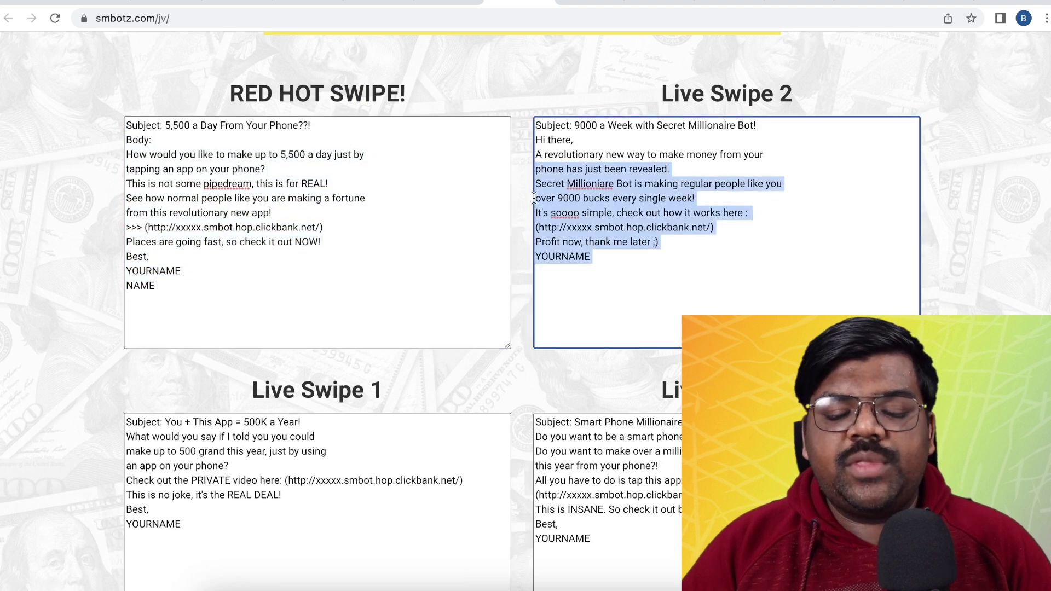
scroll(517, 207, "down", 5)
scroll(682, 285, "up", 6)
left_click_drag(726, 294, 567, 249)
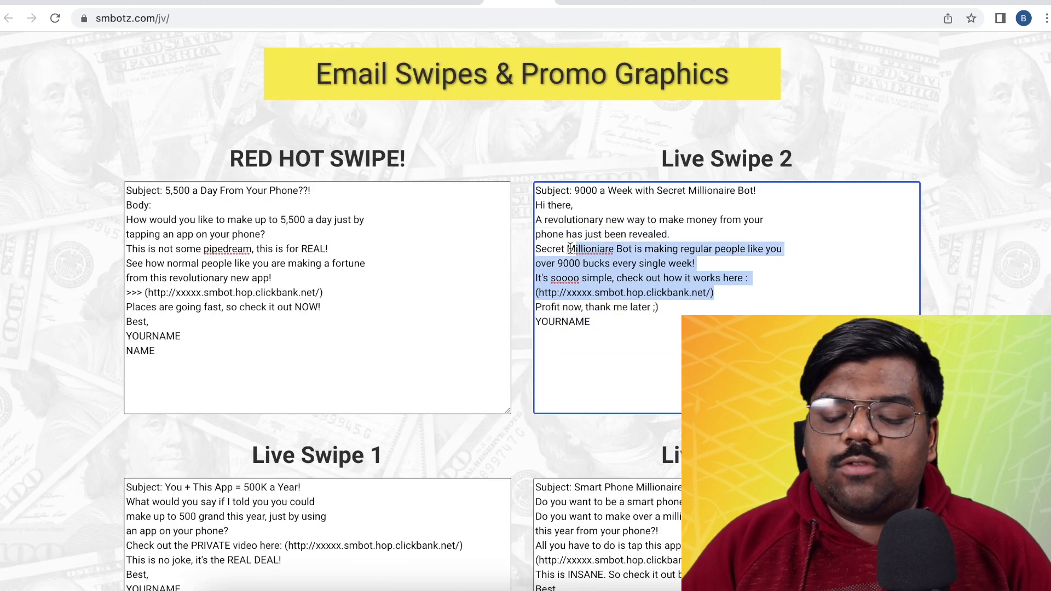
left_click_drag(345, 307, 176, 247)
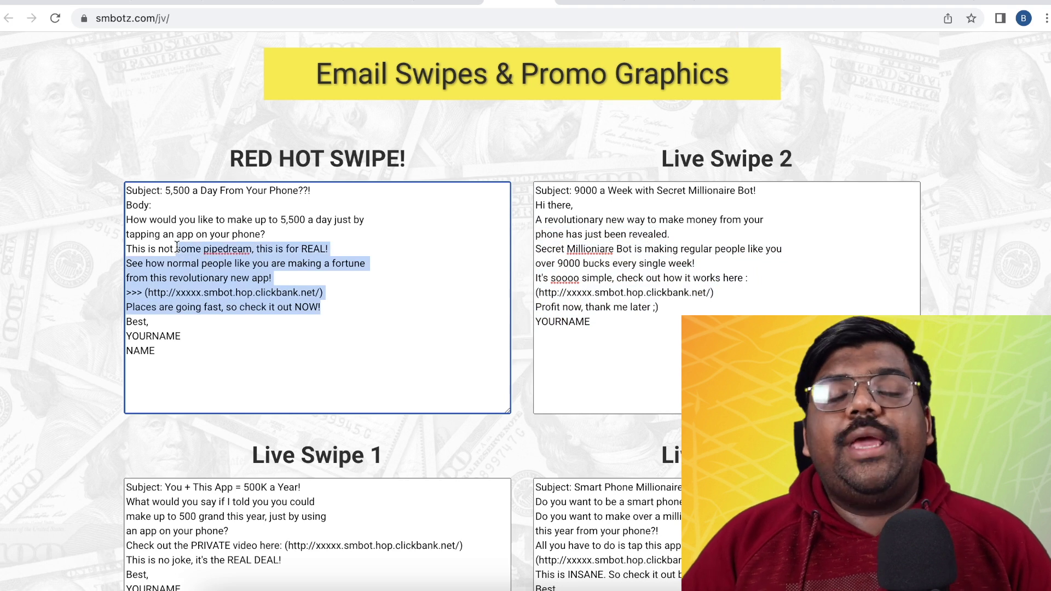
scroll(288, 258, "down", 6)
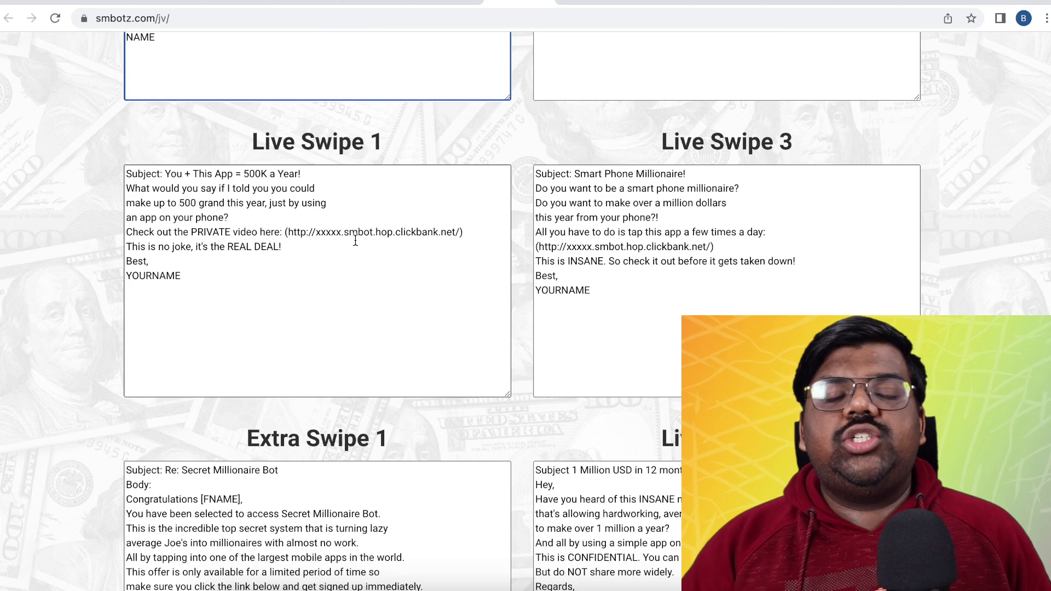
scroll(355, 241, "down", 2)
- Return to the ConvertKit broadcast draft and point out its subject line and email content area
left_click(164, 3)
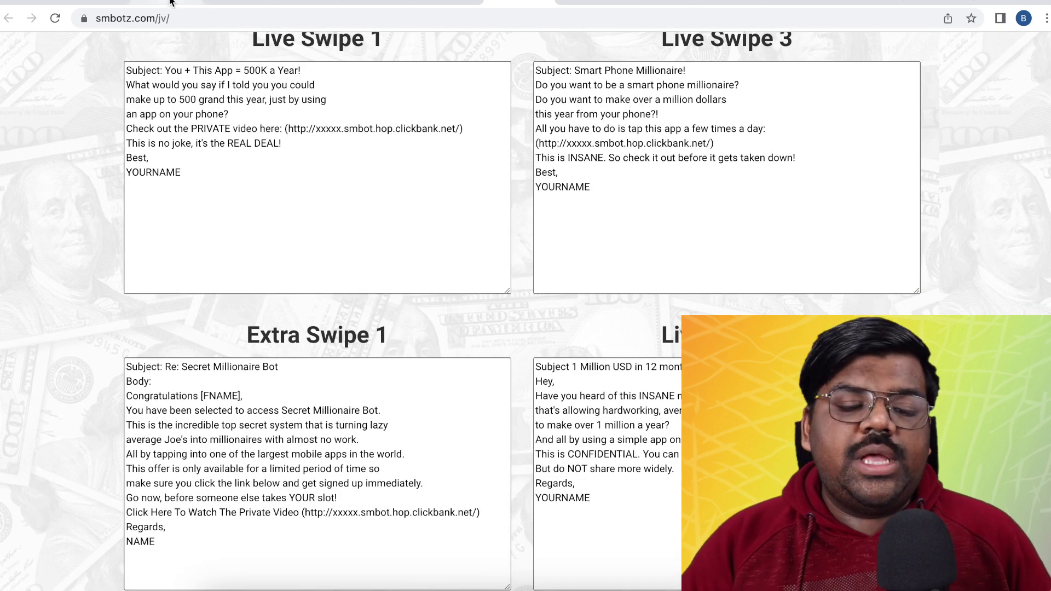
left_click_drag(173, 192, 30, 186)
left_click(95, 275)
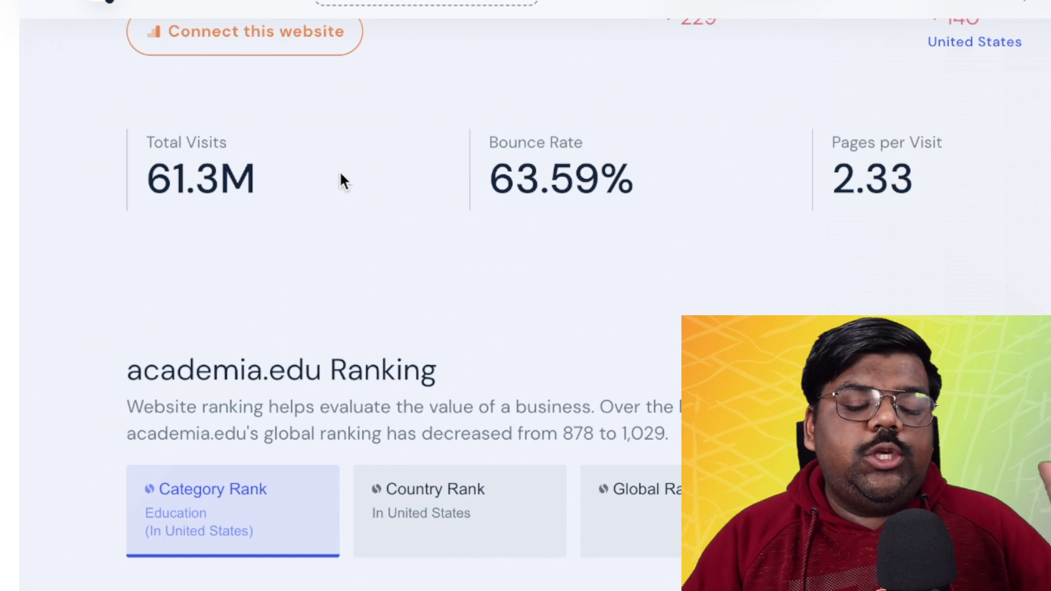
- Check academia.edu's total visits, then open the Academia.edu site from the Google results for "academia"
left_click_drag(250, 172, 152, 132)
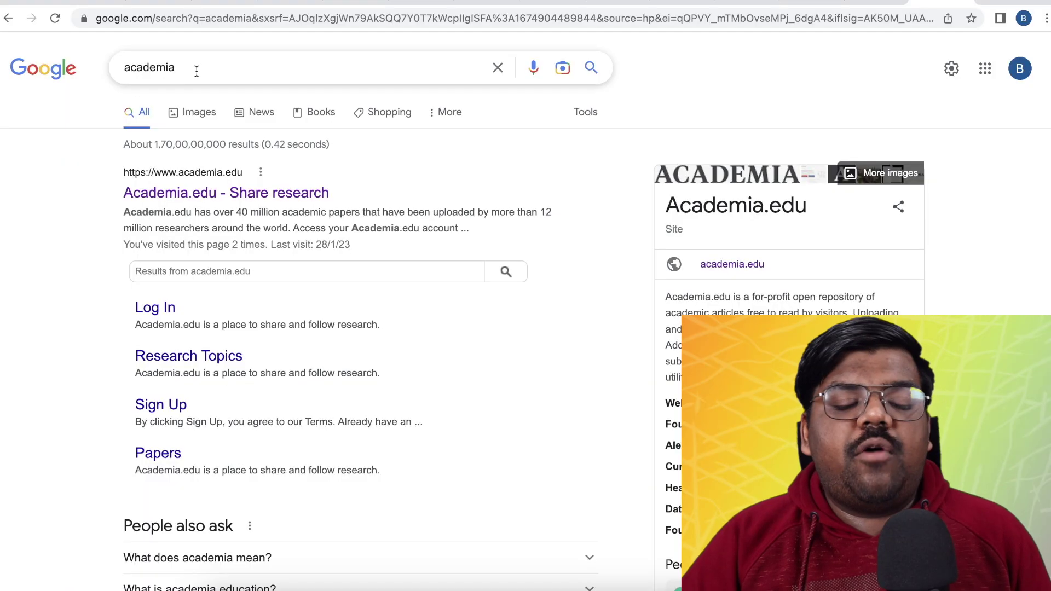
left_click_drag(196, 72, 111, 64)
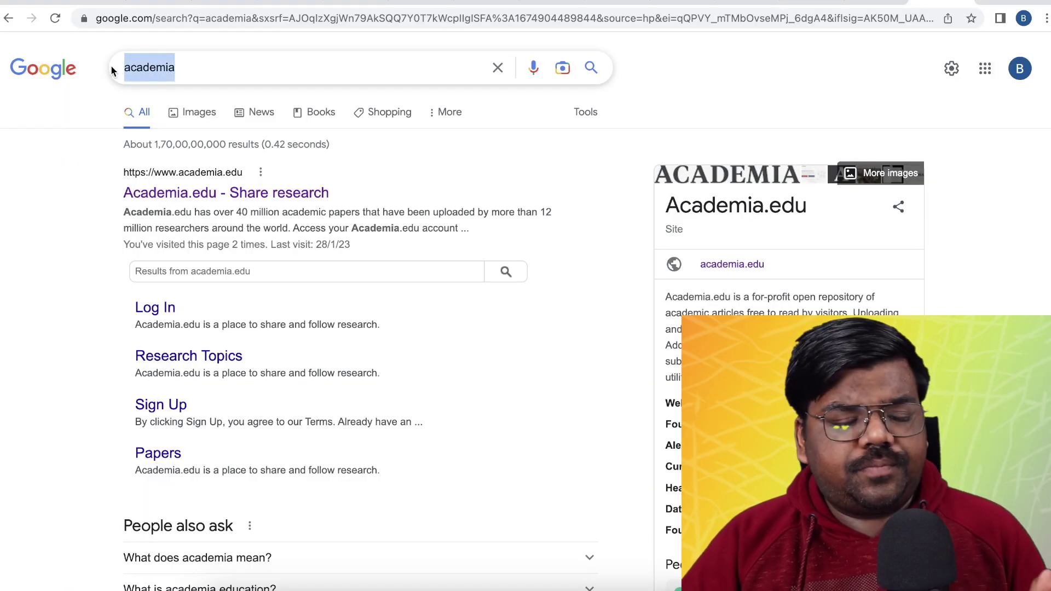
left_click(60, 146)
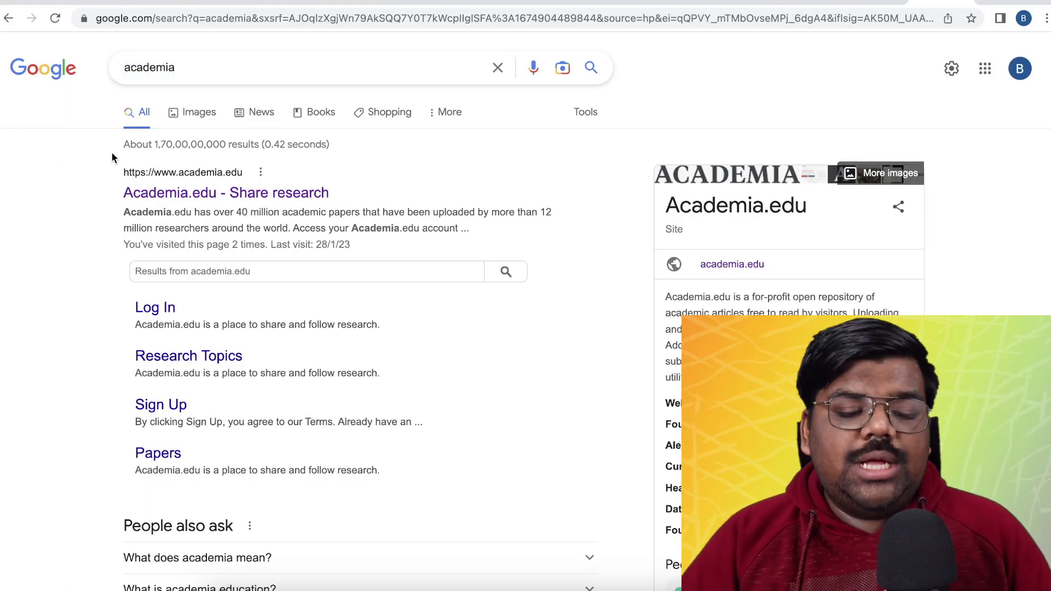
left_click(162, 195)
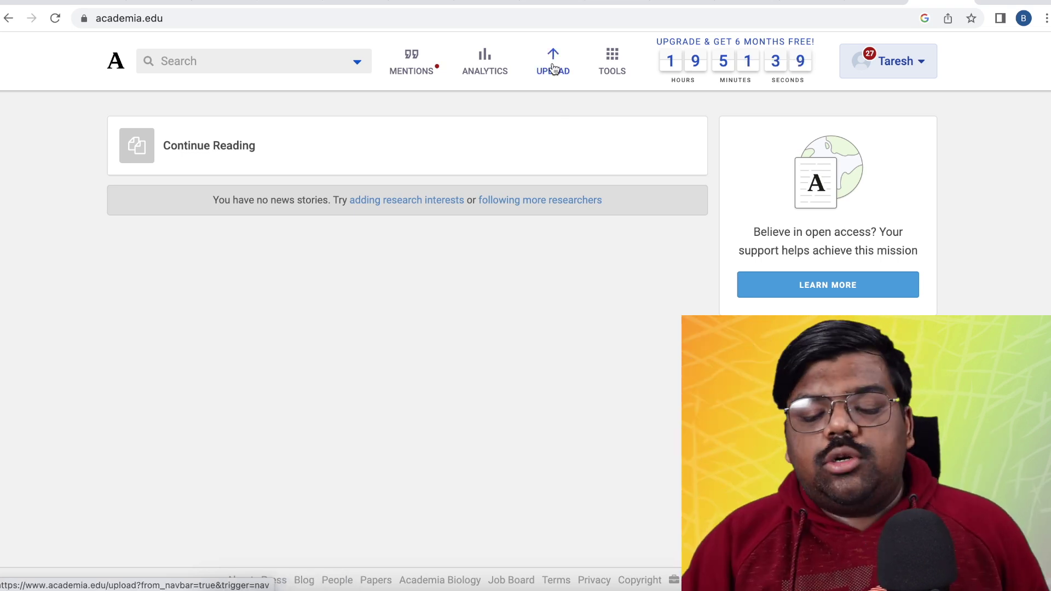
- Start a document upload on Academia.edu and classify the file as Published Work
left_click(554, 69)
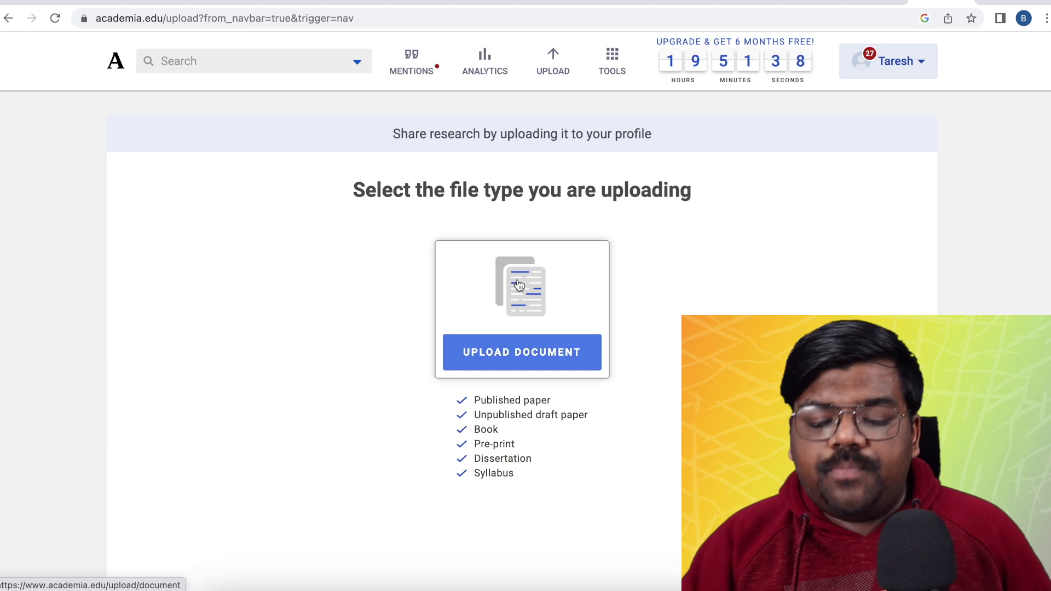
scroll(520, 365, "down", 1)
scroll(509, 326, "down", 1)
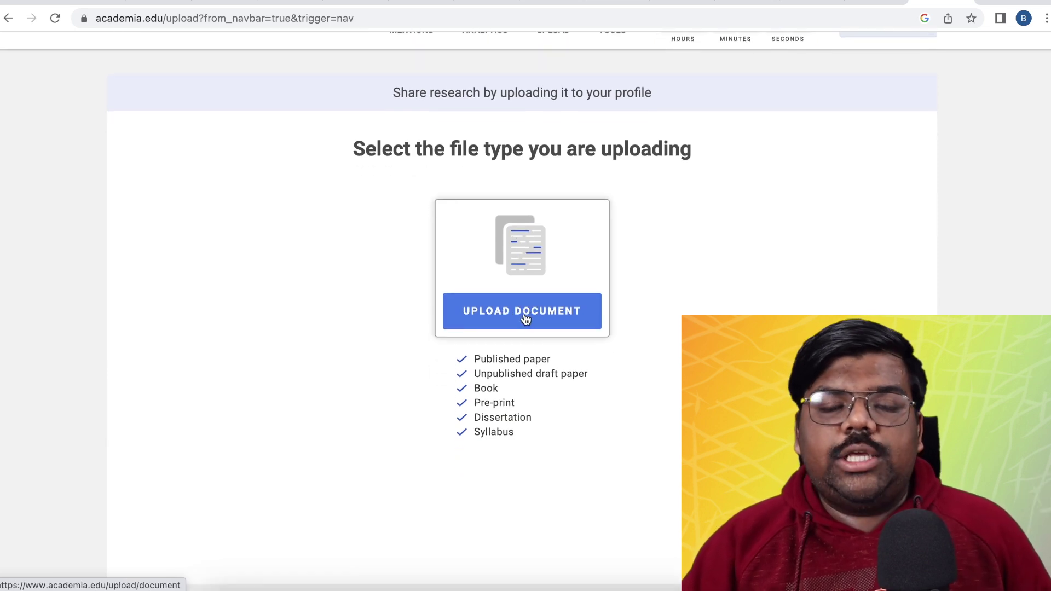
left_click(526, 319)
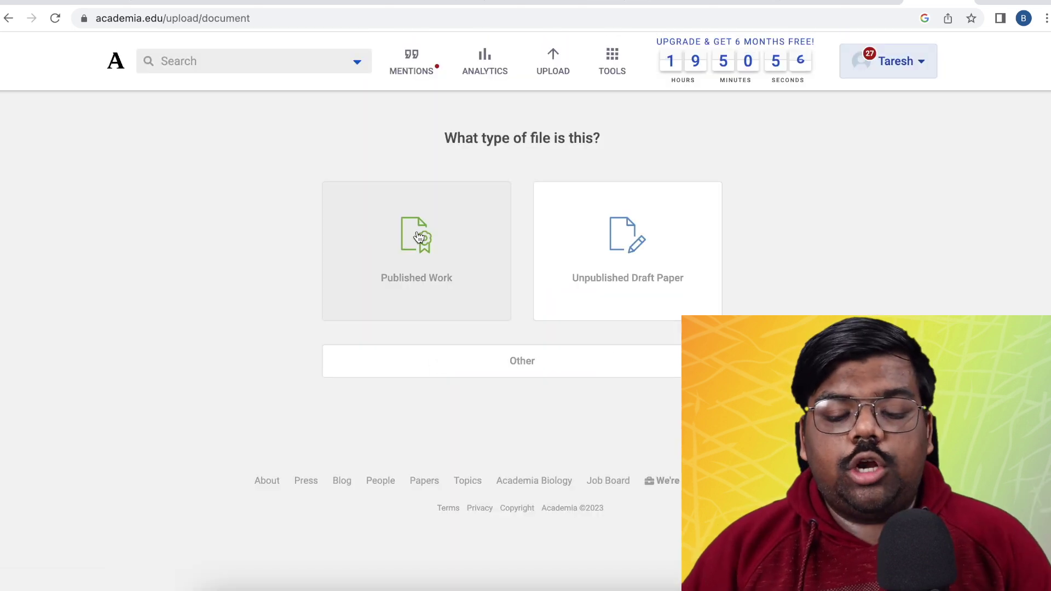
left_click(419, 237)
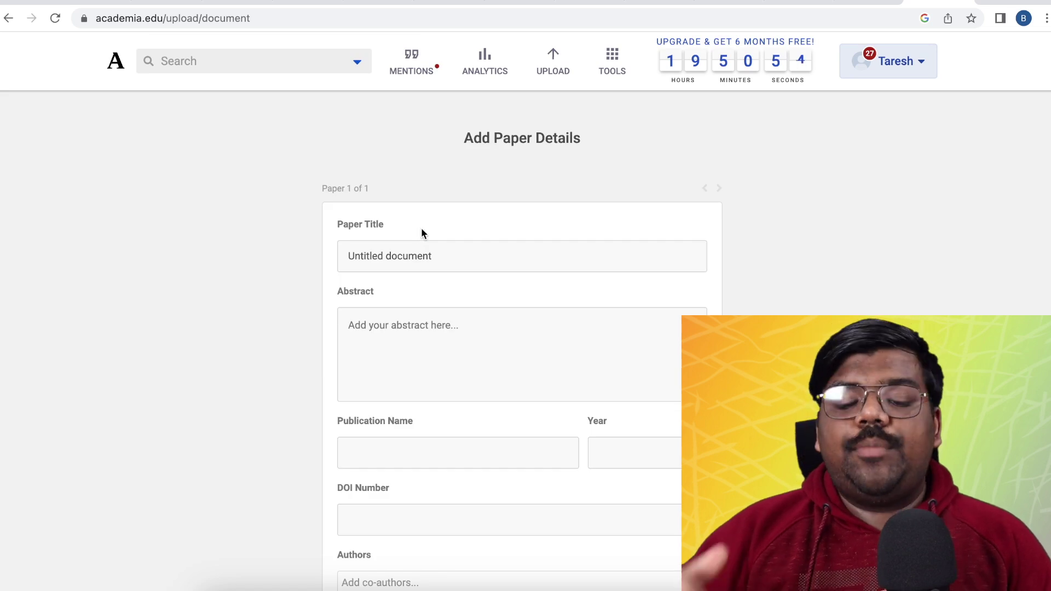
- Fill in the paper details with "Untitled document" as the abstract, the author's first name as the publication name, and year 2023
scroll(424, 224, "down", 2)
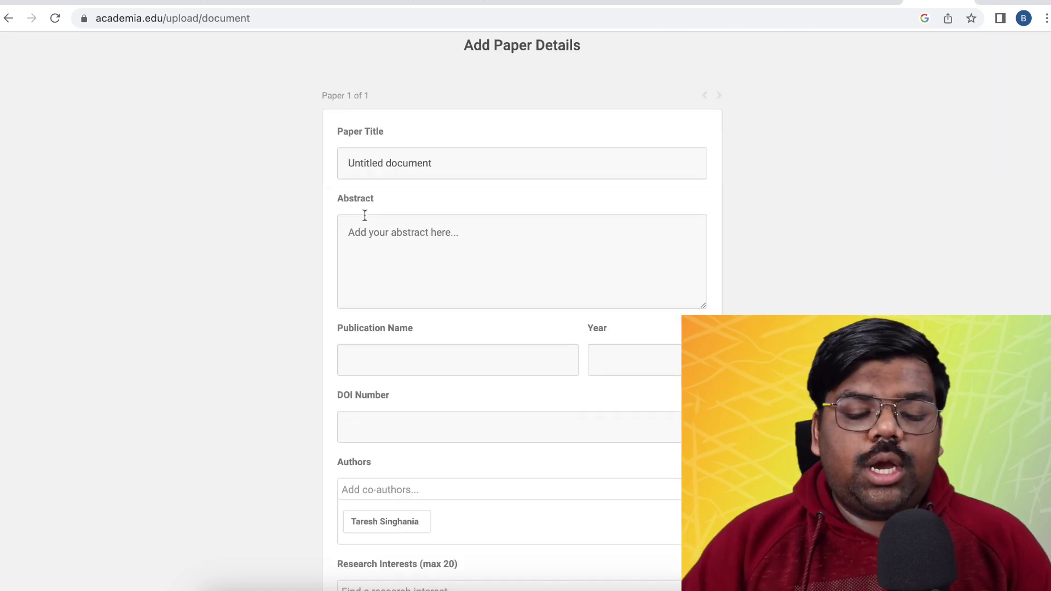
triple_click(442, 165)
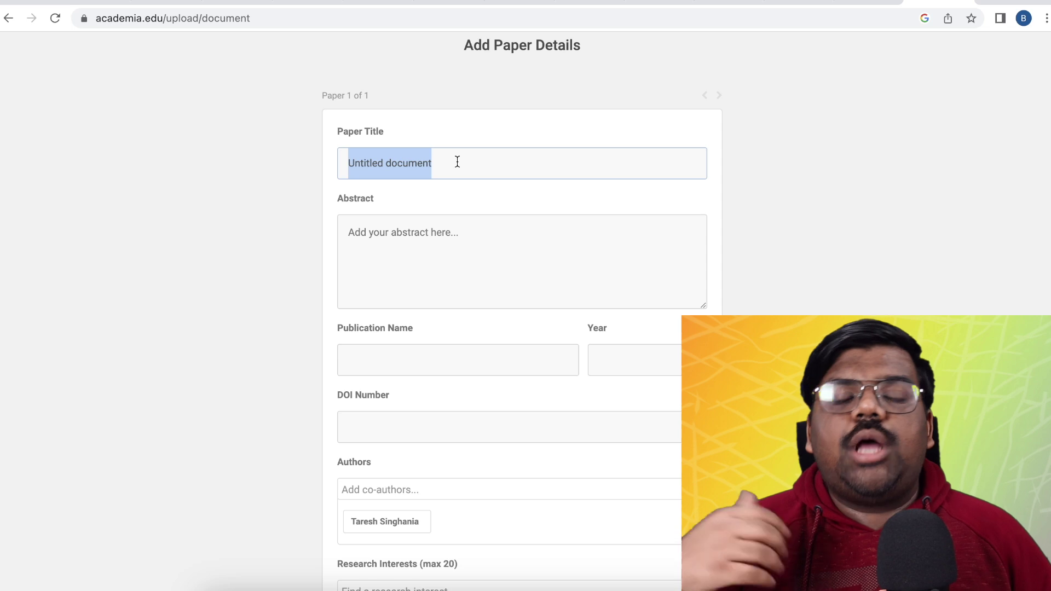
left_click(375, 236)
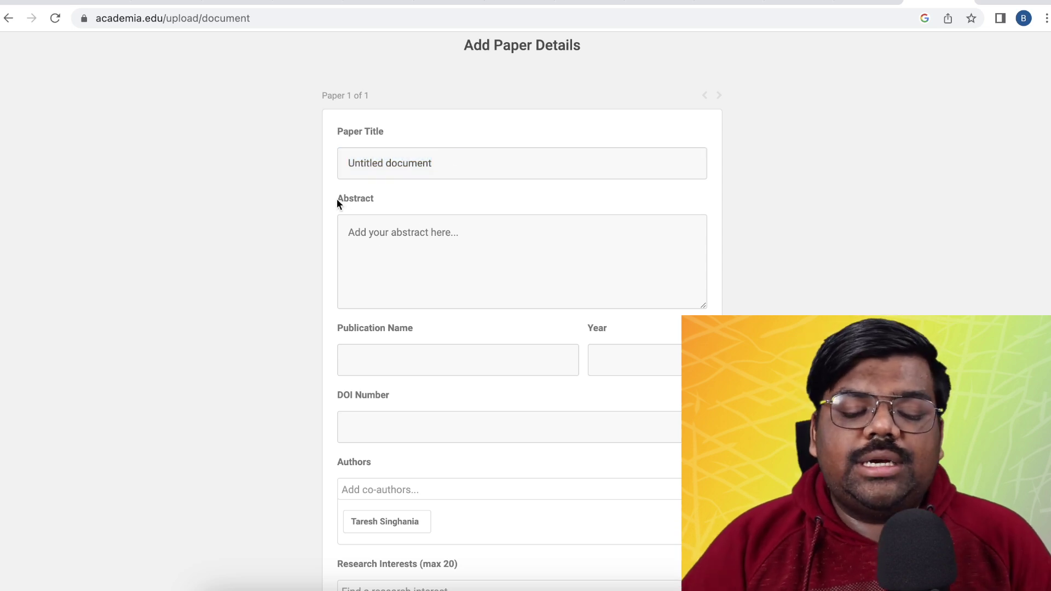
left_click(398, 232)
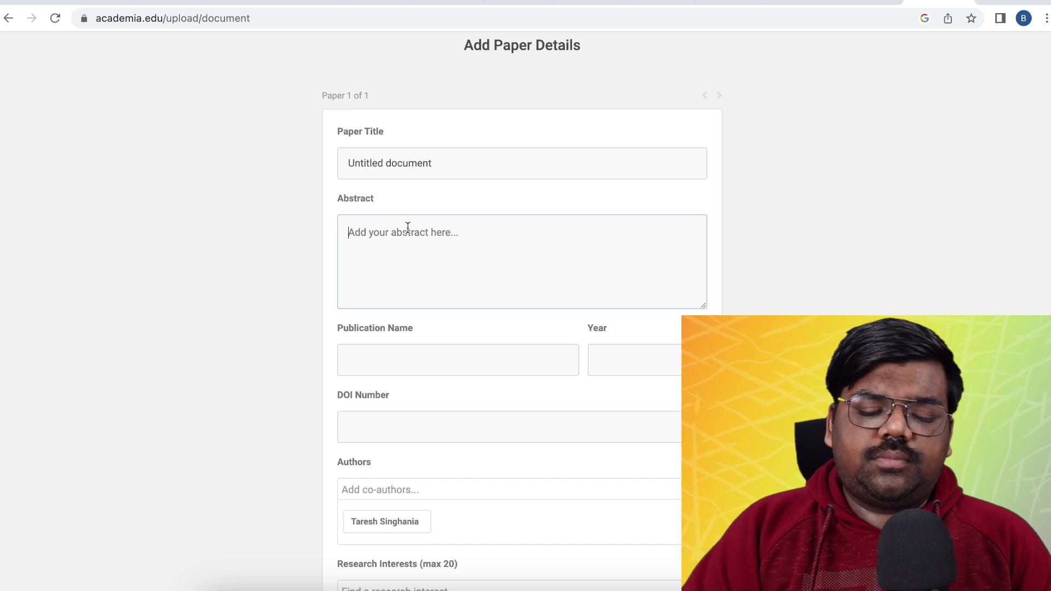
scroll(407, 227, "down", 3)
left_click(391, 241)
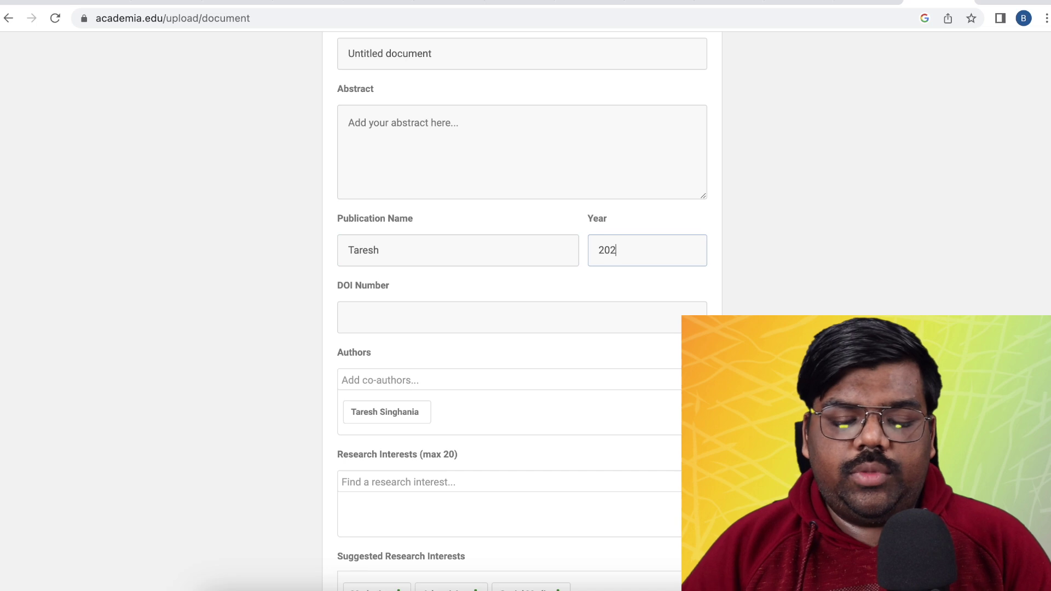
scroll(371, 213, "down", 2)
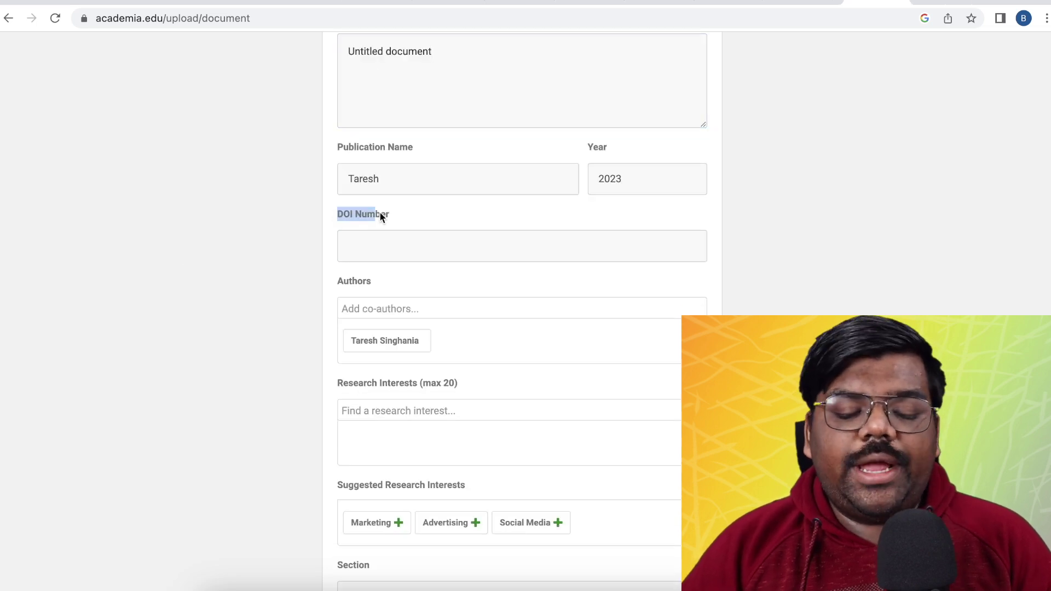
- Check the Google results for "doi number" to learn what a DOI is, then return to the Academia.edu upload form
left_click(857, 5)
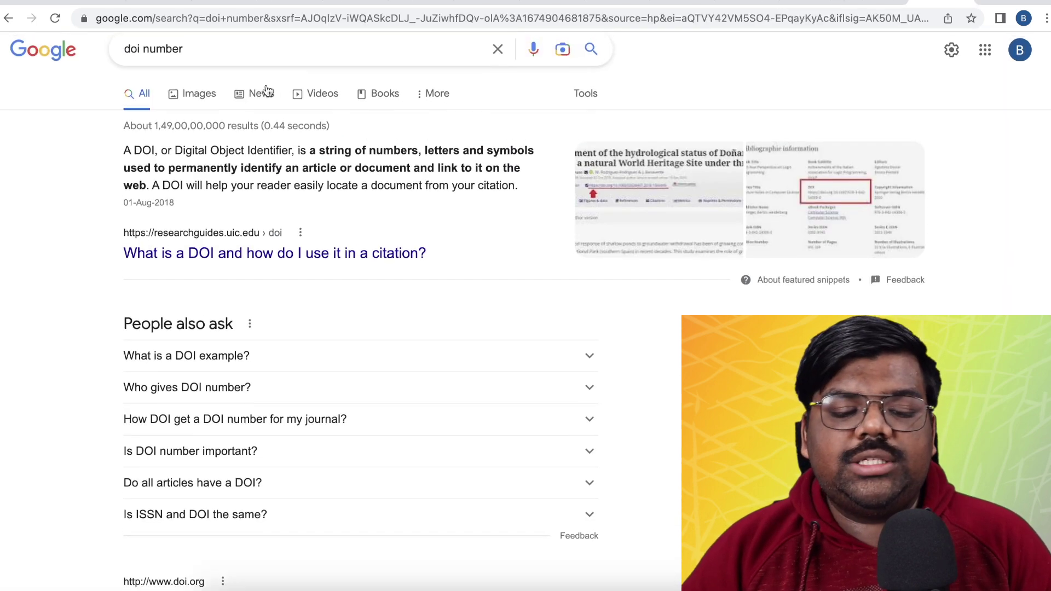
scroll(230, 77, "up", 1)
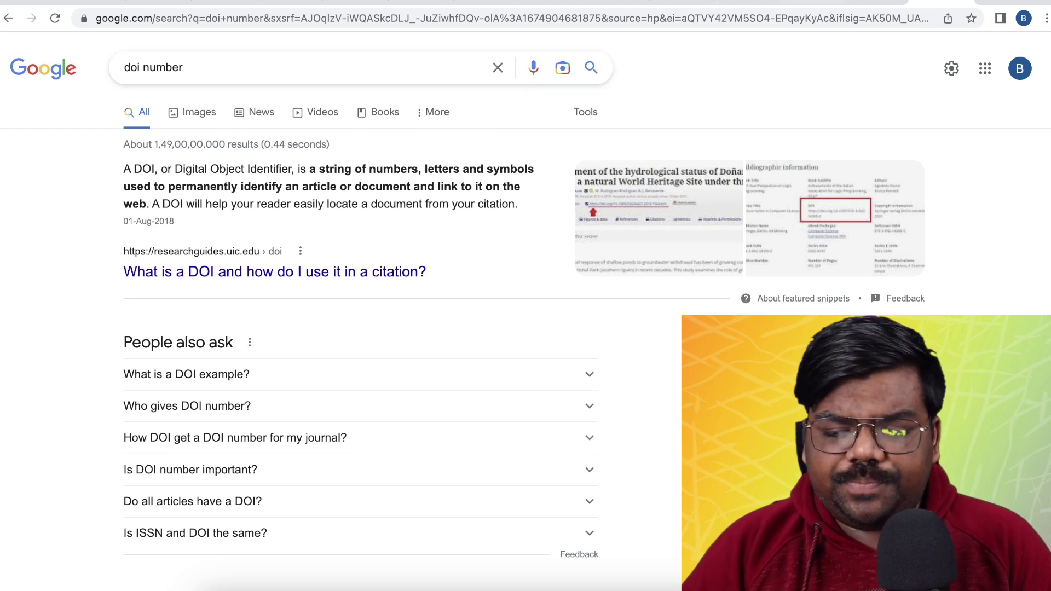
left_click(747, 2)
- Search the research interests for "make money" and add "Fast Ways to Make Money" to the paper
scroll(296, 208, "down", 3)
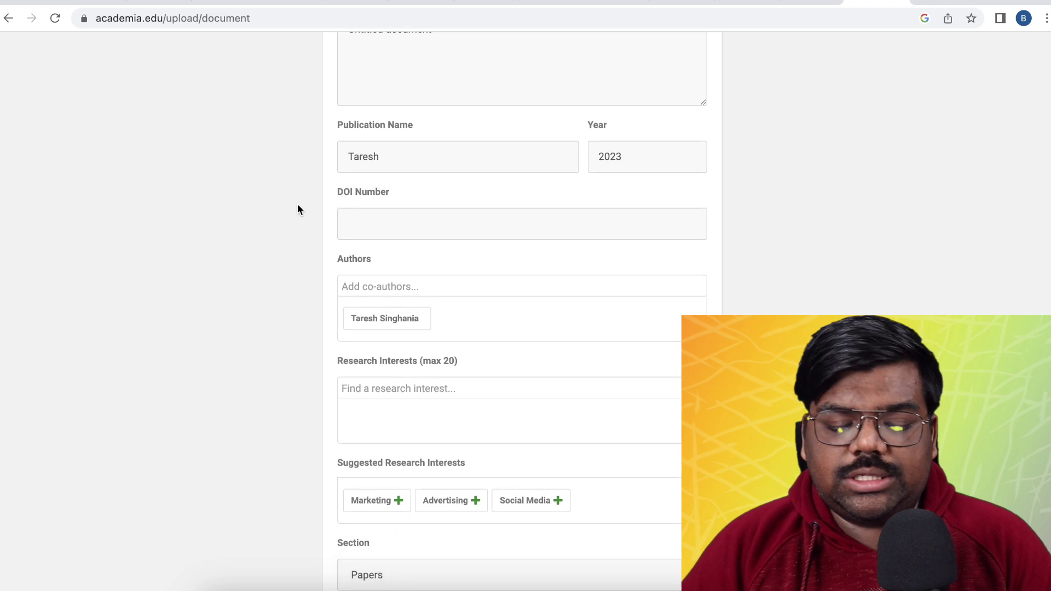
scroll(411, 188, "down", 1)
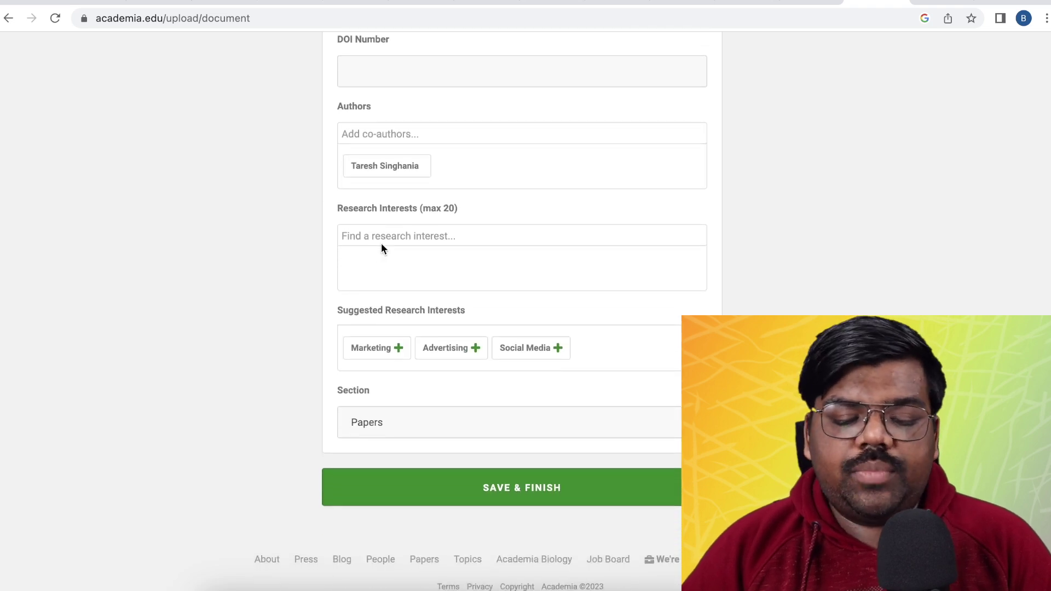
left_click(432, 218)
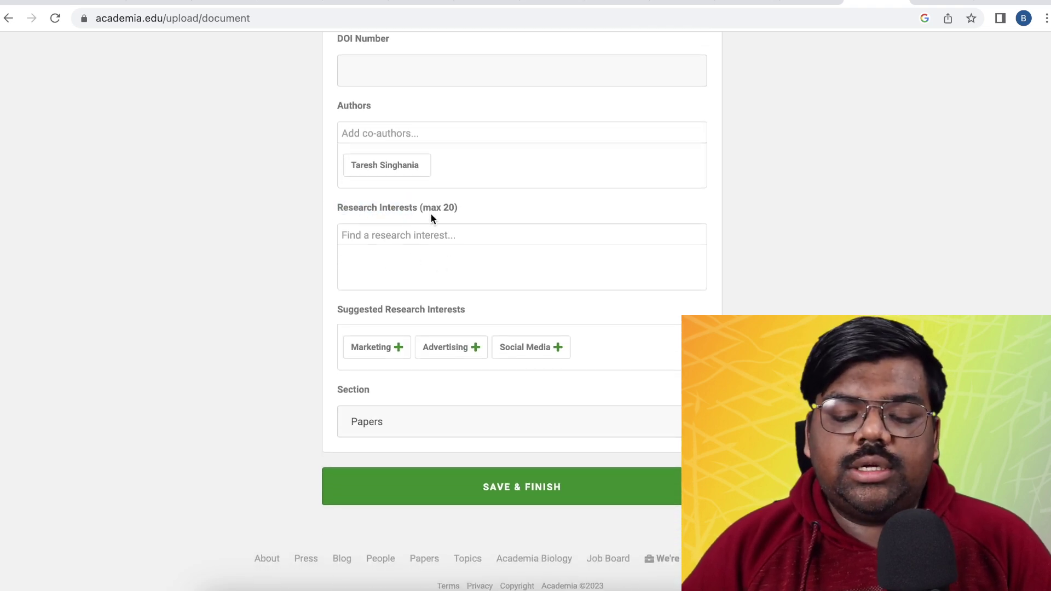
left_click(405, 251)
left_click(410, 236)
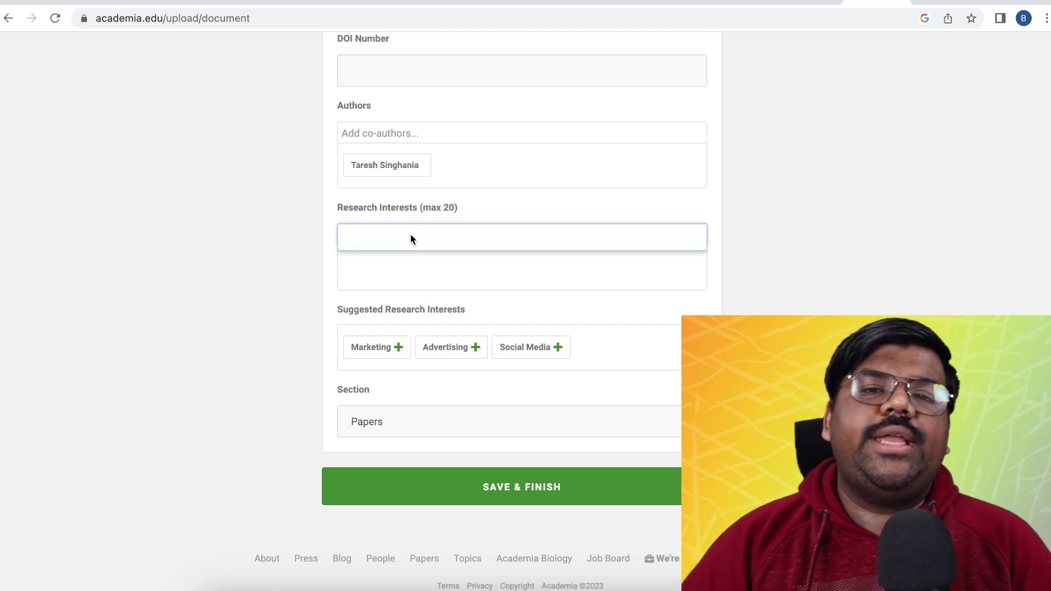
type("make. mo")
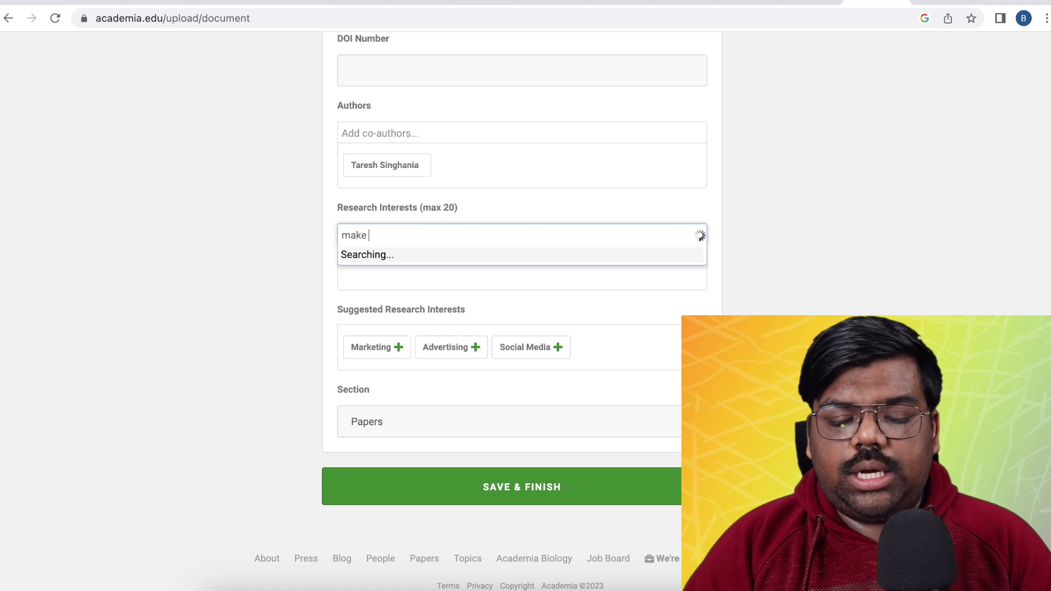
key("BackSpace")
key("BackSpace")
key("BackSpace")
type("mone")
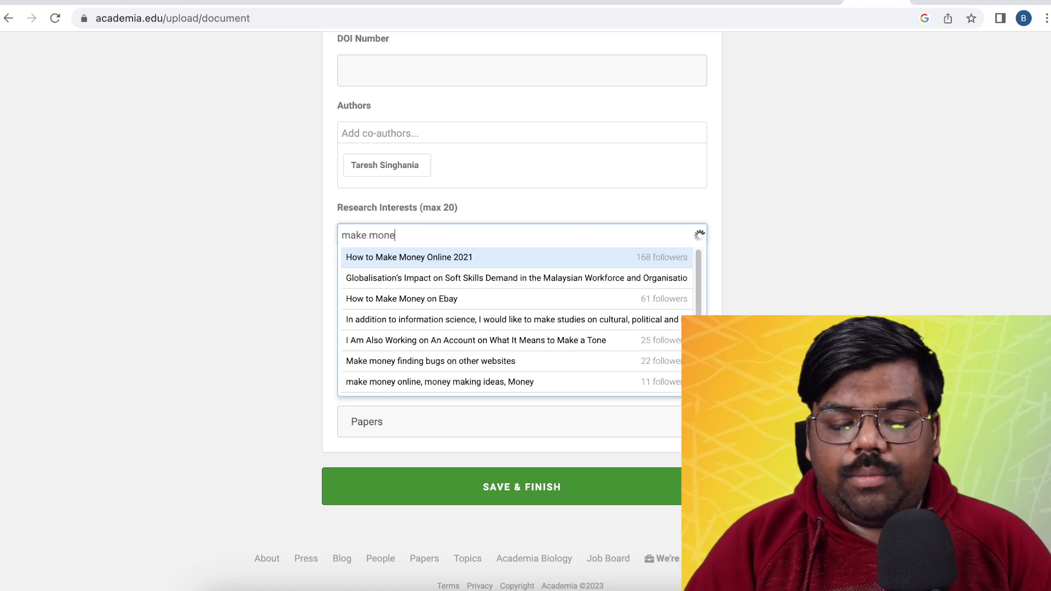
type("y")
key("Return")
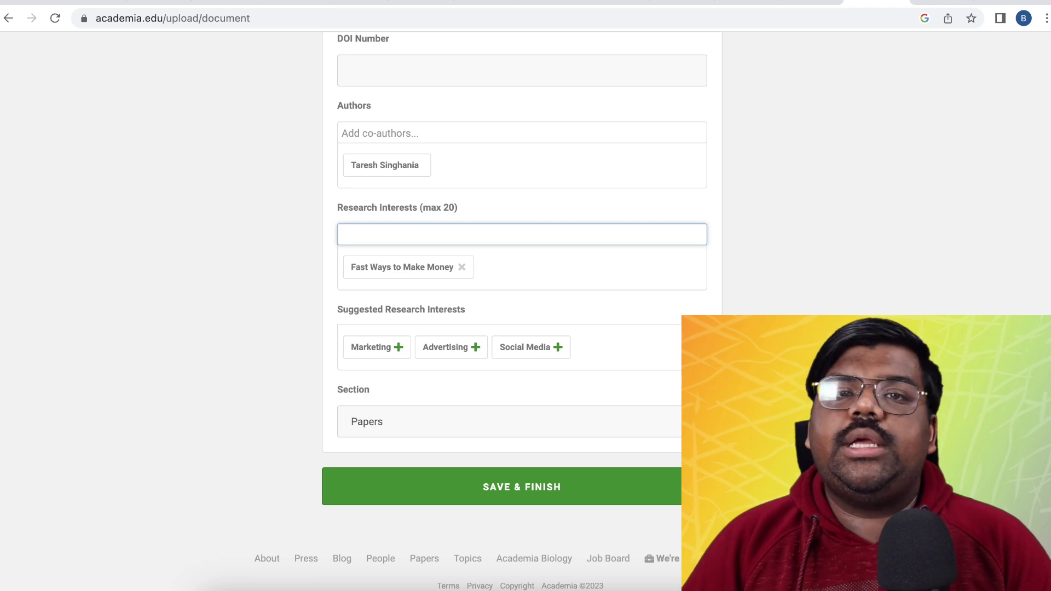
- Search the research interests for "money" and add "Money and Banking" to the paper
type("mon")
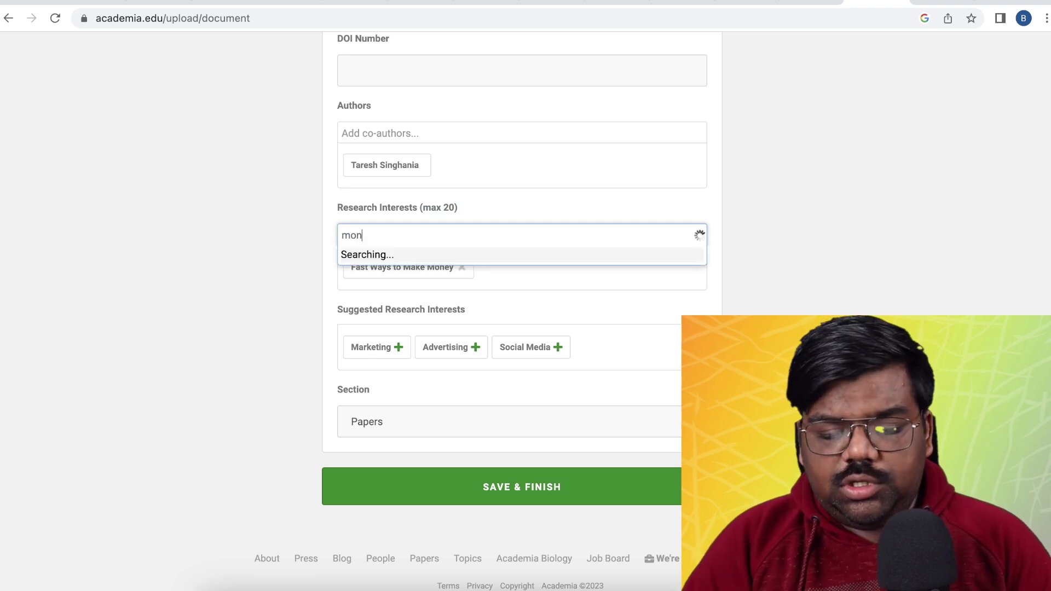
type("ey")
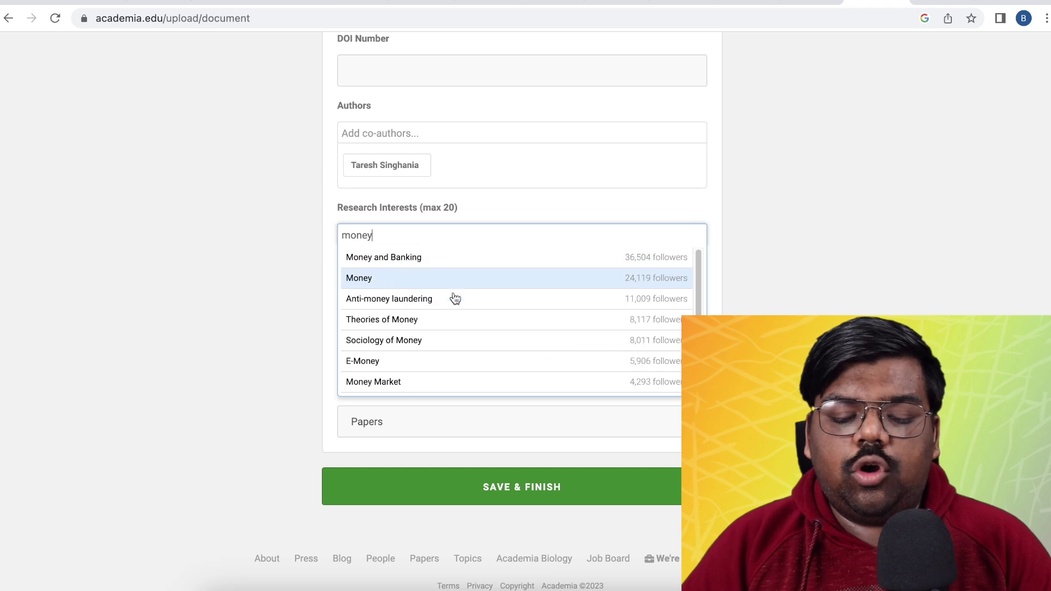
scroll(438, 328, "down", 4)
scroll(441, 309, "up", 3)
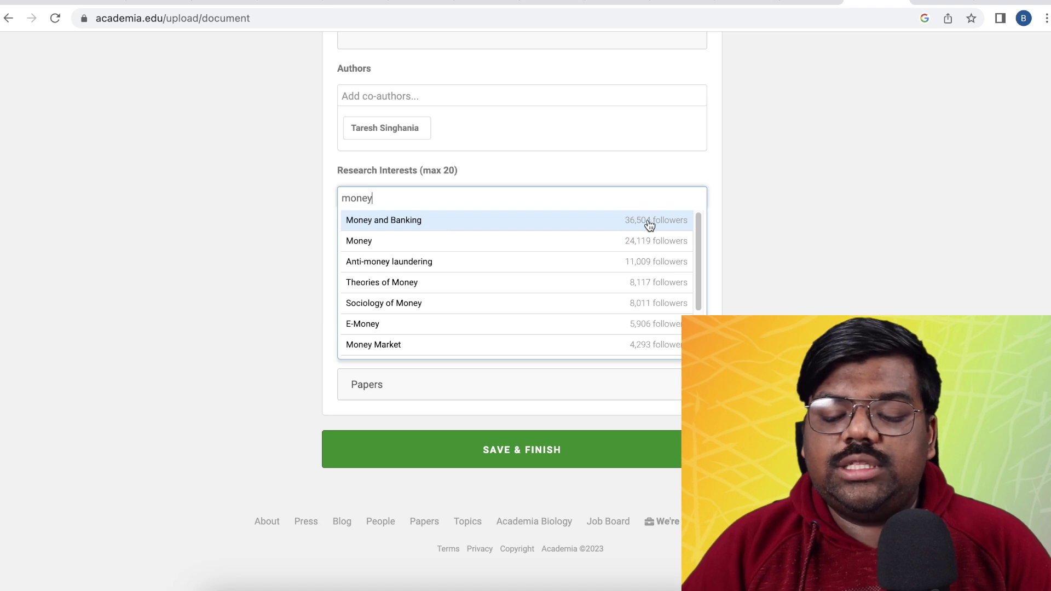
left_click(607, 222)
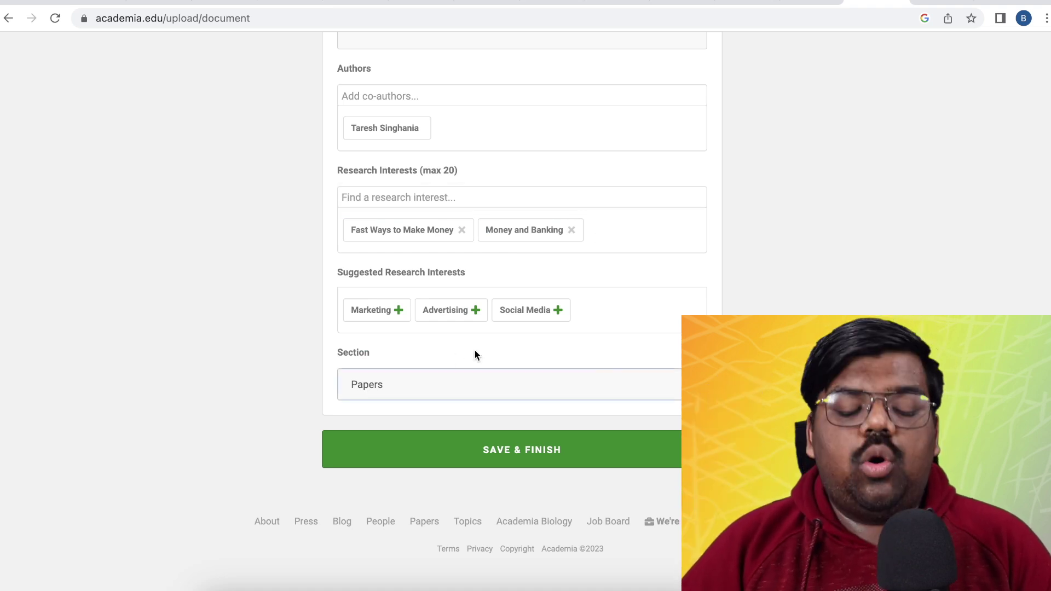
- Keep the section set to Papers and save the paper details to finish the upload
left_click(405, 385)
left_click(404, 385)
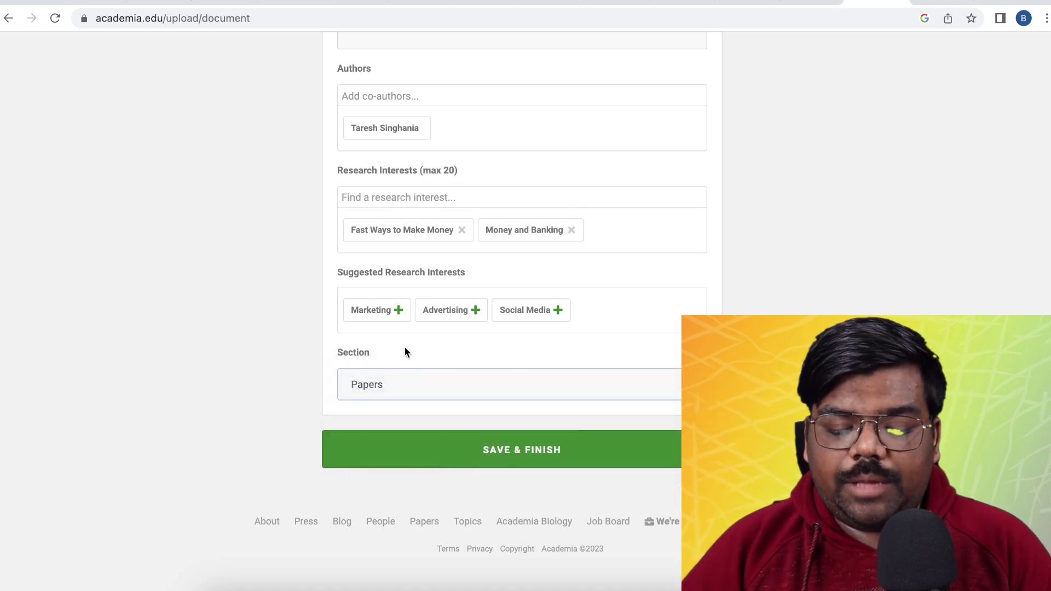
left_click(530, 450)
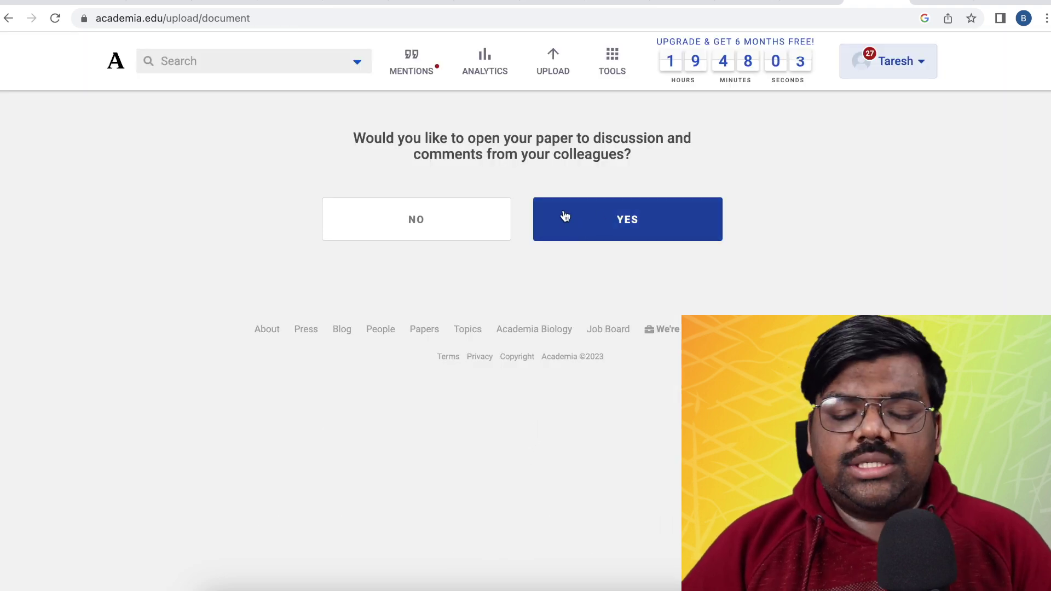
- Open the paper to discussion and comments, continue without inviting colleagues, and decline the premium discussion upgrade
left_click(564, 213)
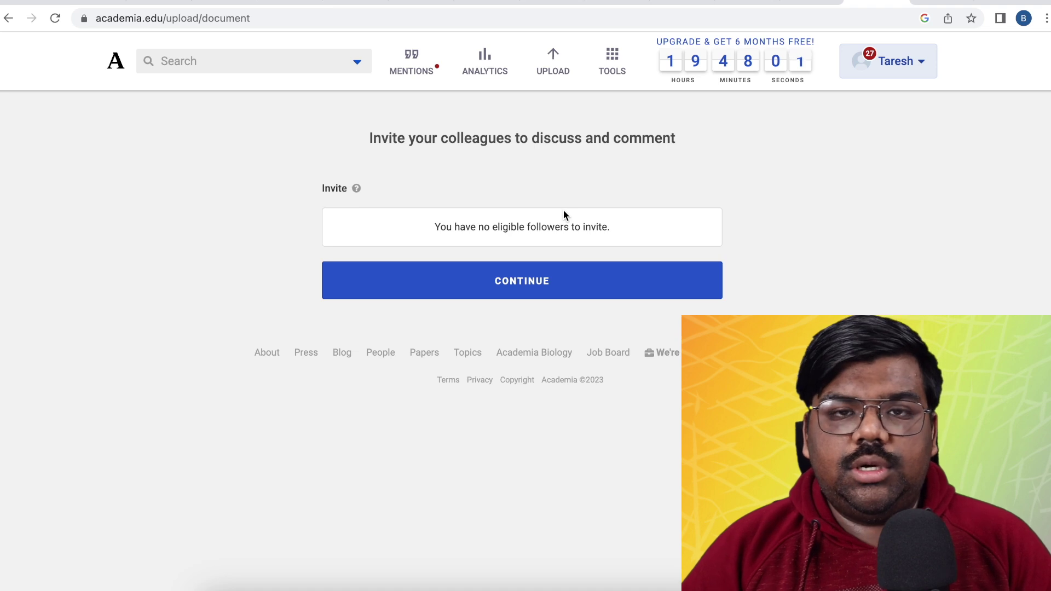
left_click(511, 287)
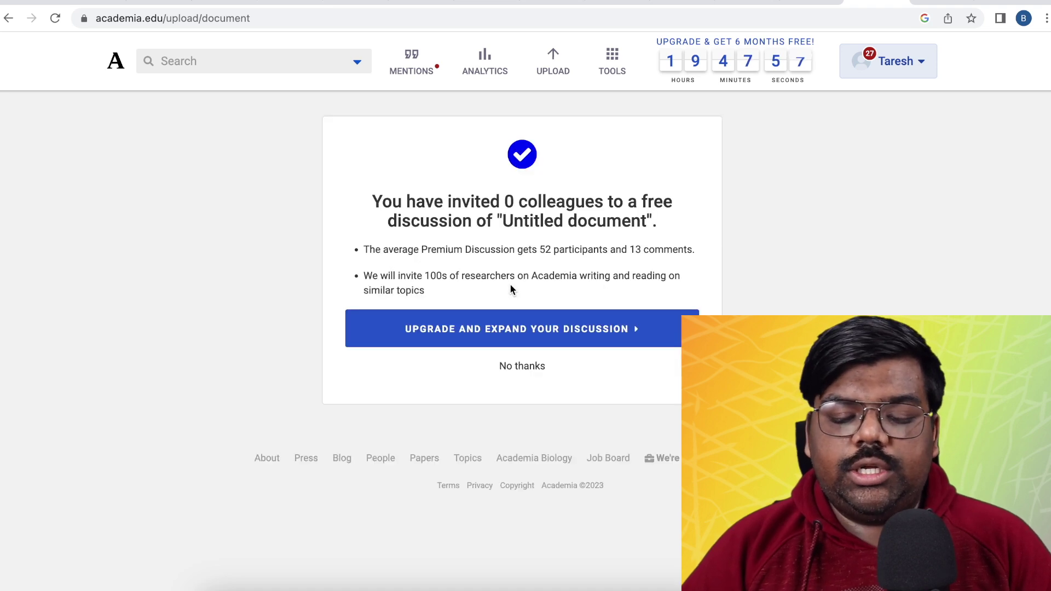
left_click(516, 369)
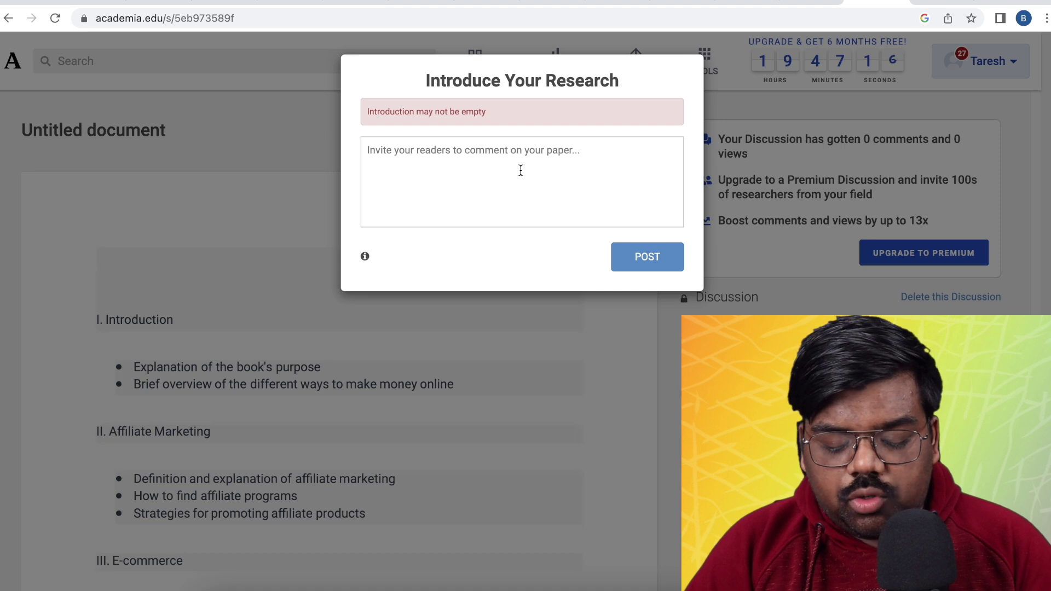
- Post "describing" as the research introduction inviting readers to comment on the uploaded paper
type("describing")
left_click(657, 259)
scroll(356, 188, "down", 1)
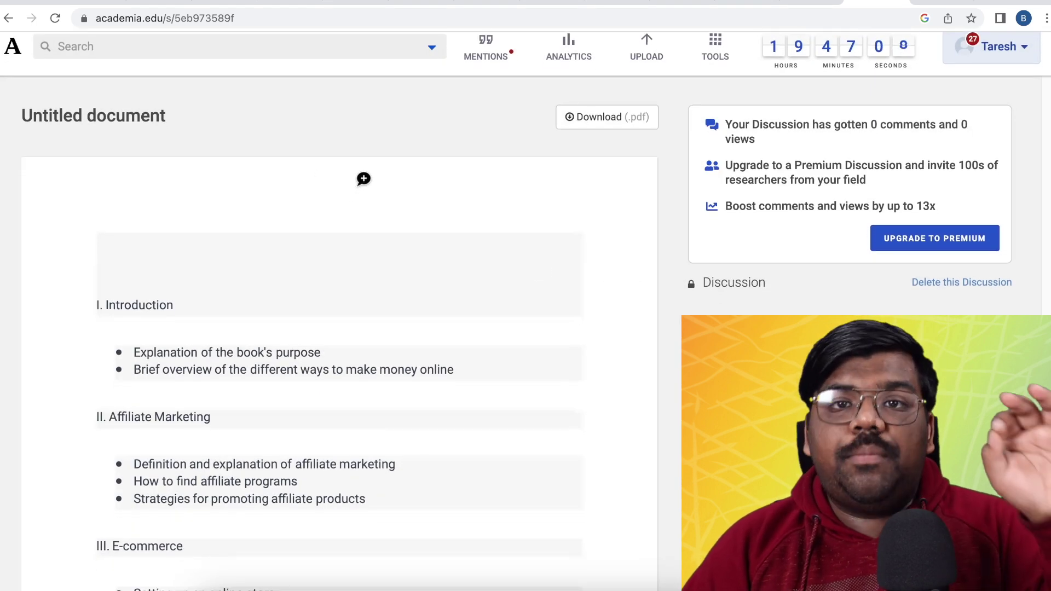